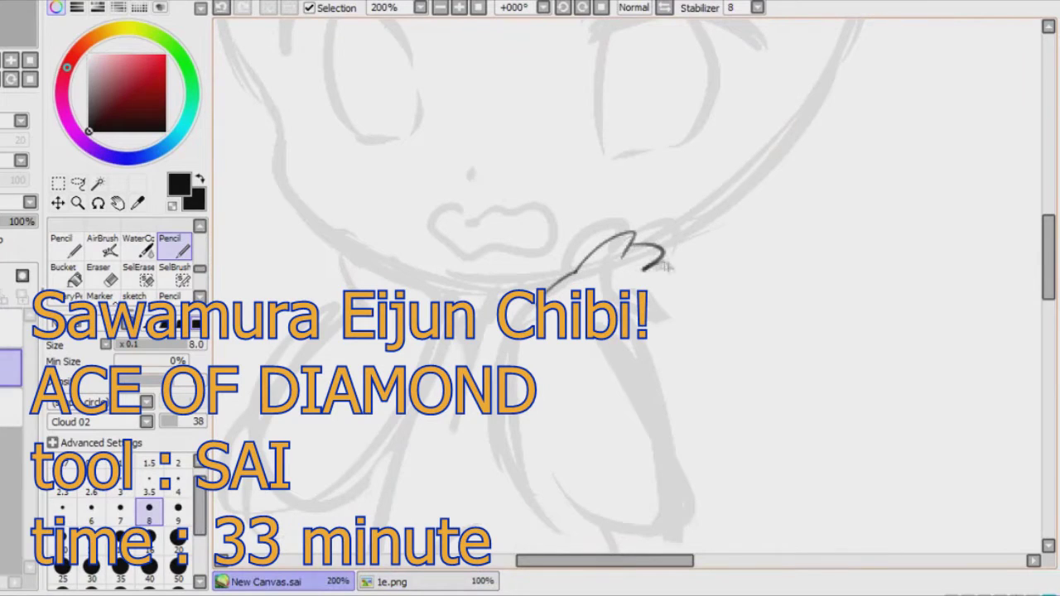
- Ink the right hand, its rounded forearm sleeve and the open left hand over the rough sketch with the pencil
{"action": "mouse_move", "coordinate": [550, 286]}
{"action": "left_mouse_down"}
{"action": "mouse_move", "coordinate": [534, 324]}
{"action": "mouse_move", "coordinate": [571, 517]}
{"action": "left_mouse_up"}
{"action": "left_click", "coordinate": [62, 245]}
{"action": "mouse_move", "coordinate": [628, 338]}
{"action": "left_mouse_down"}
{"action": "mouse_move", "coordinate": [634, 377]}
{"action": "mouse_move", "coordinate": [588, 520]}
{"action": "left_mouse_up"}
{"action": "left_click_drag", "start_coordinate": [311, 228], "coordinate": [361, 302]}
{"action": "mouse_move", "coordinate": [358, 242]}
{"action": "left_mouse_down"}
{"action": "mouse_move", "coordinate": [401, 274]}
{"action": "mouse_move", "coordinate": [441, 318]}
{"action": "left_mouse_up"}
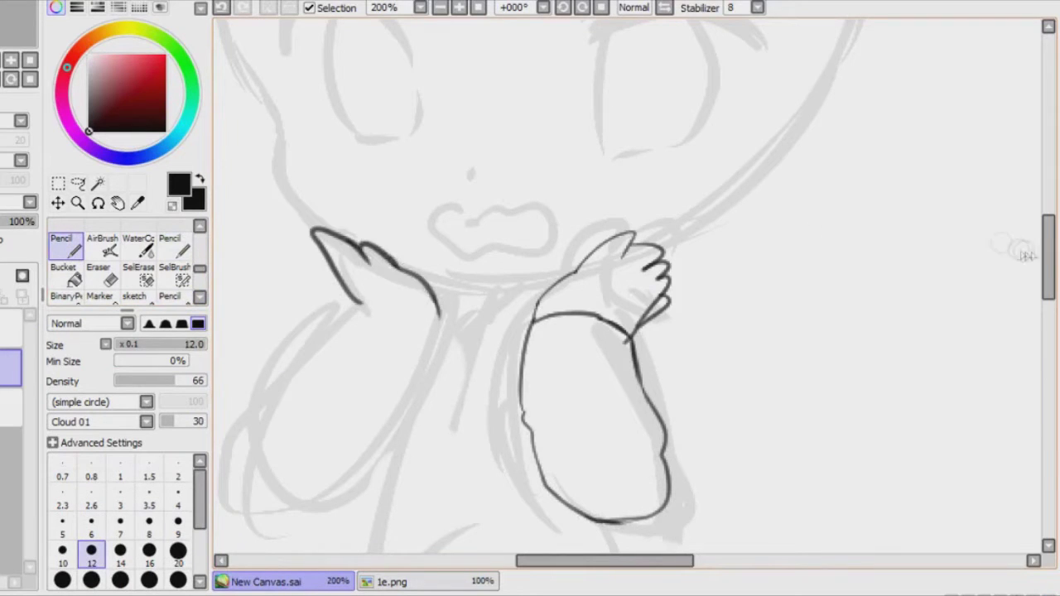
- Ink the left forearm outline from the wrist to the elbow with the pencil at size 9
{"action": "scroll", "coordinate": [439, 318], "scroll_direction": "down", "scroll_amount": 3}
{"action": "left_click", "coordinate": [177, 521]}
{"action": "left_click_drag", "start_coordinate": [319, 199], "coordinate": [376, 308]}
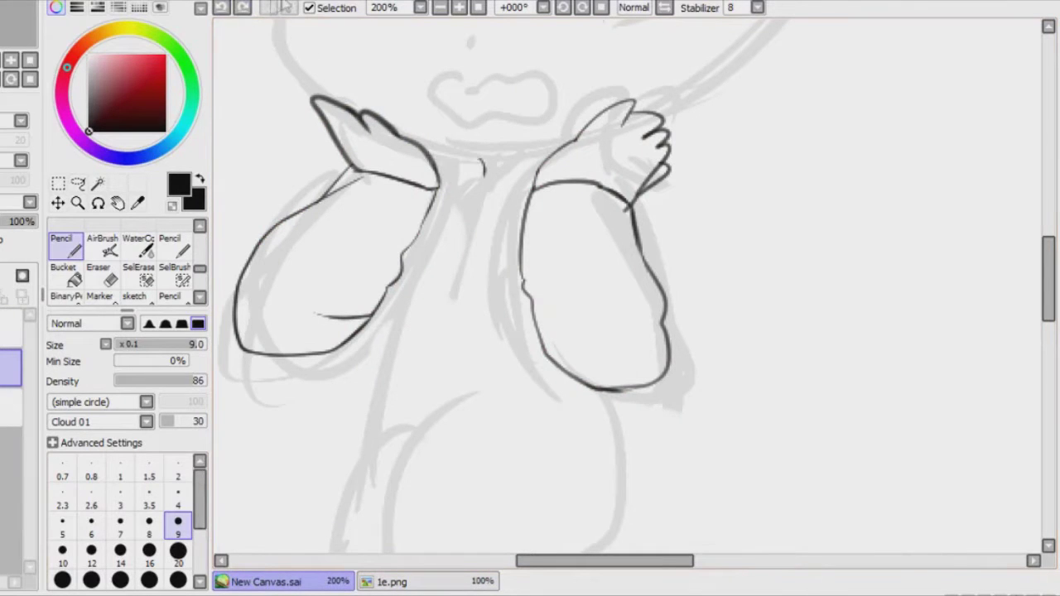
- Ink the pointed jersey sleeves beside both forearms, the collar under the chin and the shirt's front edges
{"action": "key", "text": "ctrl+plus"}
{"action": "mouse_move", "coordinate": [651, 144]}
{"action": "left_mouse_down"}
{"action": "mouse_move", "coordinate": [699, 356]}
{"action": "mouse_move", "coordinate": [691, 418]}
{"action": "left_mouse_up"}
{"action": "scroll", "coordinate": [343, 468], "scroll_direction": "left", "scroll_amount": 3}
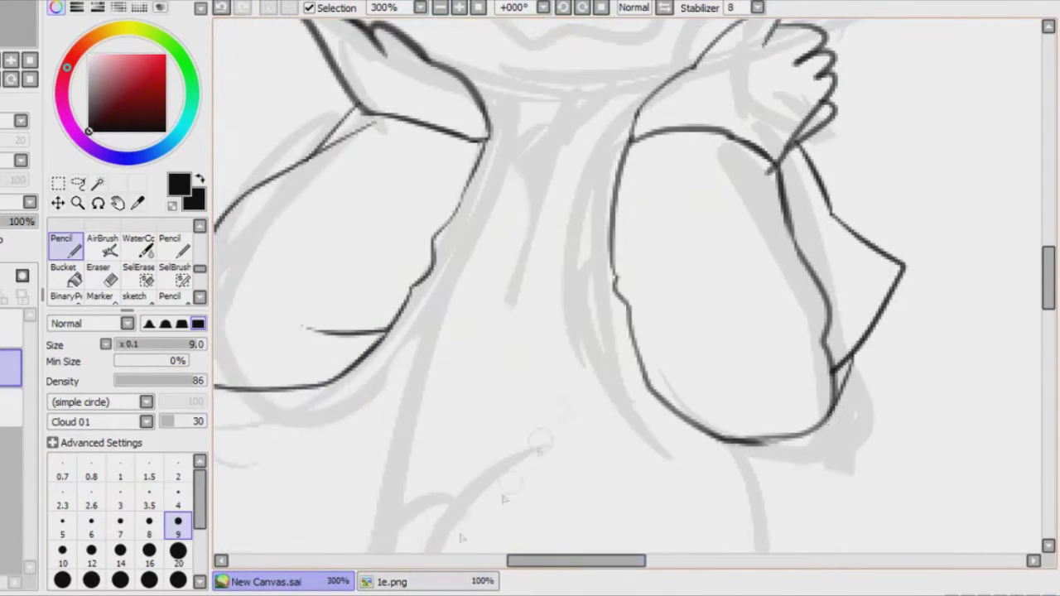
{"action": "left_click_drag", "start_coordinate": [520, 102], "coordinate": [671, 84]}
{"action": "mouse_move", "coordinate": [518, 108]}
{"action": "left_mouse_down"}
{"action": "mouse_move", "coordinate": [553, 171]}
{"action": "mouse_move", "coordinate": [637, 126]}
{"action": "left_mouse_up"}
{"action": "mouse_move", "coordinate": [551, 176]}
{"action": "left_mouse_down"}
{"action": "mouse_move", "coordinate": [505, 261]}
{"action": "mouse_move", "coordinate": [476, 406]}
{"action": "left_mouse_up"}
{"action": "left_click_drag", "start_coordinate": [614, 286], "coordinate": [593, 383]}
{"action": "left_click_drag", "start_coordinate": [346, 120], "coordinate": [220, 209]}
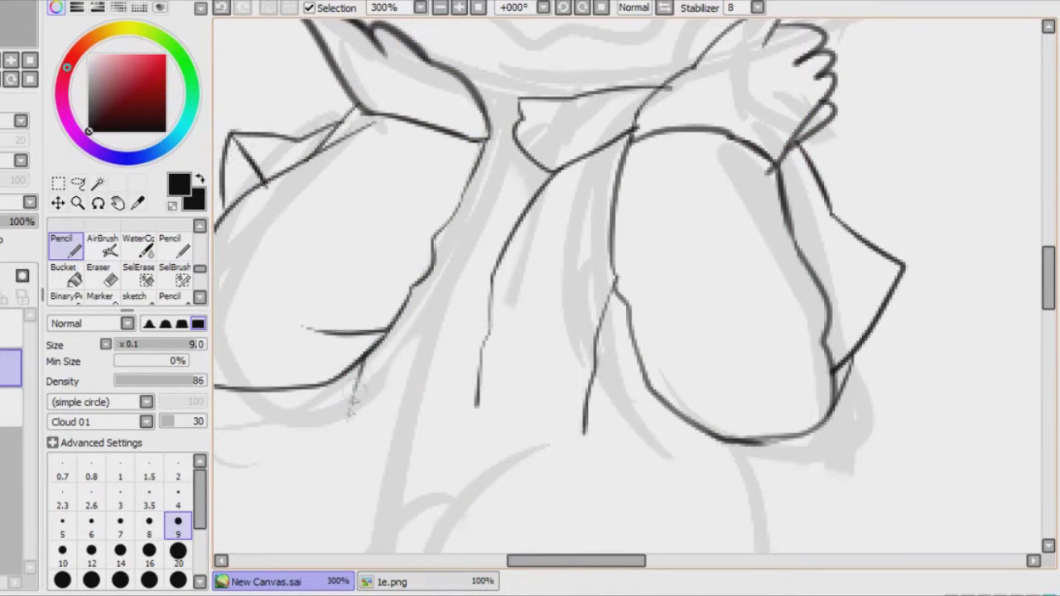
- Clean up and redraw the left forearm's outer edge, and ink the torso's left side line down to the waist
{"action": "scroll", "coordinate": [350, 406], "scroll_direction": "down", "scroll_amount": 1}
{"action": "scroll", "coordinate": [349, 406], "scroll_direction": "down", "scroll_amount": 3}
{"action": "key", "text": "e"}
{"action": "key", "text": "n"}
{"action": "mouse_move", "coordinate": [364, 82]}
{"action": "left_mouse_down"}
{"action": "mouse_move", "coordinate": [349, 145]}
{"action": "mouse_move", "coordinate": [391, 207]}
{"action": "left_mouse_up"}
{"action": "key", "text": "e"}
{"action": "mouse_move", "coordinate": [501, 104]}
{"action": "left_mouse_down"}
{"action": "mouse_move", "coordinate": [297, 199]}
{"action": "mouse_move", "coordinate": [495, 124]}
{"action": "mouse_move", "coordinate": [474, 154]}
{"action": "left_mouse_up"}
{"action": "key", "text": "n"}
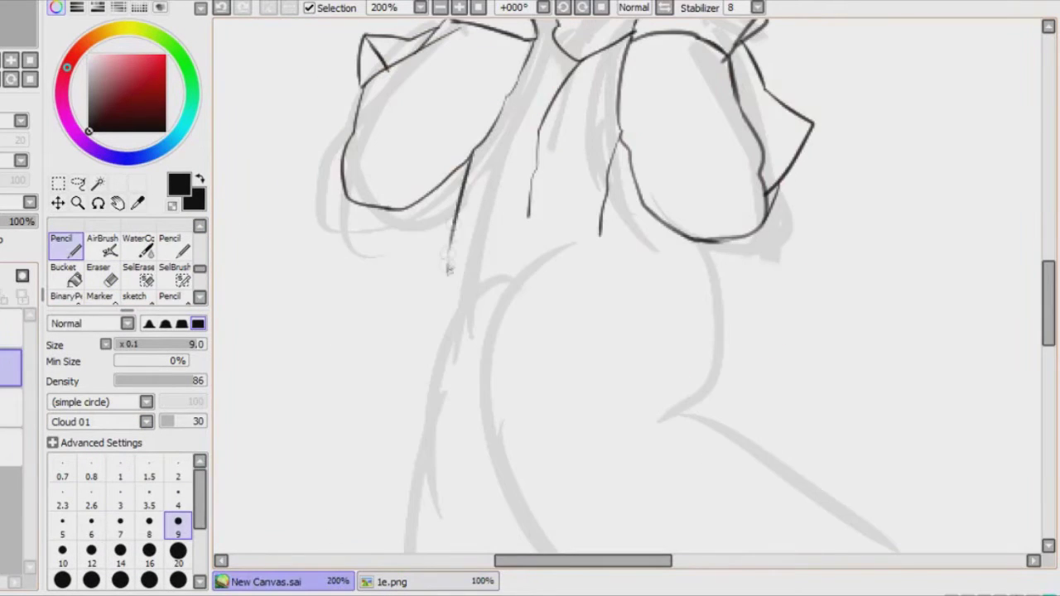
{"action": "left_click_drag", "start_coordinate": [459, 190], "coordinate": [443, 307]}
- Ink the outline of the bent right leg from the hip down to the foot, redoing its upper edge
{"action": "scroll", "coordinate": [580, 331], "scroll_direction": "down", "scroll_amount": 3}
{"action": "mouse_move", "coordinate": [527, 33]}
{"action": "left_mouse_down"}
{"action": "mouse_move", "coordinate": [530, 279]}
{"action": "mouse_move", "coordinate": [596, 364]}
{"action": "left_mouse_up"}
{"action": "left_click_drag", "start_coordinate": [650, 169], "coordinate": [659, 183]}
{"action": "mouse_move", "coordinate": [662, 178]}
{"action": "left_mouse_down"}
{"action": "mouse_move", "coordinate": [687, 206]}
{"action": "mouse_move", "coordinate": [760, 297]}
{"action": "mouse_move", "coordinate": [839, 455]}
{"action": "left_mouse_up"}
{"action": "left_click", "coordinate": [221, 7]}
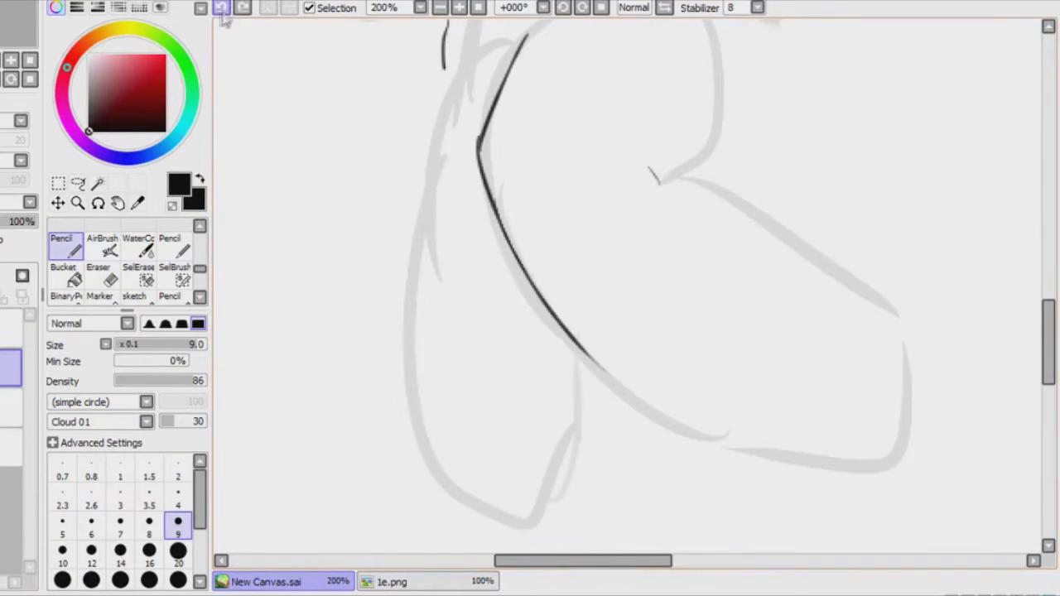
{"action": "left_click_drag", "start_coordinate": [662, 178], "coordinate": [790, 447]}
{"action": "left_click_drag", "start_coordinate": [584, 348], "coordinate": [694, 464]}
- Ink the straight left leg down to its toe and add the shoe lines across both feet, checking the 1e.png reference
{"action": "mouse_move", "coordinate": [447, 34]}
{"action": "left_mouse_down"}
{"action": "mouse_move", "coordinate": [417, 217]}
{"action": "mouse_move", "coordinate": [464, 499]}
{"action": "left_mouse_up"}
{"action": "mouse_move", "coordinate": [544, 300]}
{"action": "left_mouse_down"}
{"action": "mouse_move", "coordinate": [539, 518]}
{"action": "mouse_move", "coordinate": [461, 496]}
{"action": "left_mouse_up"}
{"action": "left_click", "coordinate": [392, 581]}
{"action": "left_click", "coordinate": [265, 582]}
{"action": "left_click_drag", "start_coordinate": [418, 406], "coordinate": [557, 400]}
{"action": "left_click_drag", "start_coordinate": [743, 265], "coordinate": [659, 424]}
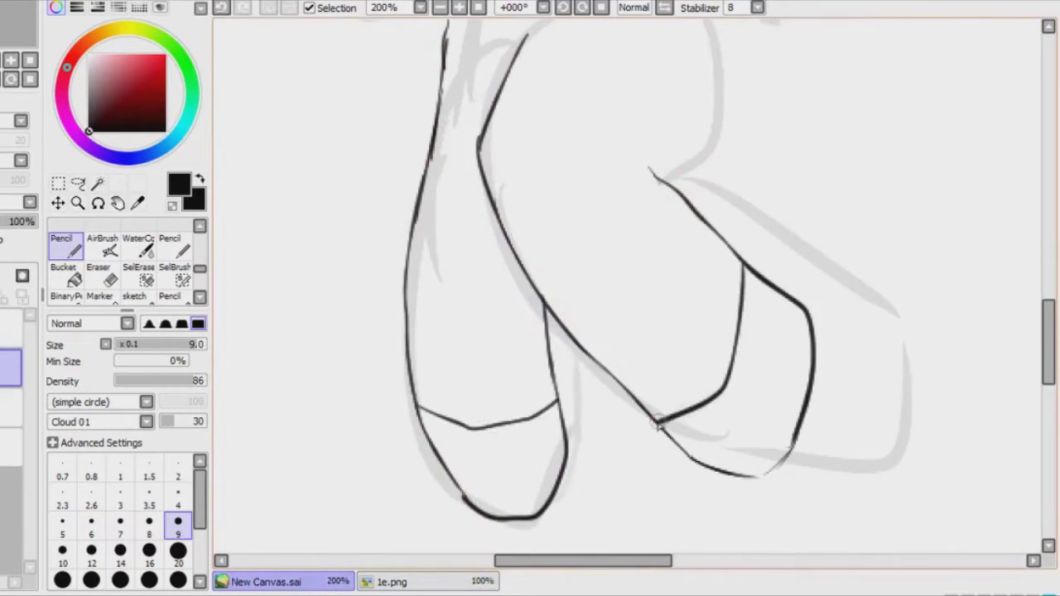
- Ink the trouser hems, the right hip curve and the belt segments, and fill the segments with black
{"action": "left_click_drag", "start_coordinate": [658, 180], "coordinate": [583, 305]}
{"action": "scroll", "coordinate": [629, 290], "scroll_direction": "up", "scroll_amount": 5}
{"action": "mouse_move", "coordinate": [699, 282]}
{"action": "left_mouse_down"}
{"action": "mouse_move", "coordinate": [716, 390]}
{"action": "mouse_move", "coordinate": [681, 452]}
{"action": "left_mouse_up"}
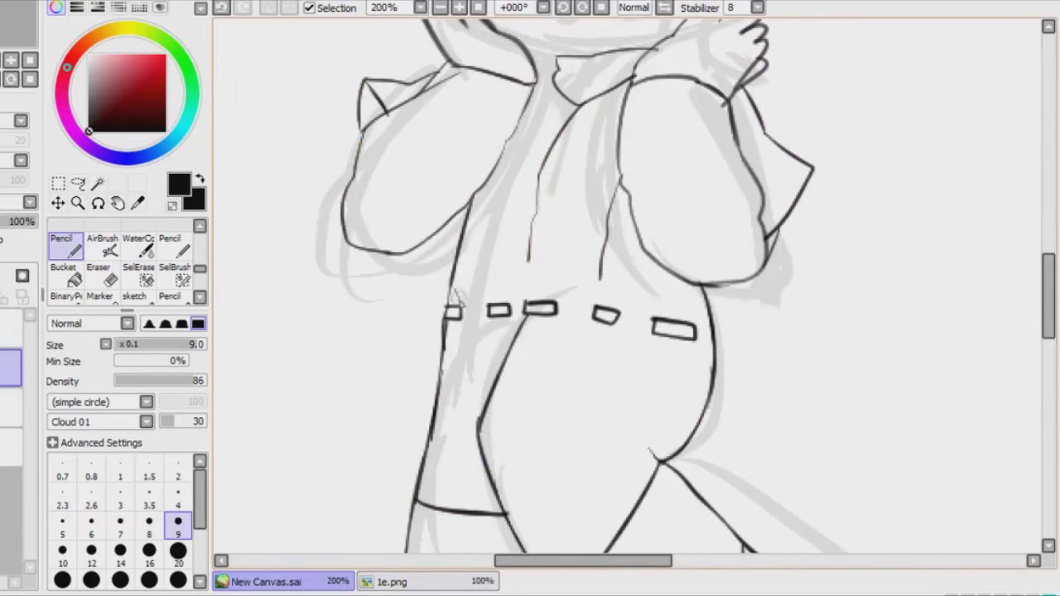
{"action": "left_click", "coordinate": [66, 273]}
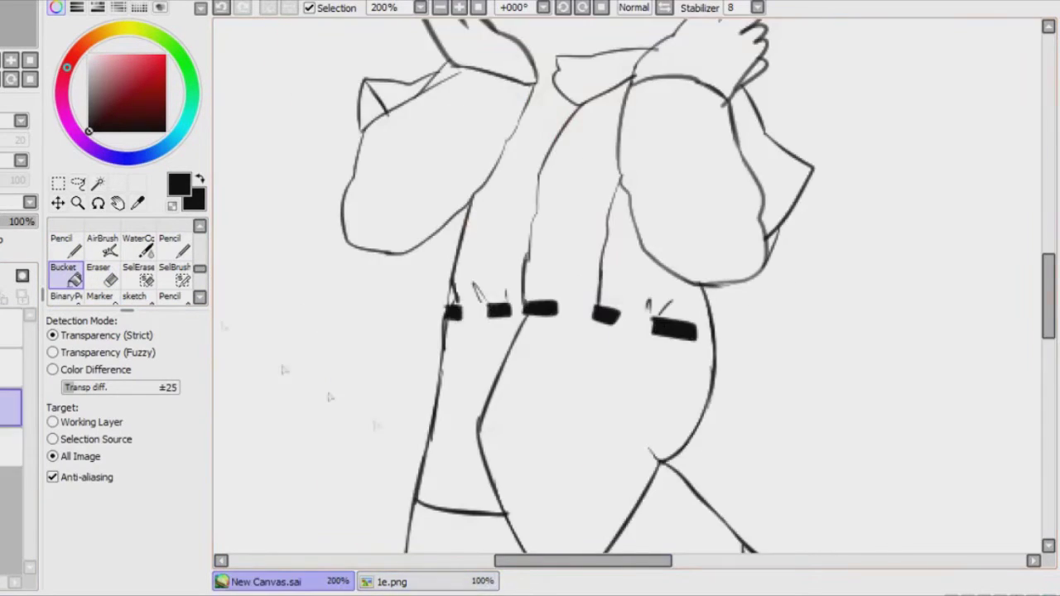
- Ink the trouser pockets and rework the front belt segment into a buckle, consulting the Ace of Diamond reference image
{"action": "key", "text": "n"}
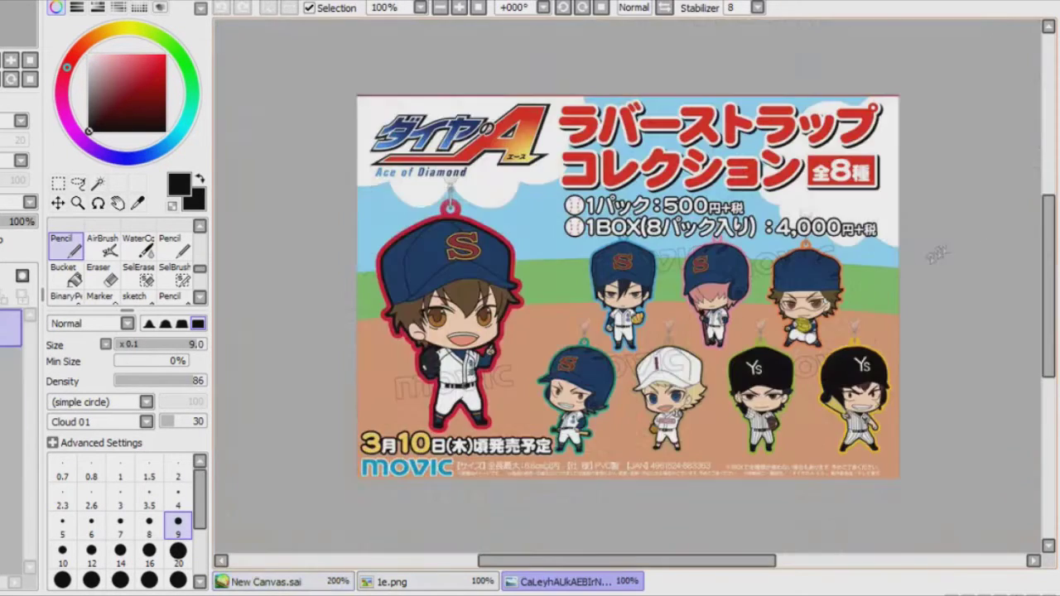
{"action": "scroll", "coordinate": [522, 293], "scroll_direction": "up", "scroll_amount": 2}
{"action": "left_click", "coordinate": [273, 581]}
{"action": "key", "text": "e"}
{"action": "left_click_drag", "start_coordinate": [523, 308], "coordinate": [560, 313]}
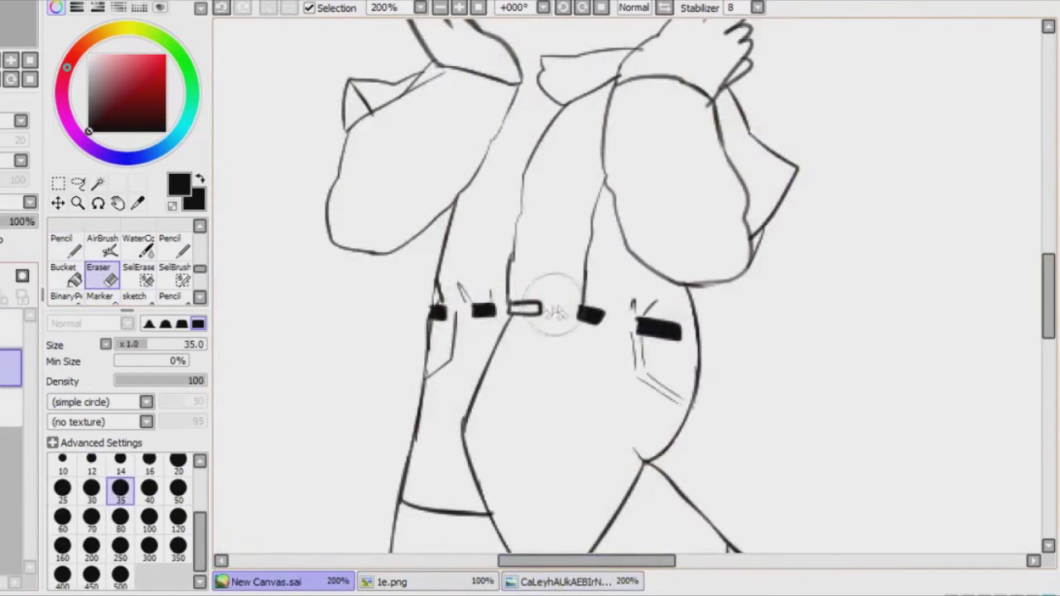
{"action": "scroll", "coordinate": [553, 310], "scroll_direction": "up", "scroll_amount": 1}
{"action": "key", "text": "n"}
{"action": "mouse_move", "coordinate": [447, 310]}
{"action": "left_mouse_down"}
{"action": "mouse_move", "coordinate": [484, 335]}
{"action": "mouse_move", "coordinate": [493, 328]}
{"action": "left_mouse_up"}
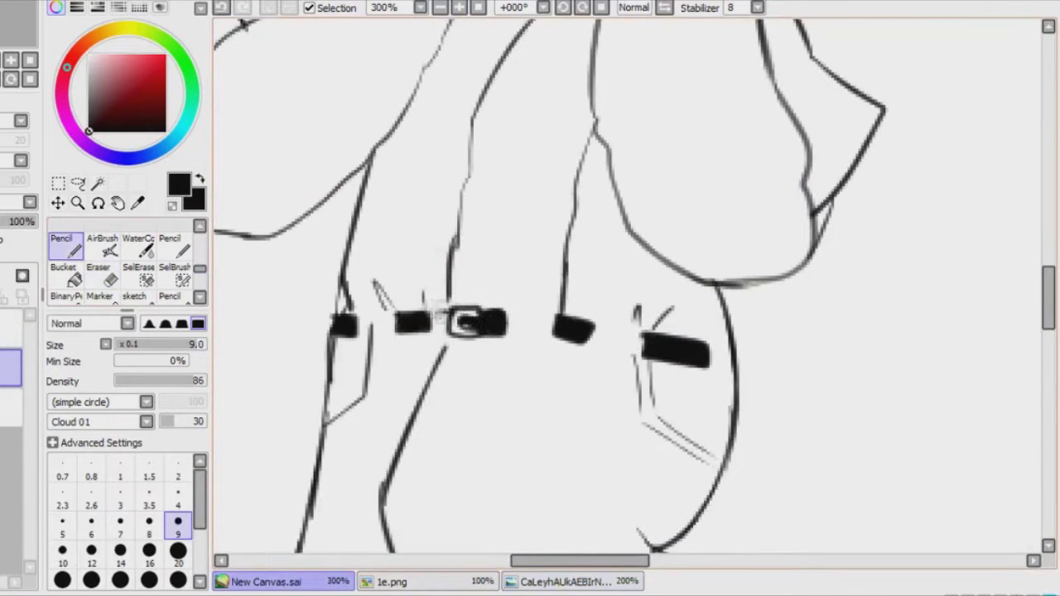
- Erase the belt segment just left of the buckle and touch up the black segment on its other side
{"action": "key", "text": "e"}
{"action": "left_click_drag", "start_coordinate": [400, 327], "coordinate": [422, 361]}
{"action": "key", "text": "n"}
{"action": "left_click_drag", "start_coordinate": [555, 327], "coordinate": [592, 335]}
{"action": "scroll", "coordinate": [579, 335], "scroll_direction": "down", "scroll_amount": 4}
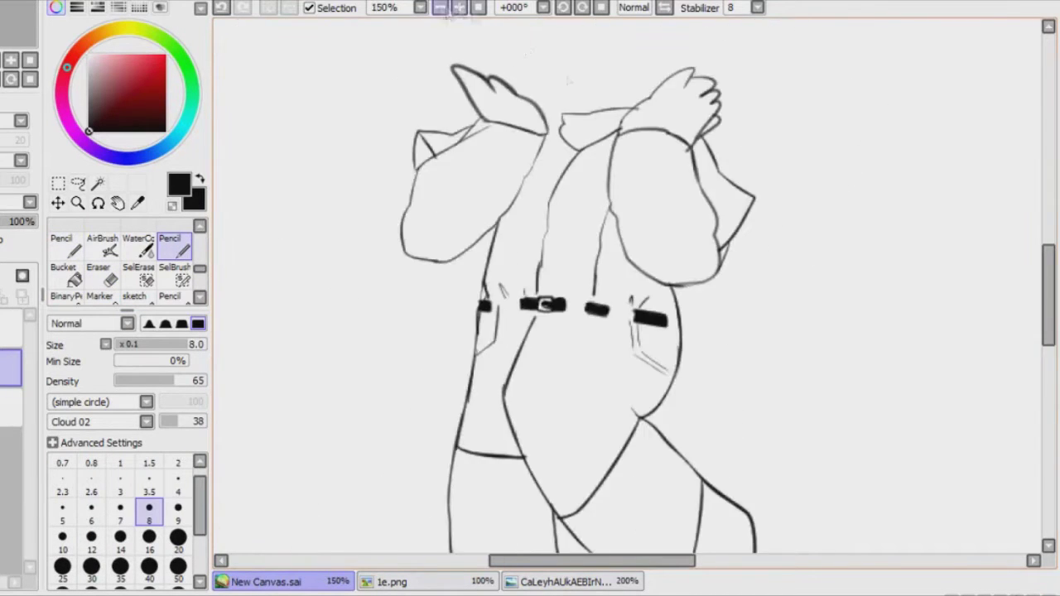
- Erase the left leg's outer line and redraw it from the belt down past the trouser hem
{"action": "key", "text": "e"}
{"action": "left_click_drag", "start_coordinate": [479, 170], "coordinate": [452, 364]}
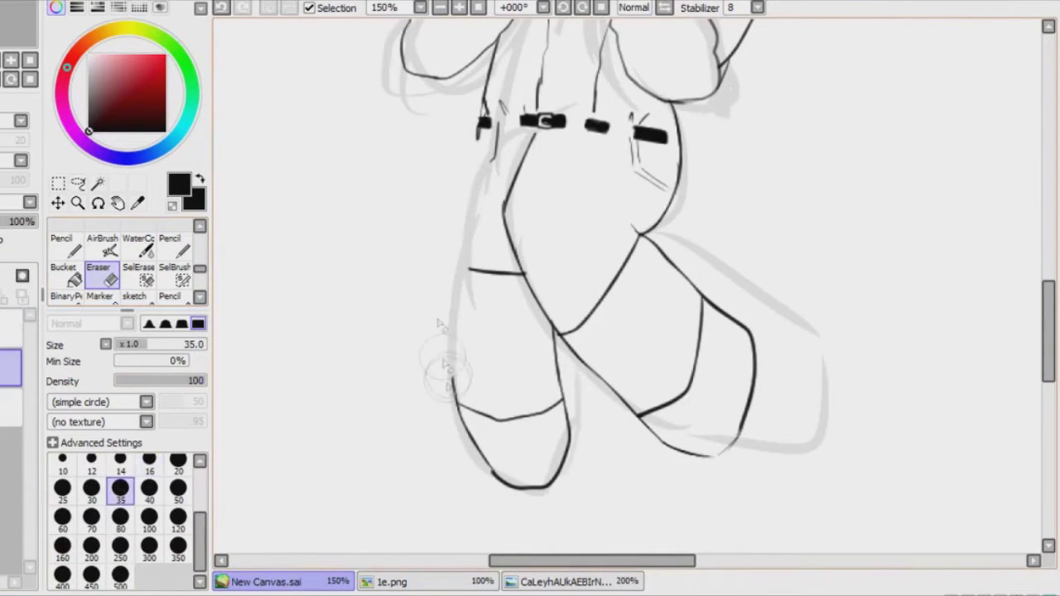
{"action": "key", "text": "n"}
{"action": "scroll", "coordinate": [495, 278], "scroll_direction": "up", "scroll_amount": 5}
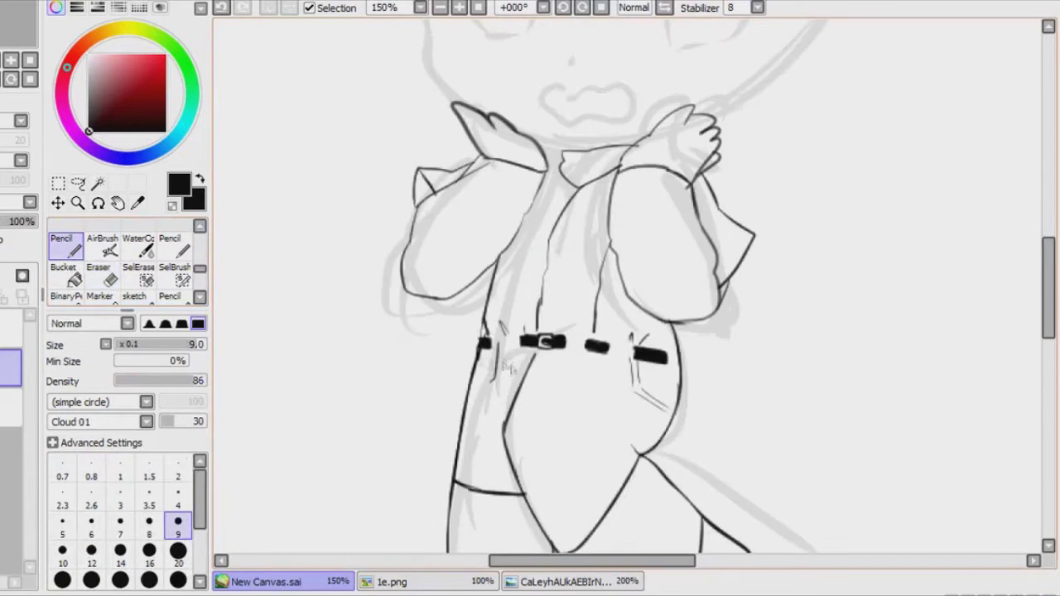
- Ink the jawline and nose, and draw the long pointed hair strands on the left side of the head
{"action": "scroll", "coordinate": [495, 278], "scroll_direction": "up", "scroll_amount": 2}
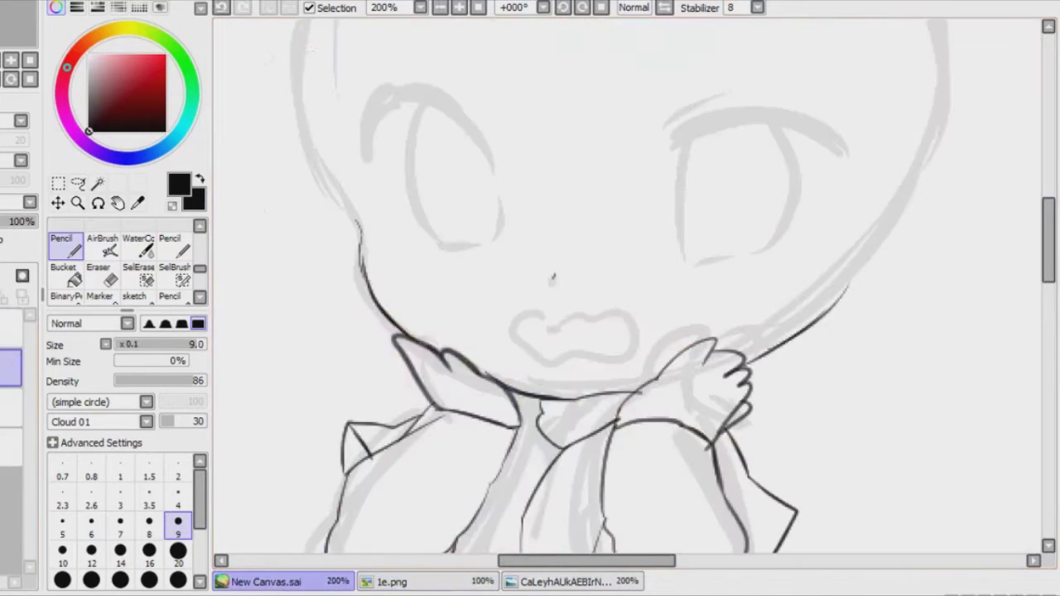
{"action": "scroll", "coordinate": [454, 305], "scroll_direction": "down", "scroll_amount": 2}
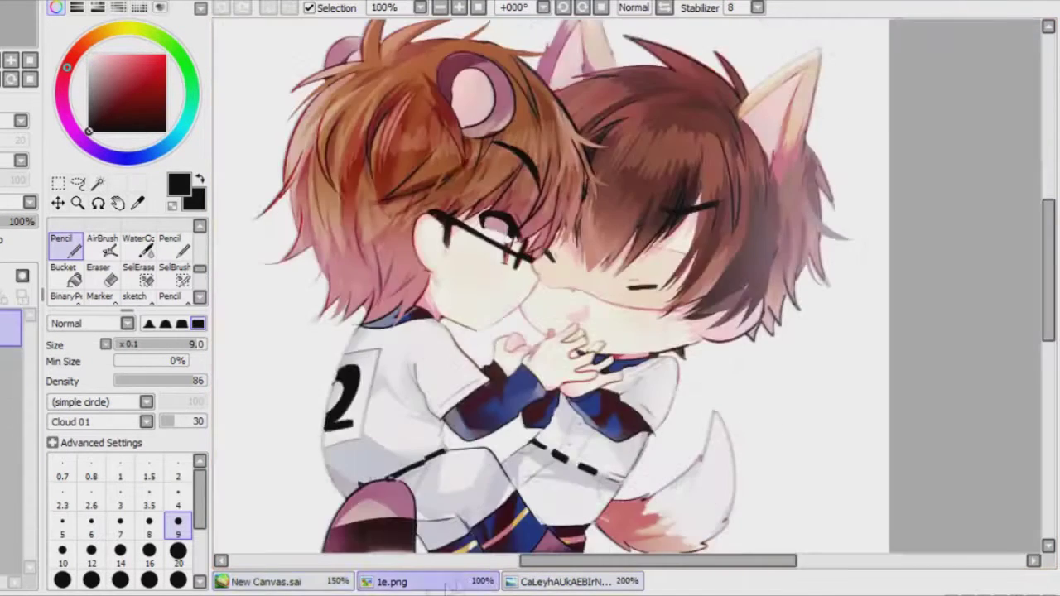
{"action": "left_click_drag", "start_coordinate": [509, 27], "coordinate": [370, 157]}
{"action": "left_click_drag", "start_coordinate": [505, 60], "coordinate": [352, 219]}
{"action": "left_click_drag", "start_coordinate": [429, 116], "coordinate": [313, 370]}
{"action": "left_click_drag", "start_coordinate": [389, 294], "coordinate": [385, 383]}
{"action": "left_click_drag", "start_coordinate": [438, 178], "coordinate": [464, 393]}
{"action": "left_click_drag", "start_coordinate": [509, 58], "coordinate": [432, 356]}
{"action": "left_click_drag", "start_coordinate": [578, 60], "coordinate": [510, 313]}
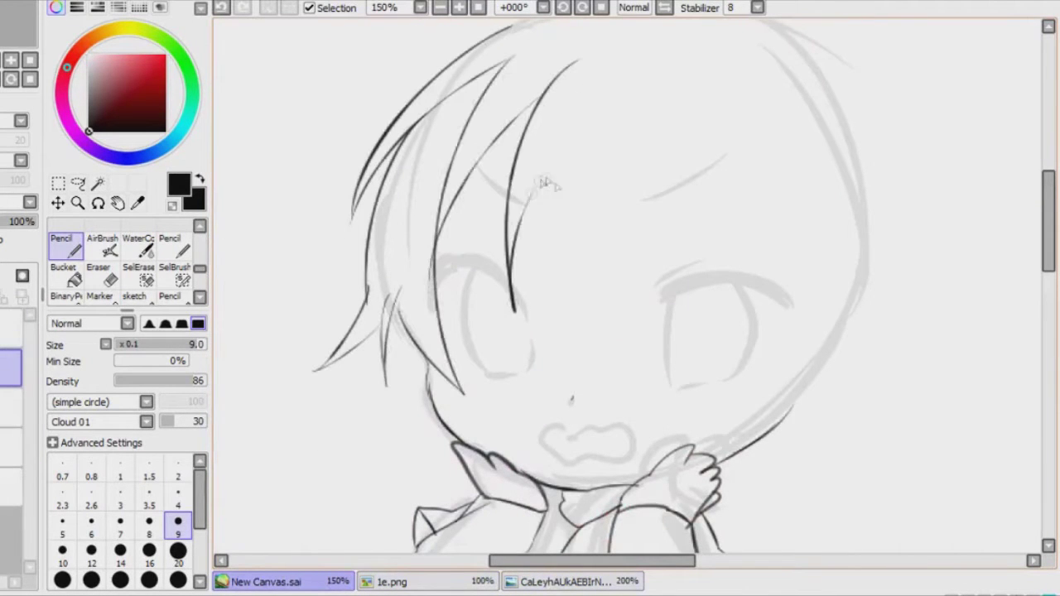
- Ink the pointed bangs over the forehead and right eye, plus the outer strands on the right side of the head
{"action": "left_click_drag", "start_coordinate": [541, 181], "coordinate": [517, 313]}
{"action": "left_click_drag", "start_coordinate": [543, 272], "coordinate": [603, 261]}
{"action": "left_click_drag", "start_coordinate": [647, 149], "coordinate": [594, 370]}
{"action": "mouse_move", "coordinate": [687, 80]}
{"action": "left_mouse_down"}
{"action": "mouse_move", "coordinate": [632, 308]}
{"action": "mouse_move", "coordinate": [751, 277]}
{"action": "left_mouse_up"}
{"action": "left_click_drag", "start_coordinate": [743, 137], "coordinate": [745, 373]}
{"action": "left_click_drag", "start_coordinate": [792, 56], "coordinate": [889, 214]}
{"action": "left_click_drag", "start_coordinate": [826, 107], "coordinate": [865, 282]}
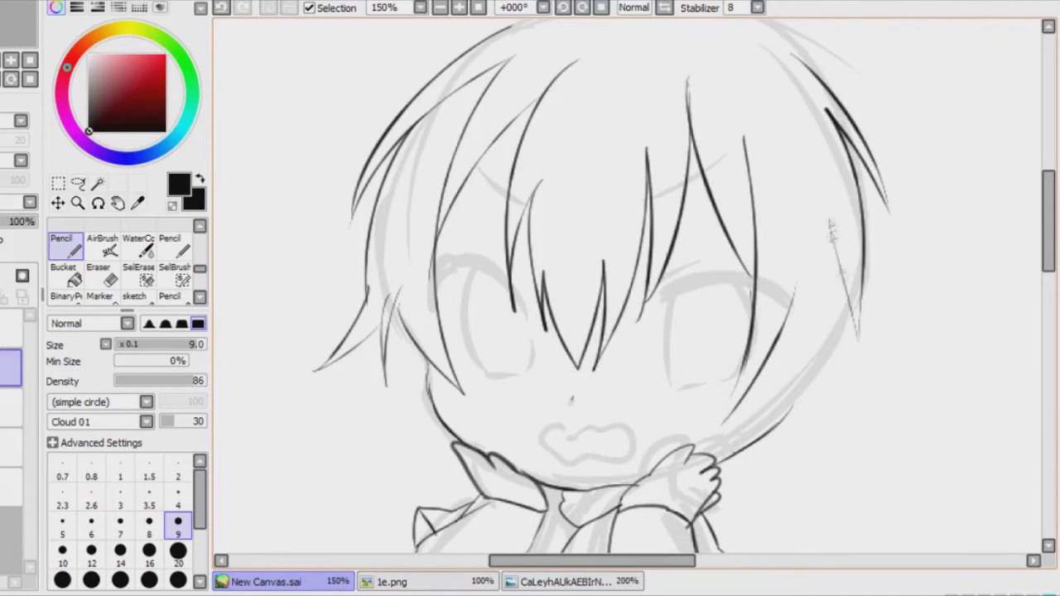
- Ink the thin pointed side locks hanging over the right cheek, undoing the unwanted stroke
{"action": "left_click_drag", "start_coordinate": [829, 222], "coordinate": [859, 339]}
{"action": "left_click_drag", "start_coordinate": [795, 286], "coordinate": [743, 372]}
{"action": "left_click_drag", "start_coordinate": [800, 298], "coordinate": [724, 422]}
{"action": "key", "text": "ctrl+z"}
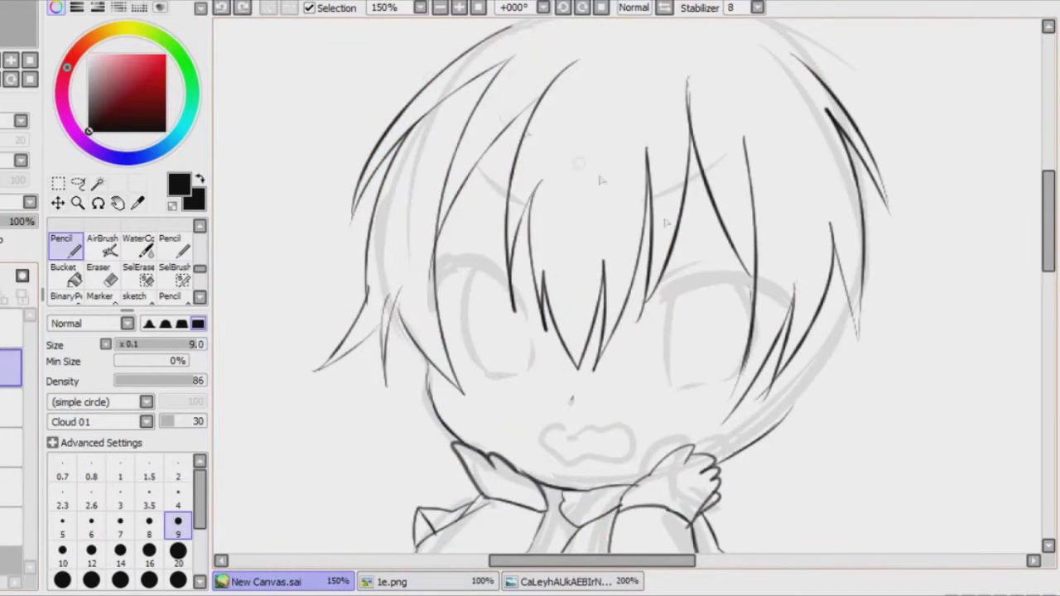
- Ink the rounded curve behind the right cheek, thicken the locks beside it and add small tufts on both sides
{"action": "left_click_drag", "start_coordinate": [866, 305], "coordinate": [780, 427]}
{"action": "left_click_drag", "start_coordinate": [849, 291], "coordinate": [779, 409]}
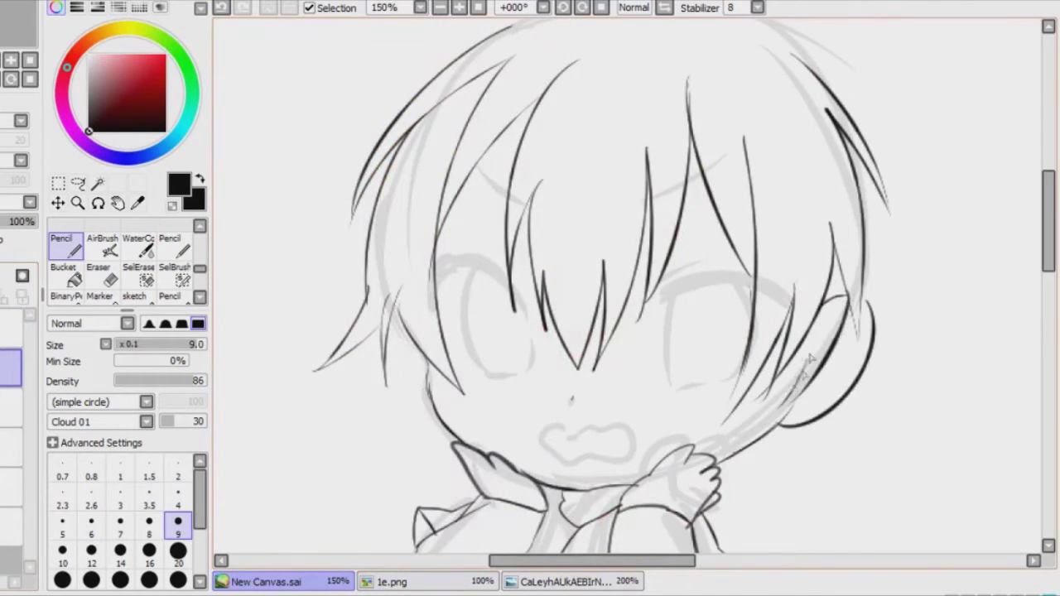
{"action": "left_click_drag", "start_coordinate": [815, 343], "coordinate": [725, 431]}
{"action": "left_click_drag", "start_coordinate": [783, 346], "coordinate": [730, 428]}
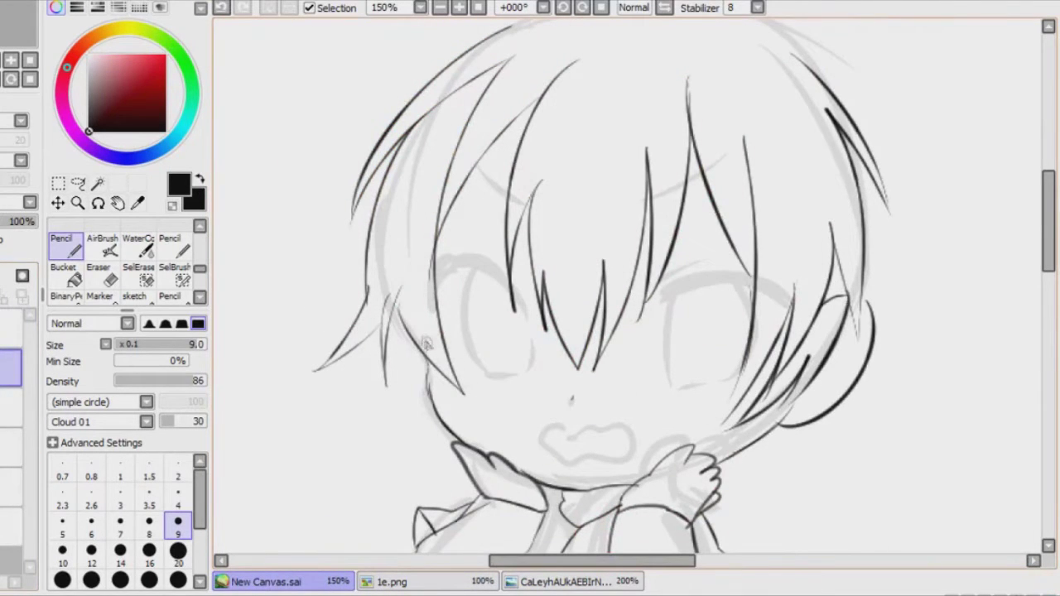
{"action": "left_click_drag", "start_coordinate": [432, 396], "coordinate": [398, 407]}
{"action": "left_click_drag", "start_coordinate": [771, 429], "coordinate": [808, 462]}
- Ink the tufts on the crown and the spiky outer hair contour down the right side of the head
{"action": "scroll", "coordinate": [629, 281], "scroll_direction": "up", "scroll_amount": 3}
{"action": "mouse_move", "coordinate": [542, 58]}
{"action": "left_mouse_down"}
{"action": "mouse_move", "coordinate": [670, 106]}
{"action": "mouse_move", "coordinate": [747, 56]}
{"action": "mouse_move", "coordinate": [781, 49]}
{"action": "left_mouse_up"}
{"action": "left_click_drag", "start_coordinate": [645, 106], "coordinate": [411, 140]}
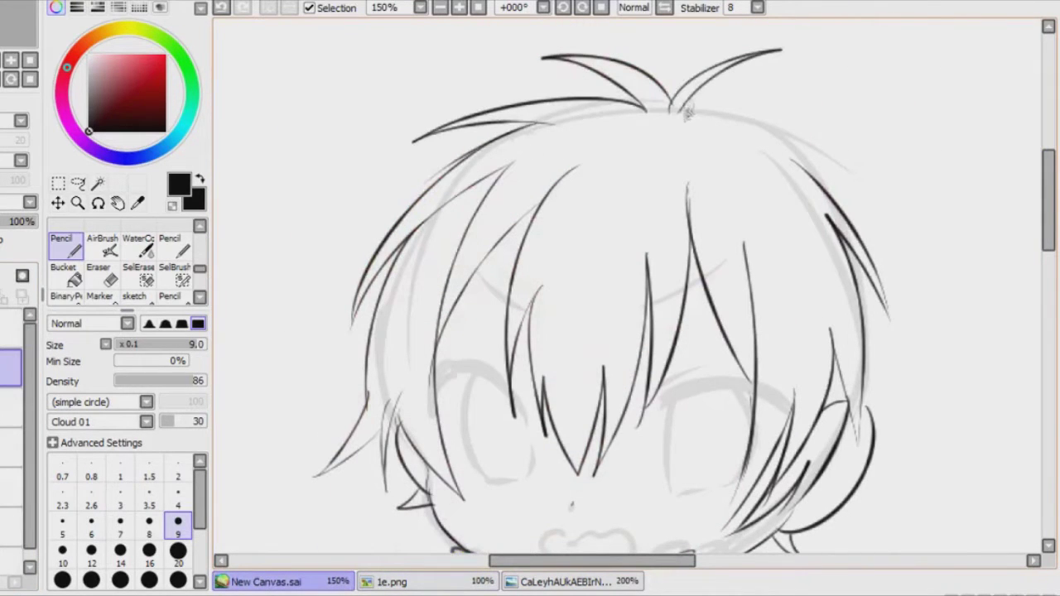
{"action": "left_click_drag", "start_coordinate": [686, 115], "coordinate": [845, 83]}
{"action": "left_click_drag", "start_coordinate": [712, 113], "coordinate": [899, 248]}
{"action": "left_click_drag", "start_coordinate": [861, 207], "coordinate": [984, 216]}
{"action": "left_click_drag", "start_coordinate": [885, 245], "coordinate": [899, 364]}
{"action": "left_click_drag", "start_coordinate": [894, 318], "coordinate": [965, 389]}
{"action": "scroll", "coordinate": [901, 429], "scroll_direction": "down", "scroll_amount": 4}
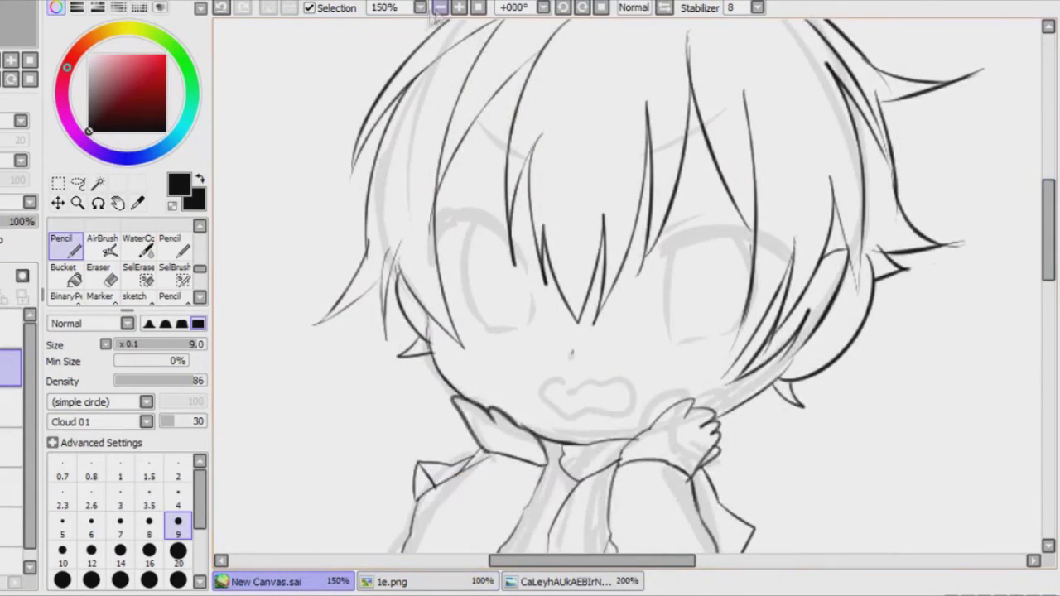
{"action": "left_click", "coordinate": [439, 8]}
{"action": "left_click", "coordinate": [459, 7]}
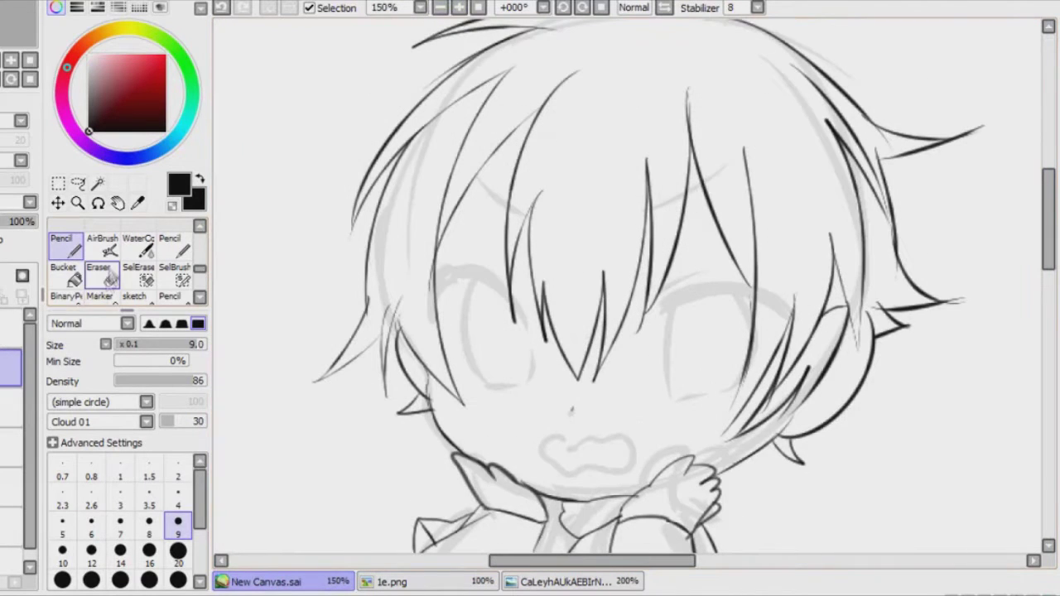
- Erase the overlapping strands on the left side of the hair and redraw their flicked tips
{"action": "left_click_drag", "start_coordinate": [450, 153], "coordinate": [434, 189]}
{"action": "mouse_move", "coordinate": [497, 73]}
{"action": "left_mouse_down"}
{"action": "mouse_move", "coordinate": [426, 225]}
{"action": "mouse_move", "coordinate": [386, 356]}
{"action": "left_mouse_up"}
{"action": "left_click_drag", "start_coordinate": [373, 273], "coordinate": [323, 381]}
{"action": "left_click", "coordinate": [74, 246]}
{"action": "left_click_drag", "start_coordinate": [377, 247], "coordinate": [327, 317]}
- Erase the messy side locks over the right cheek and redraw them as cleaner pointed strands
{"action": "scroll", "coordinate": [642, 29], "scroll_direction": "down", "scroll_amount": 3}
{"action": "key", "text": "e"}
{"action": "mouse_move", "coordinate": [828, 120]}
{"action": "left_mouse_down"}
{"action": "mouse_move", "coordinate": [828, 222]}
{"action": "mouse_move", "coordinate": [774, 290]}
{"action": "mouse_move", "coordinate": [718, 278]}
{"action": "left_mouse_up"}
{"action": "key", "text": "n"}
{"action": "left_click_drag", "start_coordinate": [780, 207], "coordinate": [722, 324]}
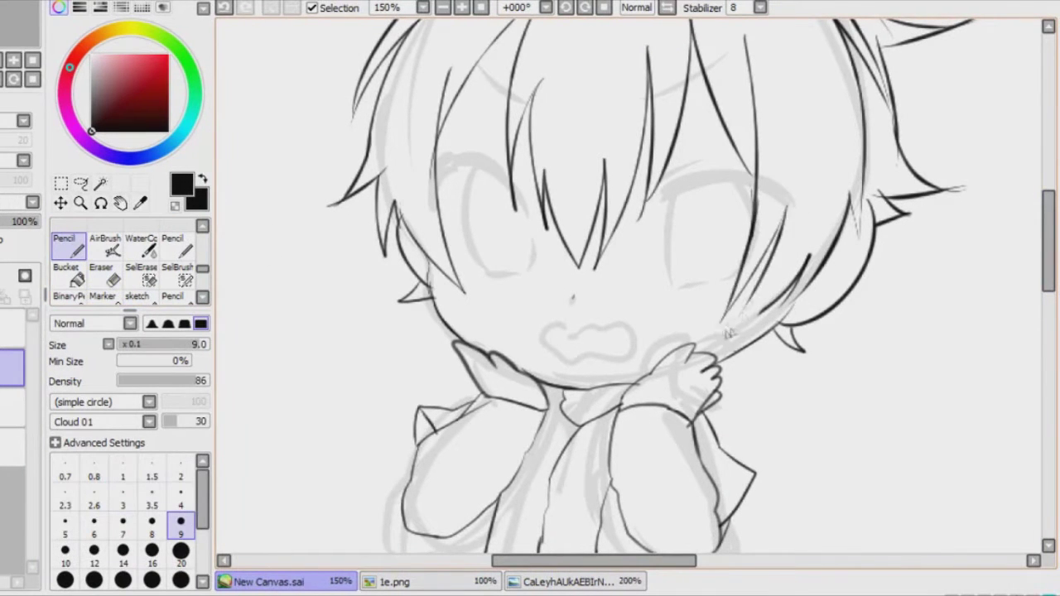
{"action": "scroll", "coordinate": [853, 196], "scroll_direction": "up", "scroll_amount": 1}
{"action": "left_click_drag", "start_coordinate": [834, 190], "coordinate": [774, 335]}
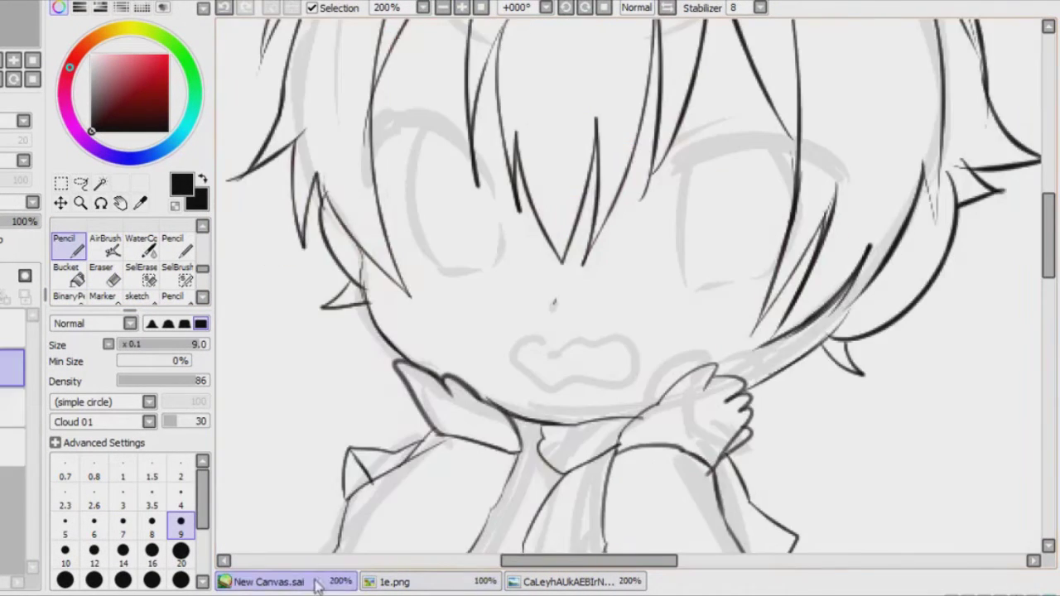
{"action": "scroll", "coordinate": [456, 58], "scroll_direction": "down", "scroll_amount": 3}
{"action": "left_click", "coordinate": [461, 6]}
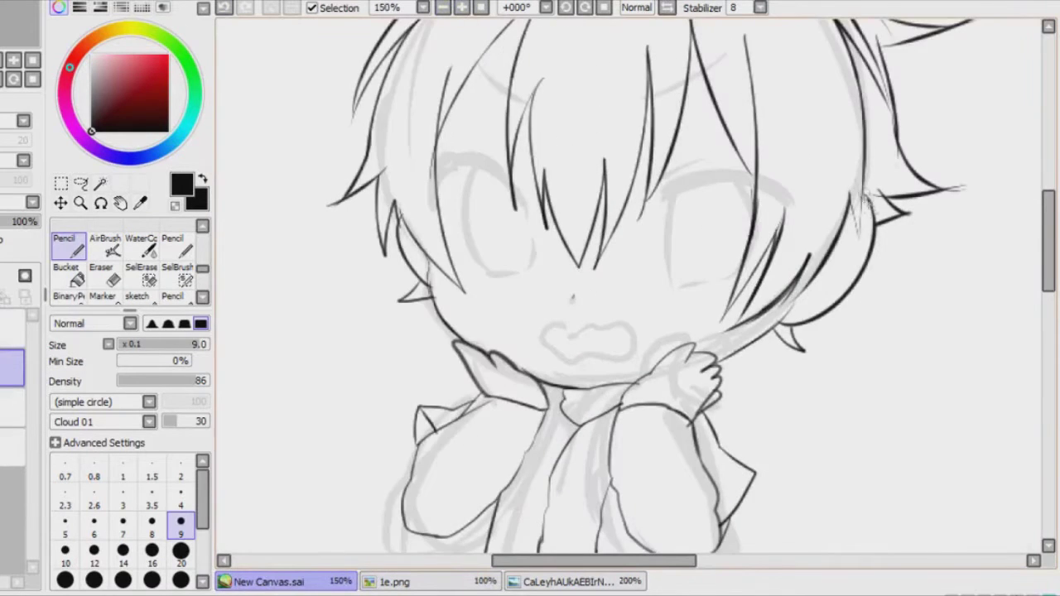
{"action": "scroll", "coordinate": [630, 285], "scroll_direction": "down", "scroll_amount": 3}
{"action": "scroll", "coordinate": [629, 286], "scroll_direction": "up", "scroll_amount": 3}
- Draw thick black upper lash lines over both eyes with the second pencil at size 12
{"action": "left_click", "coordinate": [172, 245]}
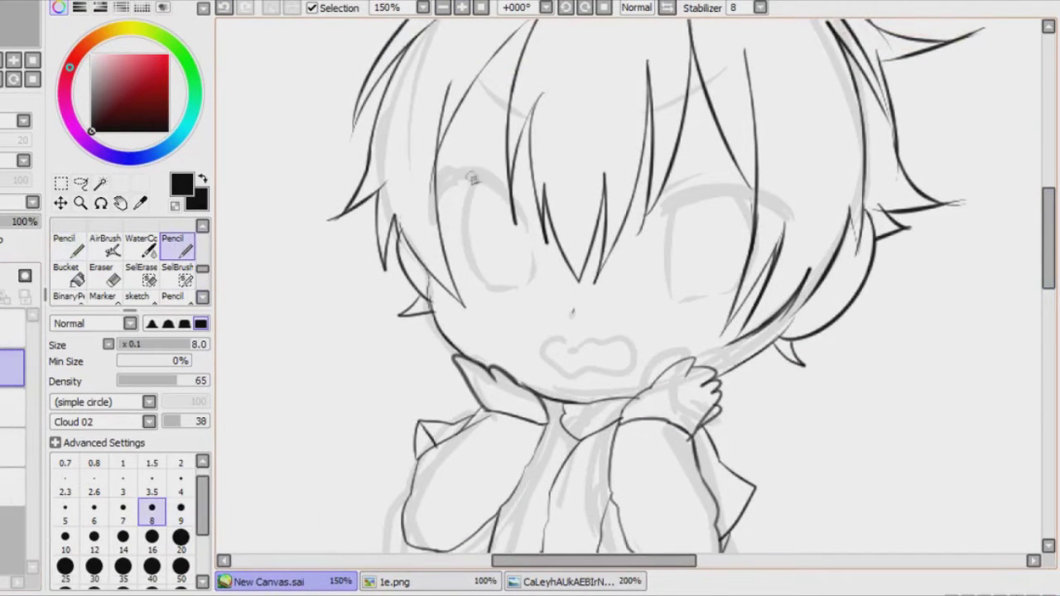
{"action": "left_click", "coordinate": [93, 537]}
{"action": "left_click_drag", "start_coordinate": [440, 189], "coordinate": [497, 192]}
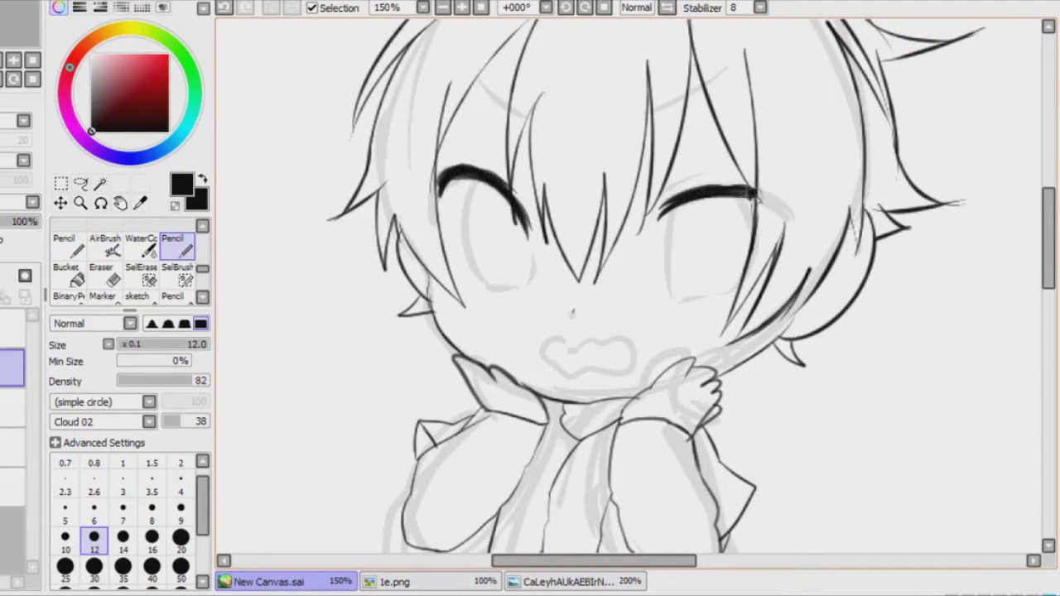
- Outline the irises of both eyes beneath the lashes with the thinner pencil, undoing the strokes that miss
{"action": "left_click", "coordinate": [462, 7]}
{"action": "left_click", "coordinate": [65, 245]}
{"action": "mouse_move", "coordinate": [437, 162]}
{"action": "left_mouse_down"}
{"action": "mouse_move", "coordinate": [439, 294]}
{"action": "mouse_move", "coordinate": [501, 212]}
{"action": "left_mouse_up"}
{"action": "left_click_drag", "start_coordinate": [685, 199], "coordinate": [689, 307]}
{"action": "key", "text": "ctrl+z"}
{"action": "mouse_move", "coordinate": [685, 178]}
{"action": "left_mouse_down"}
{"action": "mouse_move", "coordinate": [691, 315]}
{"action": "mouse_move", "coordinate": [694, 290]}
{"action": "mouse_move", "coordinate": [775, 169]}
{"action": "left_mouse_up"}
{"action": "key", "text": "ctrl+z"}
- Clean up the strand ends crossing the left lash and thicken the left cheek outline
{"action": "key", "text": "e"}
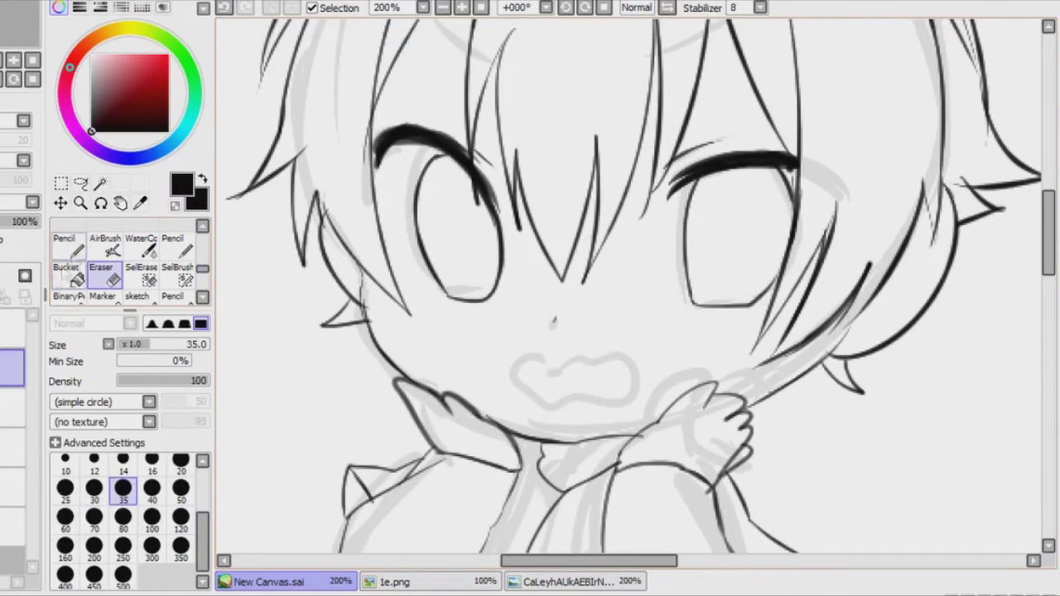
{"action": "key", "text": "n"}
{"action": "key", "text": "e"}
{"action": "key", "text": "n"}
{"action": "left_click", "coordinate": [224, 7]}
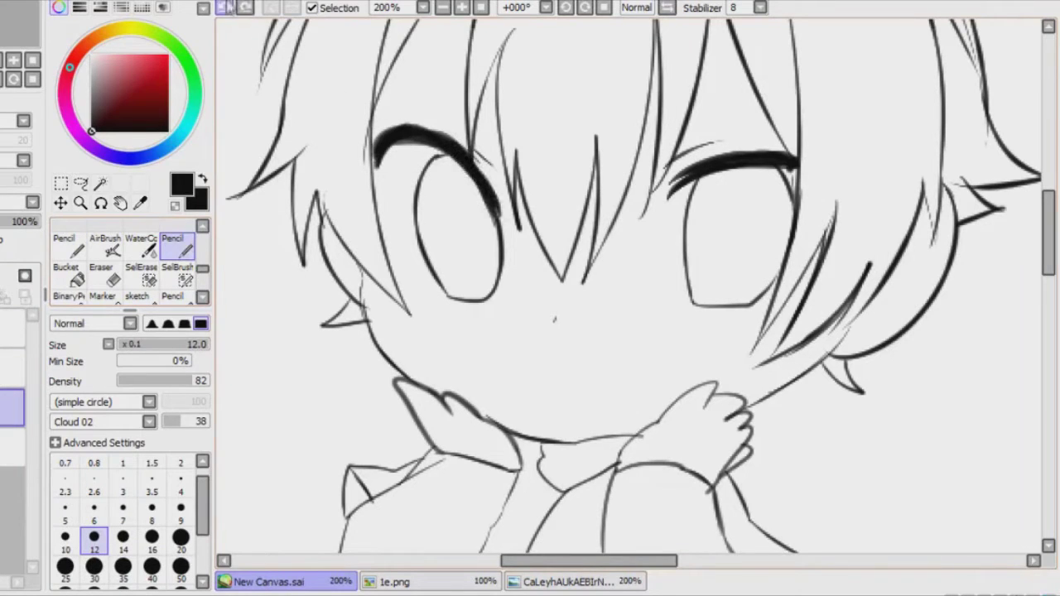
{"action": "scroll", "coordinate": [393, 243], "scroll_direction": "down", "scroll_amount": 1}
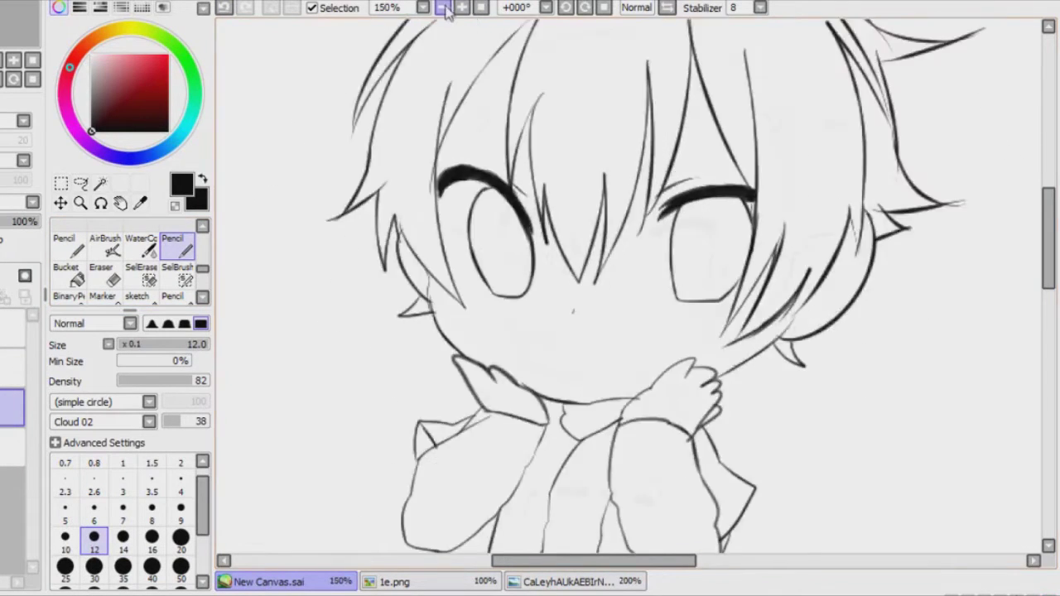
{"action": "scroll", "coordinate": [393, 243], "scroll_direction": "up", "scroll_amount": 1}
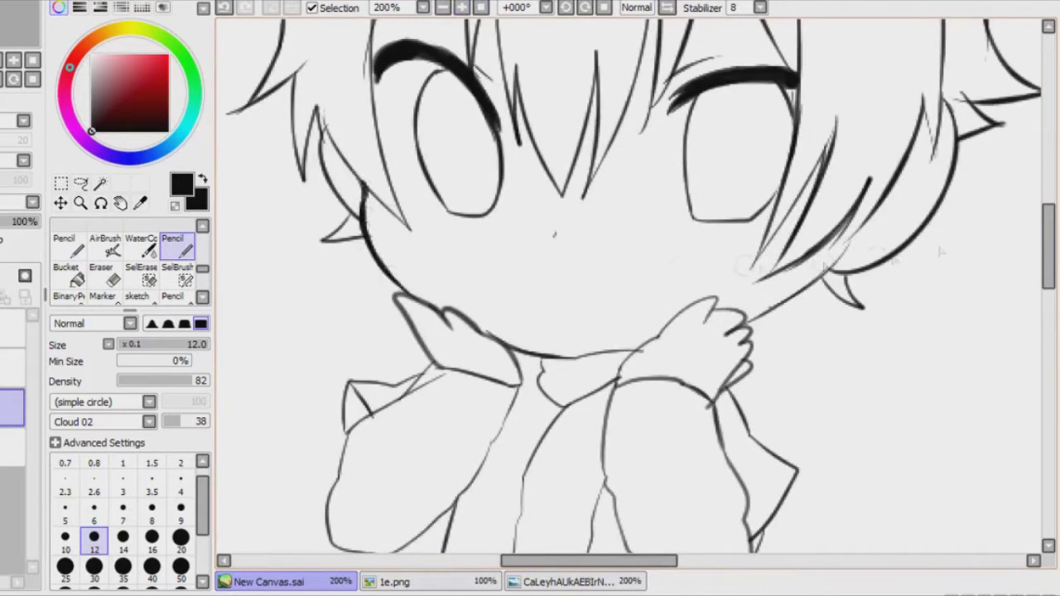
{"action": "scroll", "coordinate": [941, 252], "scroll_direction": "down", "scroll_amount": 3}
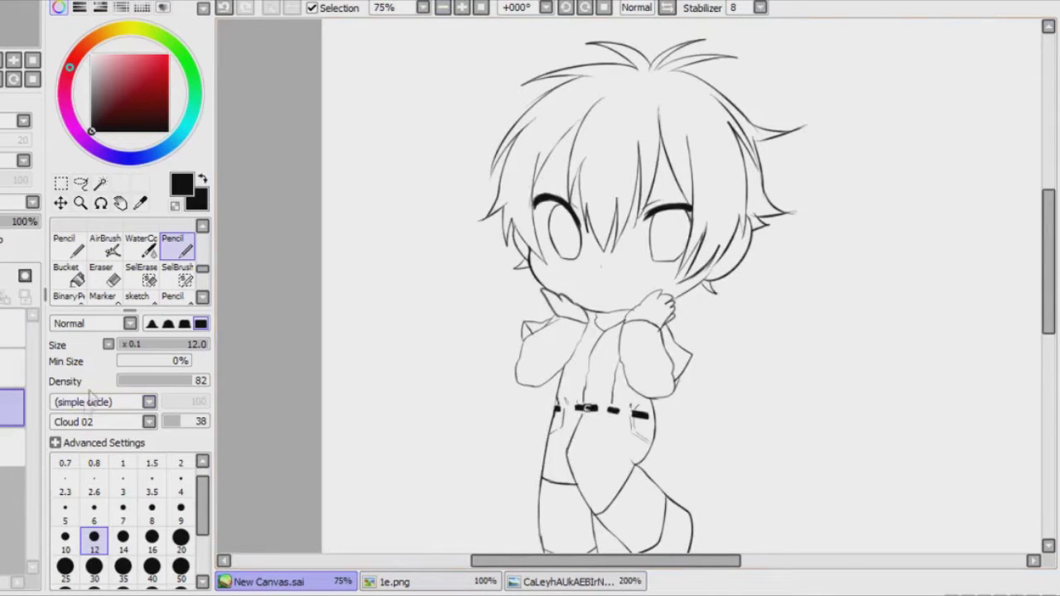
- Pick the pale skin colour from the 1e.png reference and bucket-fill both hands
{"action": "left_click", "coordinate": [394, 581]}
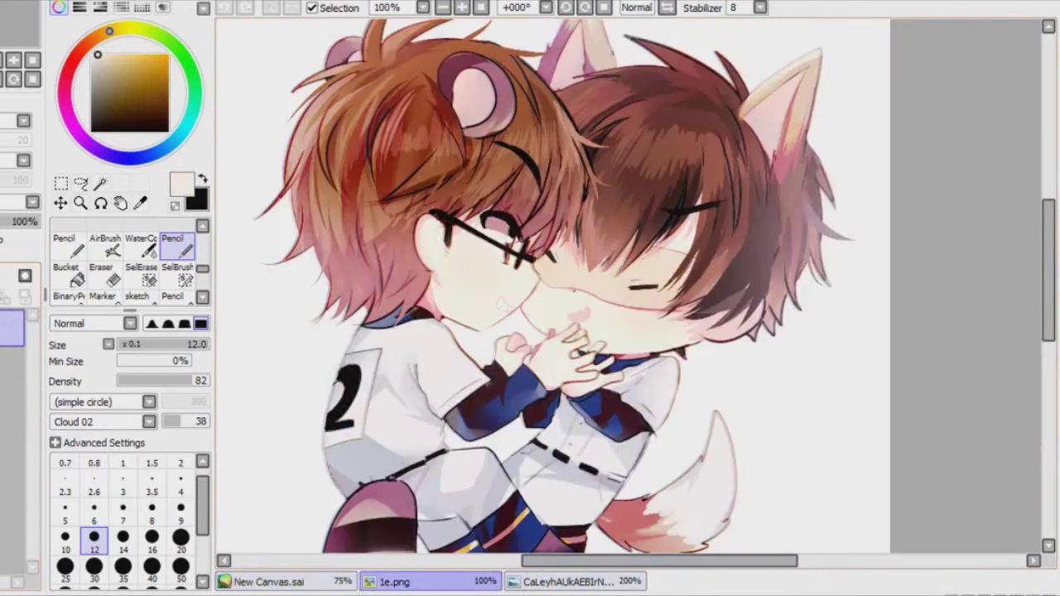
{"action": "left_click", "coordinate": [267, 581]}
{"action": "scroll", "coordinate": [547, 329], "scroll_direction": "up", "scroll_amount": 2}
{"action": "left_click", "coordinate": [68, 358]}
{"action": "scroll", "coordinate": [547, 329], "scroll_direction": "down", "scroll_amount": 1}
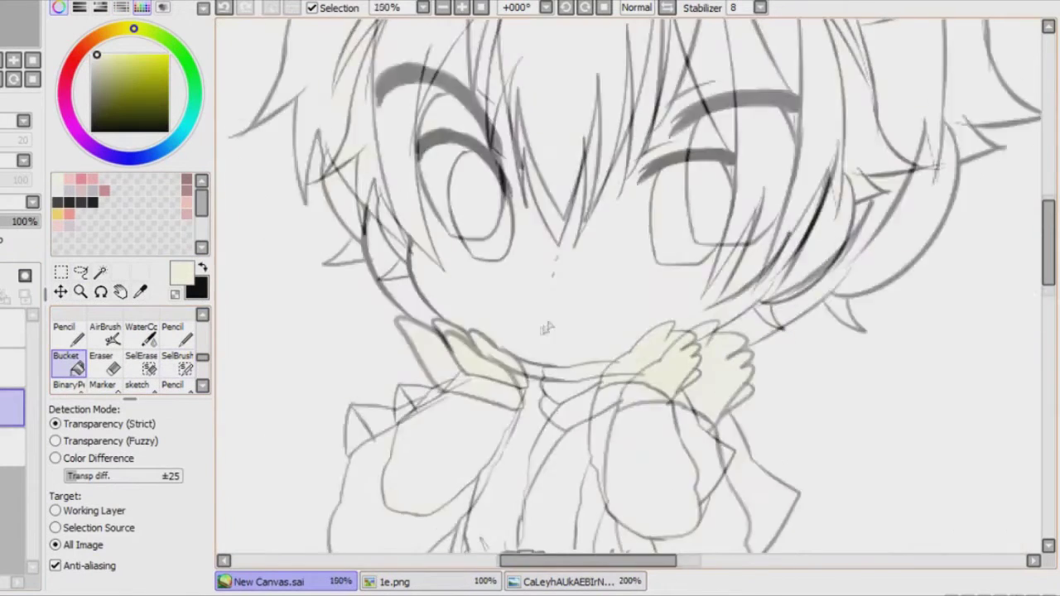
- Touch up the skin colour with the first pencil at size 14 and bucket-fill the face
{"action": "scroll", "coordinate": [546, 328], "scroll_direction": "down", "scroll_amount": 2}
{"action": "left_click", "coordinate": [65, 332]}
{"action": "scroll", "coordinate": [673, 310], "scroll_direction": "up", "scroll_amount": 4}
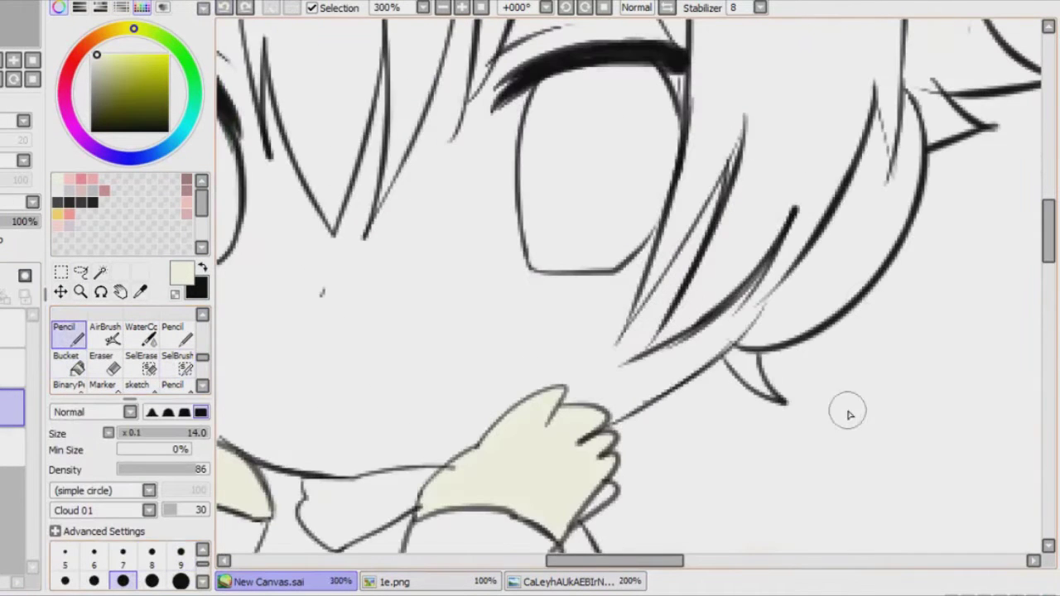
{"action": "scroll", "coordinate": [692, 406], "scroll_direction": "down", "scroll_amount": 2}
{"action": "left_click", "coordinate": [68, 358]}
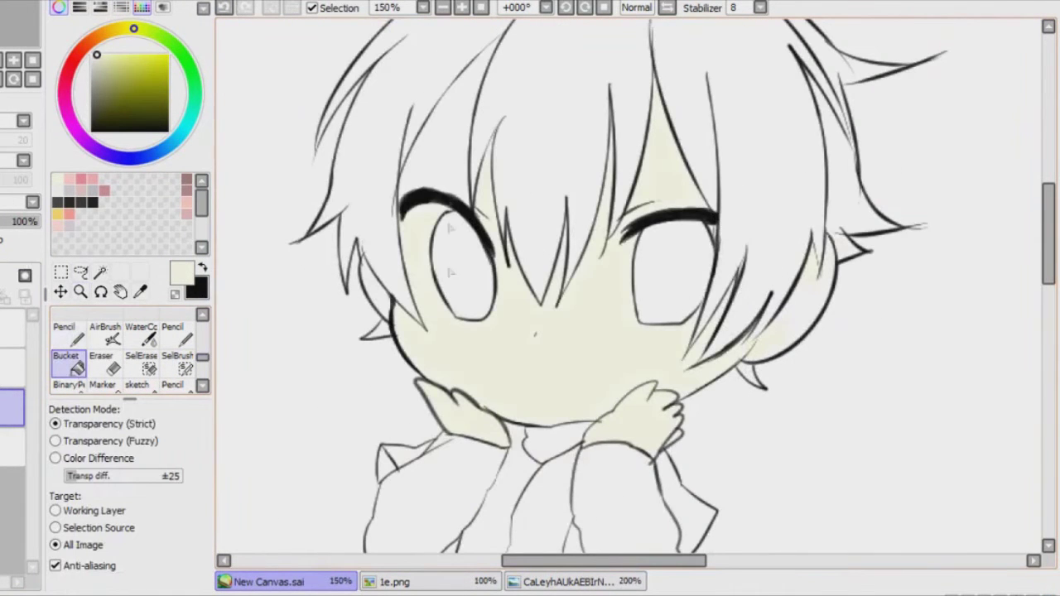
- Sample the dark reddish-brown hair colour from 1e.png, paint over the gap at the crown and bucket-fill the hair
{"action": "left_click", "coordinate": [568, 581]}
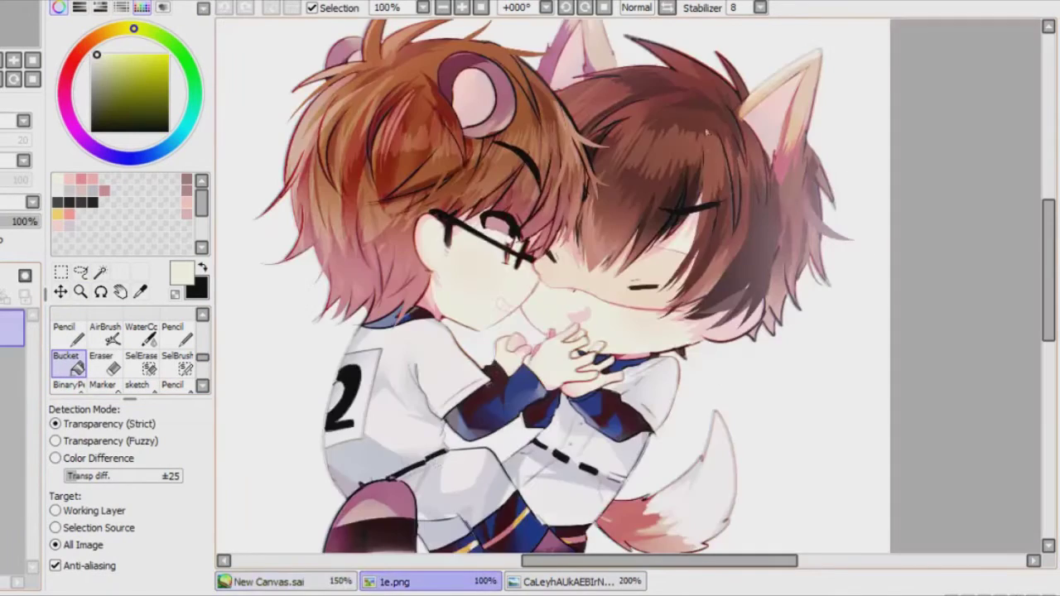
{"action": "left_click", "coordinate": [662, 165], "text": "alt"}
{"action": "left_click", "coordinate": [268, 581]}
{"action": "scroll", "coordinate": [534, 333], "scroll_direction": "down", "scroll_amount": 2}
{"action": "left_click", "coordinate": [65, 332]}
{"action": "scroll", "coordinate": [591, 182], "scroll_direction": "up", "scroll_amount": 4}
{"action": "left_click_drag", "start_coordinate": [530, 178], "coordinate": [654, 186]}
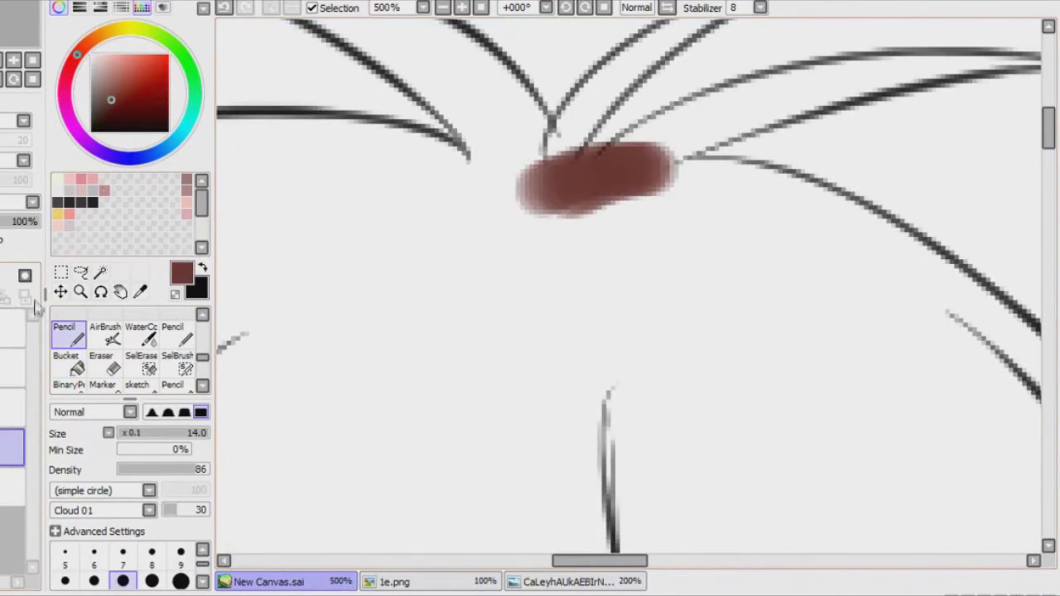
{"action": "left_click", "coordinate": [67, 357]}
{"action": "left_click", "coordinate": [430, 273]}
- Touch up the hair fill around the right eye and ear with the second pencil at size 12 and the eraser at size 3.5
{"action": "scroll", "coordinate": [530, 273], "scroll_direction": "down", "scroll_amount": 2}
{"action": "scroll", "coordinate": [629, 290], "scroll_direction": "down", "scroll_amount": 1}
{"action": "left_click", "coordinate": [172, 333]}
{"action": "scroll", "coordinate": [629, 290], "scroll_direction": "up", "scroll_amount": 4}
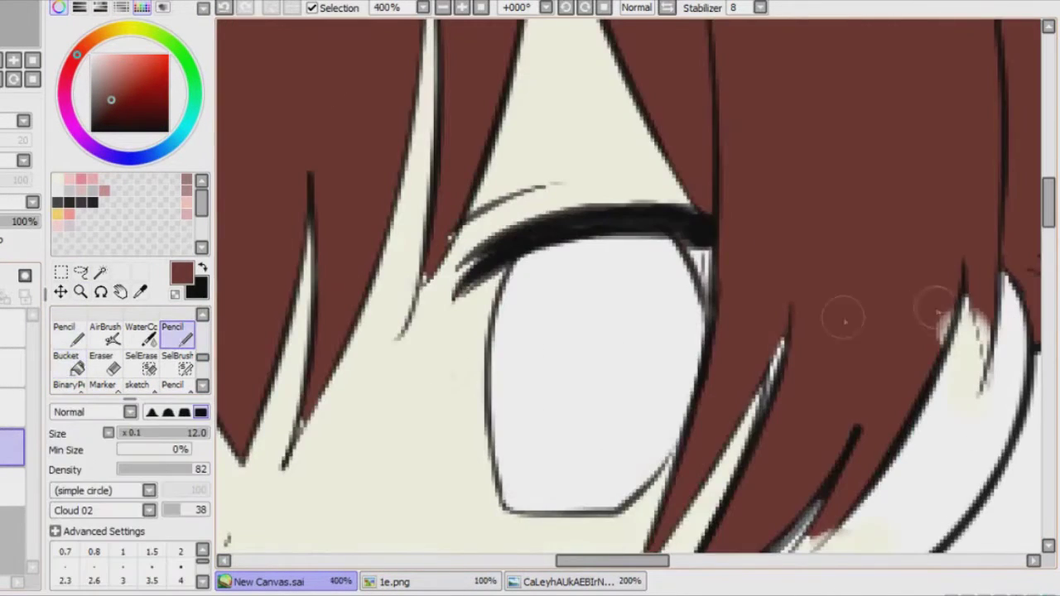
{"action": "left_click", "coordinate": [101, 358]}
{"action": "scroll", "coordinate": [629, 290], "scroll_direction": "down", "scroll_amount": 4}
{"action": "scroll", "coordinate": [826, 226], "scroll_direction": "up", "scroll_amount": 5}
{"action": "scroll", "coordinate": [825, 226], "scroll_direction": "down", "scroll_amount": 1}
{"action": "scroll", "coordinate": [825, 226], "scroll_direction": "right", "scroll_amount": 5}
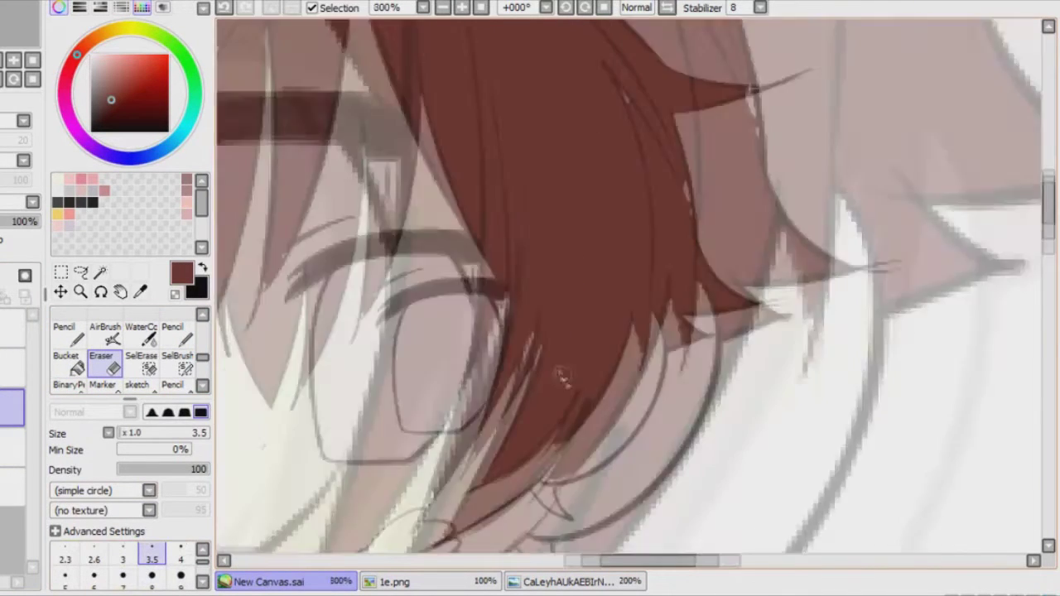
- Fill the narrow unpainted tips of the outer hair strands with the second pencil at size 1.5
{"action": "left_click", "coordinate": [172, 332]}
{"action": "scroll", "coordinate": [653, 218], "scroll_direction": "down", "scroll_amount": 3}
{"action": "scroll", "coordinate": [637, 203], "scroll_direction": "up", "scroll_amount": 4}
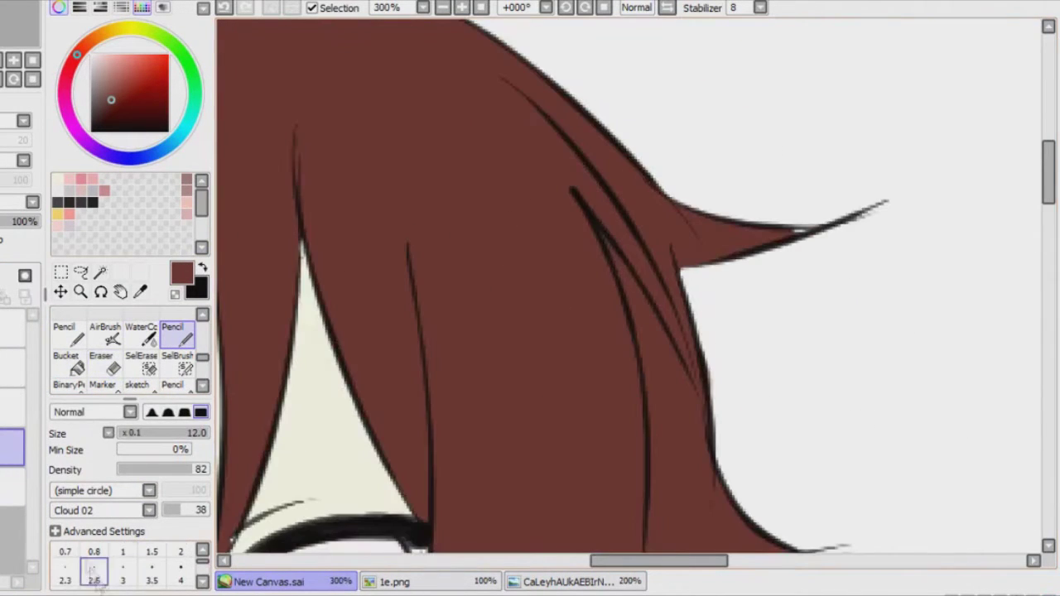
{"action": "left_click", "coordinate": [152, 554]}
{"action": "scroll", "coordinate": [637, 105], "scroll_direction": "up", "scroll_amount": 2}
{"action": "scroll", "coordinate": [638, 106], "scroll_direction": "down", "scroll_amount": 4}
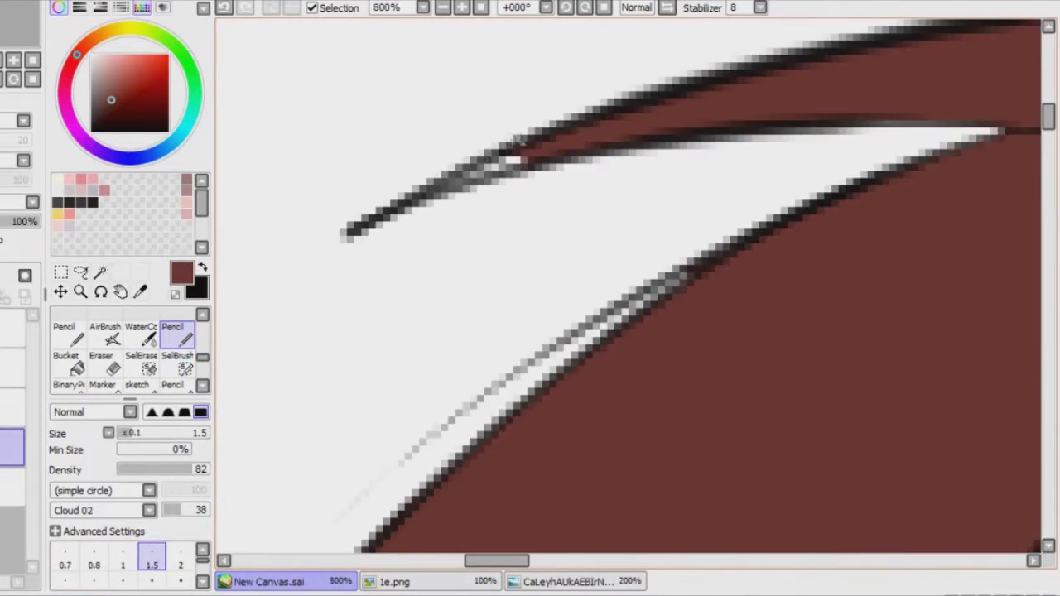
- Paint the remaining small gaps along the hair outlines with the second pencil at size 3.5
{"action": "scroll", "coordinate": [745, 289], "scroll_direction": "up", "scroll_amount": 3}
{"action": "key", "text": "bracketright"}
{"action": "key", "text": "bracketright"}
{"action": "key", "text": "bracketright"}
{"action": "key", "text": "bracketright"}
{"action": "key", "text": "bracketright"}
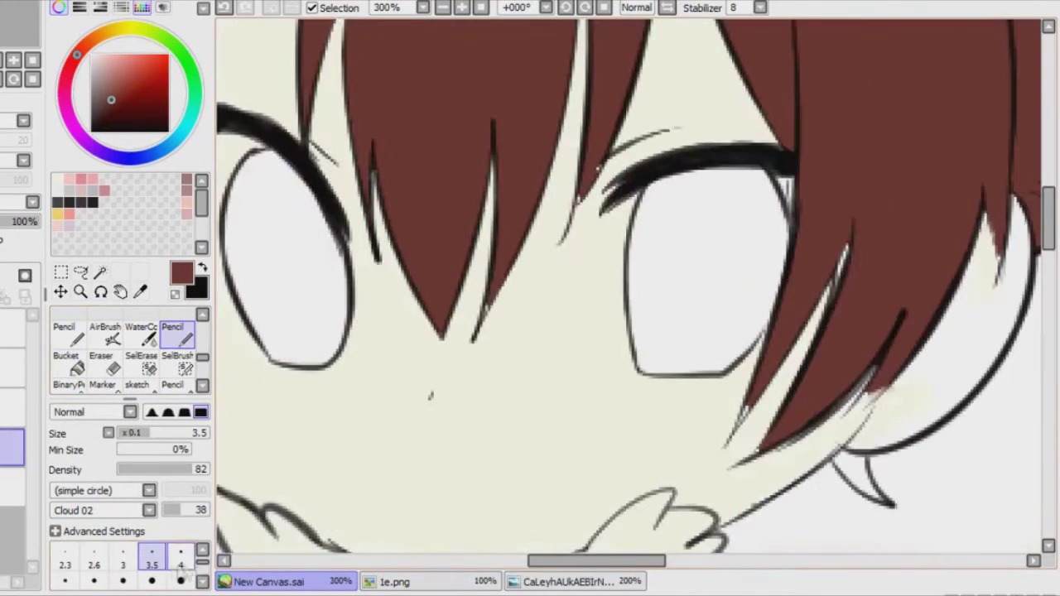
- Bucket-fill the hair tufts below the ears and cover the gaps in the right side locks with the pencil at size 40
{"action": "key", "text": "bracketright"}
{"action": "key", "text": "bracketright"}
{"action": "key", "text": "bracketright"}
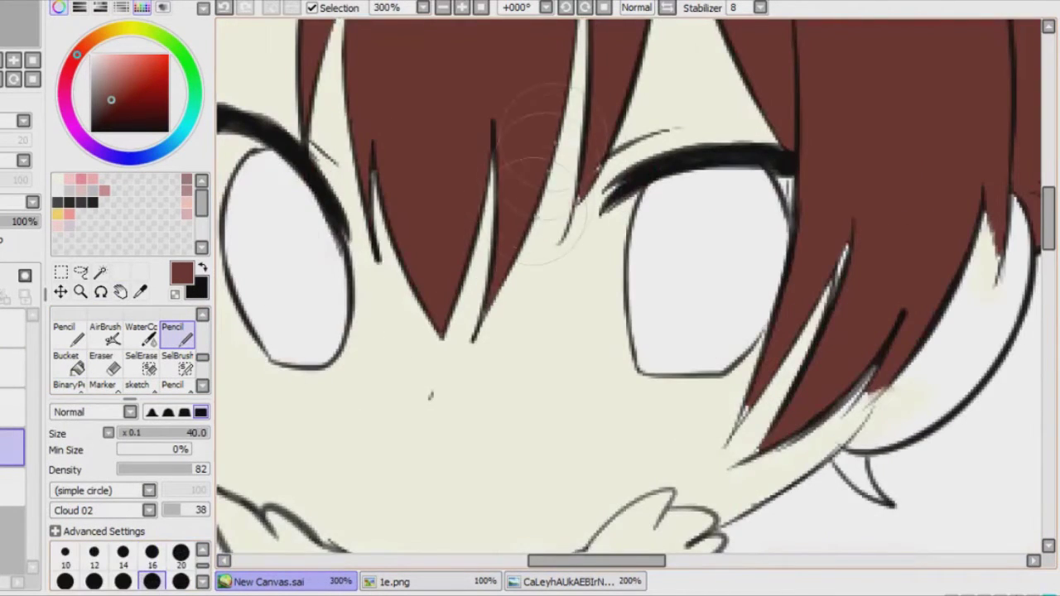
{"action": "scroll", "coordinate": [533, 107], "scroll_direction": "down", "scroll_amount": 1}
{"action": "left_click", "coordinate": [66, 362]}
{"action": "left_click", "coordinate": [172, 336]}
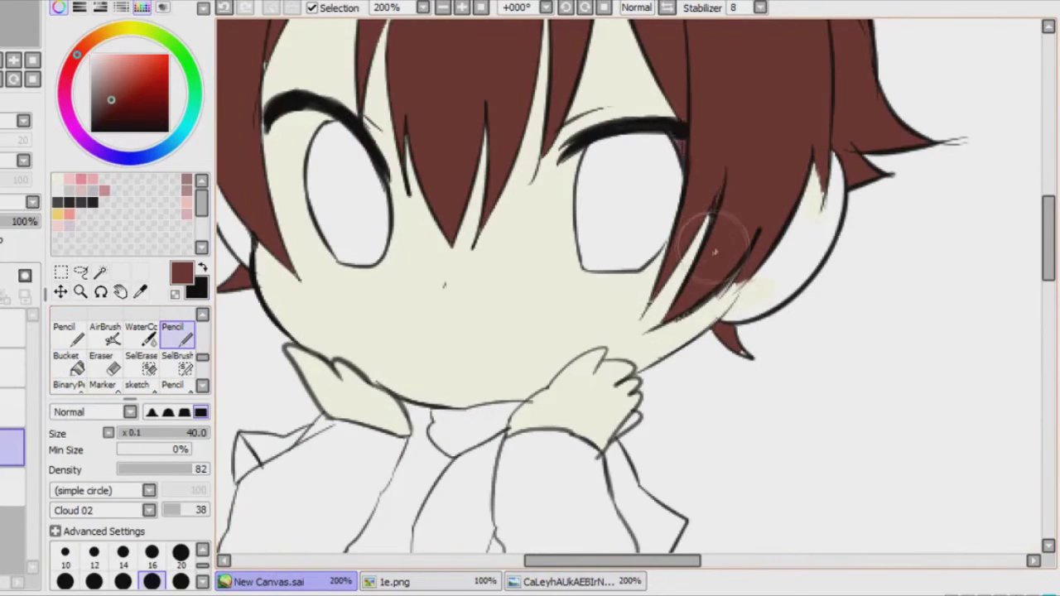
{"action": "scroll", "coordinate": [647, 159], "scroll_direction": "down", "scroll_amount": 1}
- Bucket-fill the sleeves, collar and lower legs dark blue and the baseball uniform off-white on the layers beneath the line art
{"action": "left_click", "coordinate": [67, 362]}
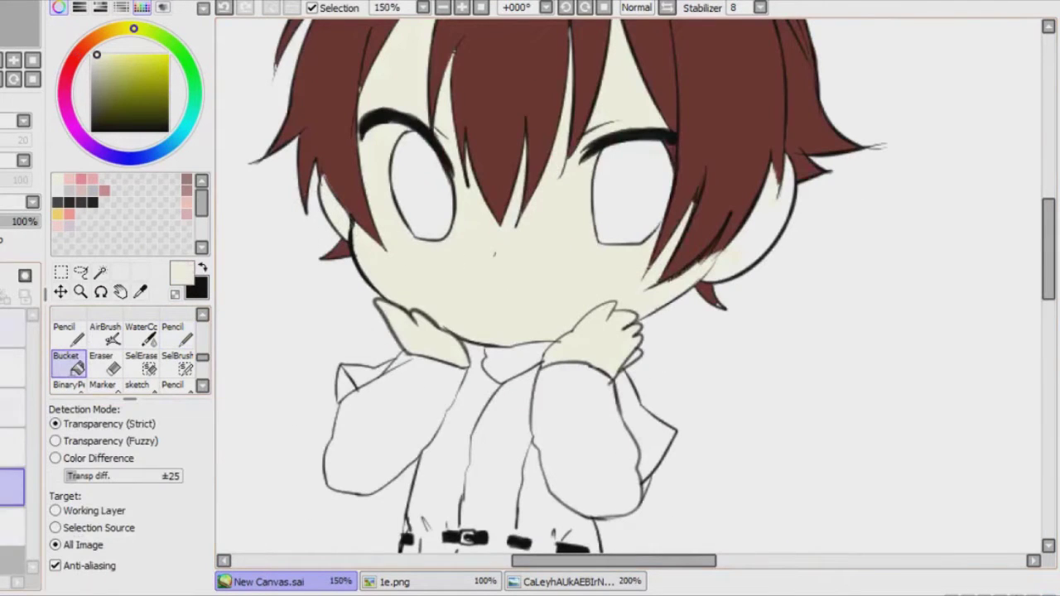
{"action": "left_click", "coordinate": [12, 487]}
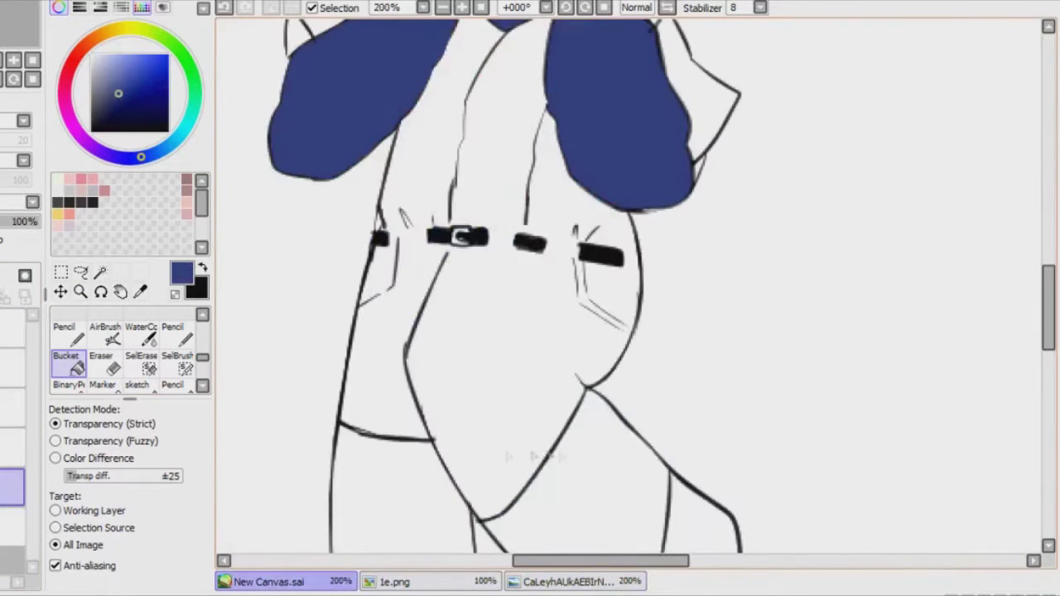
{"action": "left_click", "coordinate": [289, 582]}
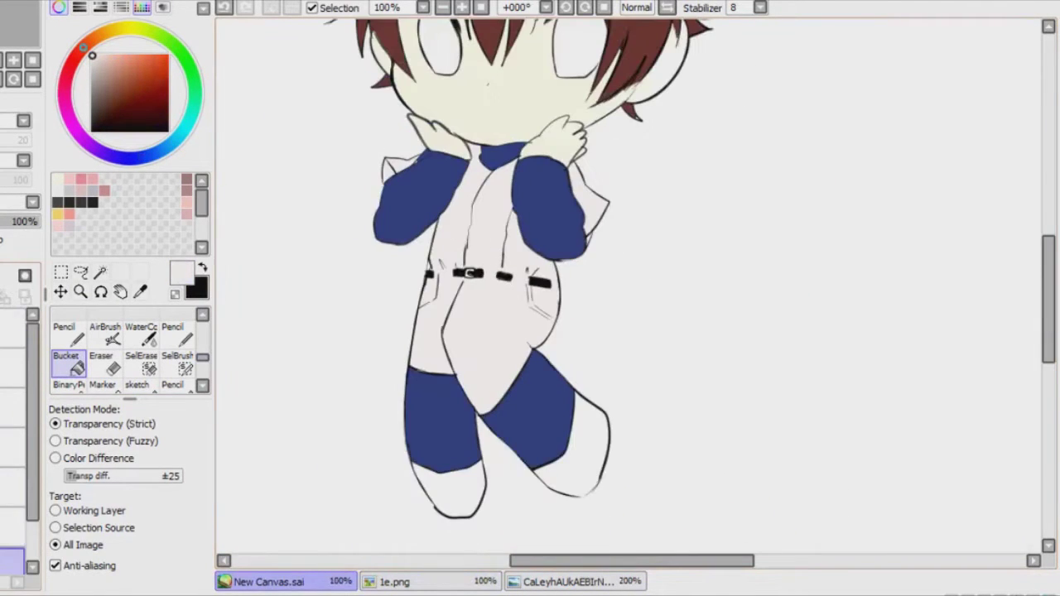
- Using colours from the 1e.png reference, fill the shoes near-black and both irises dusty red
{"action": "left_click", "coordinate": [389, 582]}
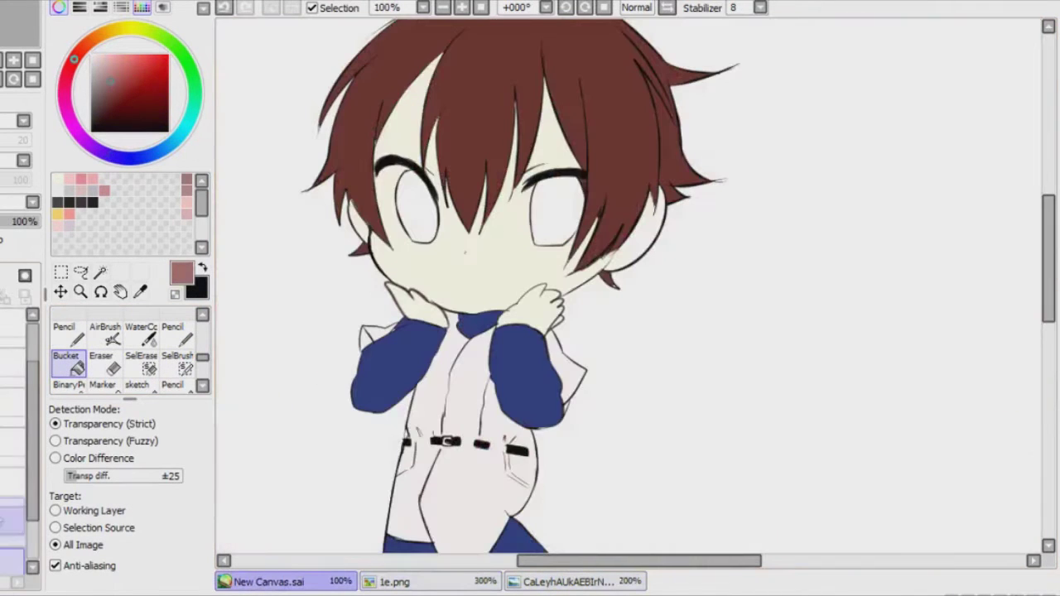
{"action": "left_click", "coordinate": [402, 242]}
{"action": "left_click", "coordinate": [558, 207]}
{"action": "scroll", "coordinate": [558, 207], "scroll_direction": "down", "scroll_amount": 1}
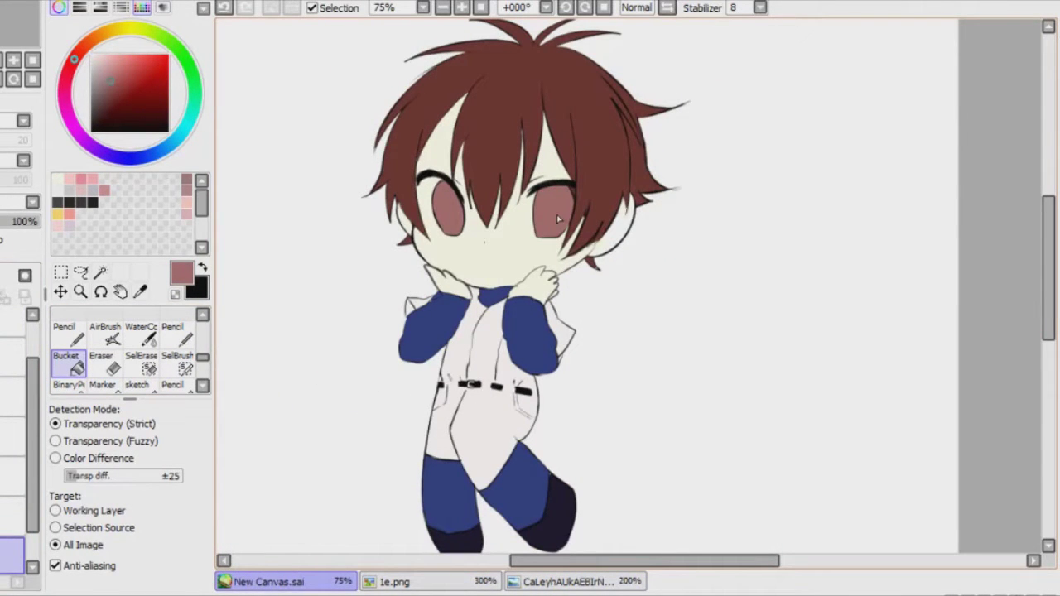
- Paint light pink shadows on the skin beneath the left and middle bangs with the second pencil at size 20
{"action": "left_click", "coordinate": [12, 358]}
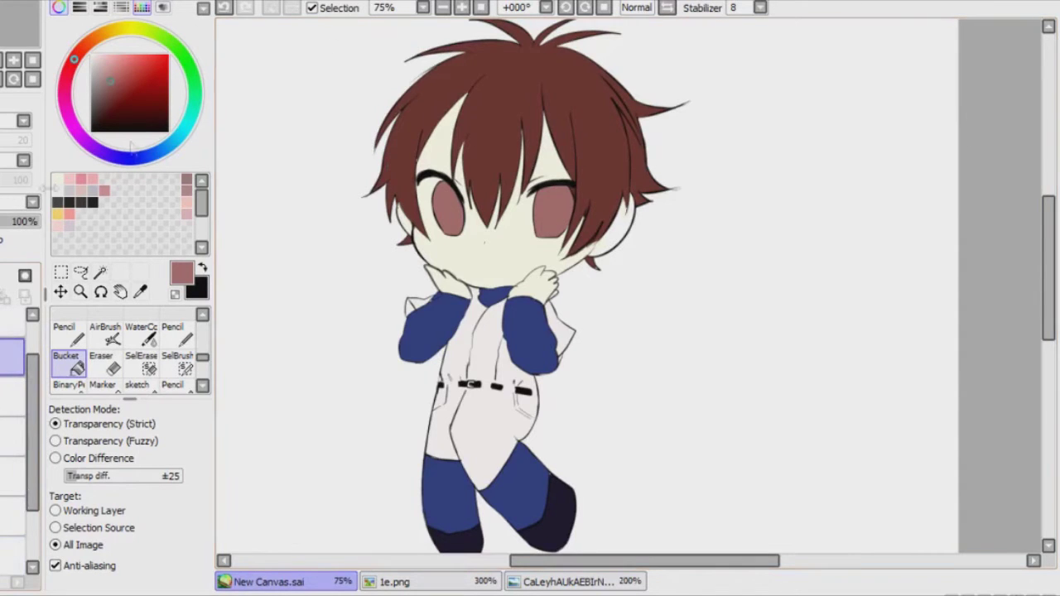
{"action": "scroll", "coordinate": [530, 248], "scroll_direction": "up", "scroll_amount": 2}
{"action": "scroll", "coordinate": [629, 290], "scroll_direction": "right", "scroll_amount": 2}
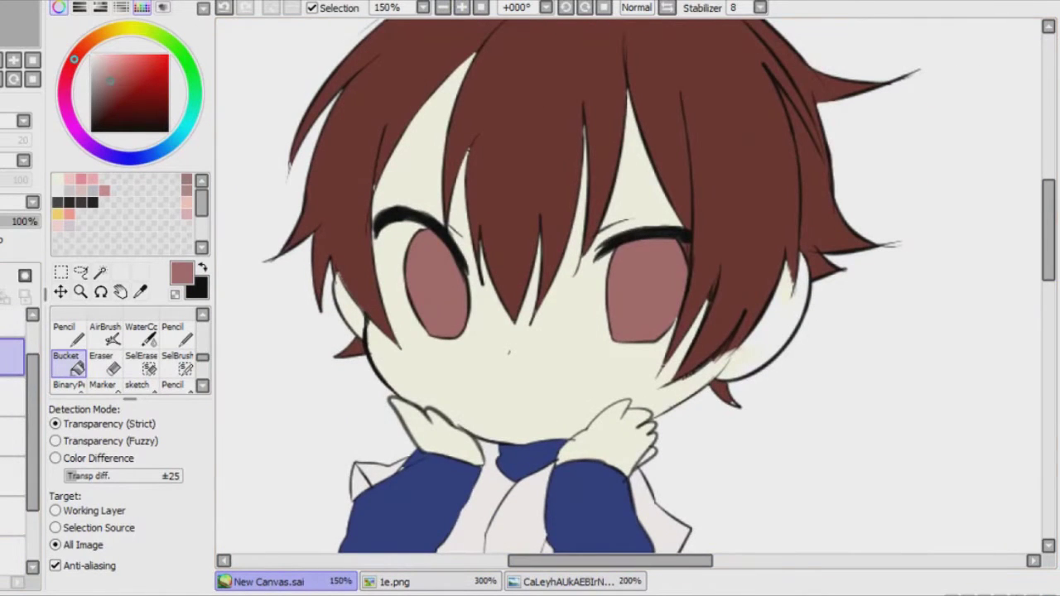
{"action": "left_click", "coordinate": [178, 333]}
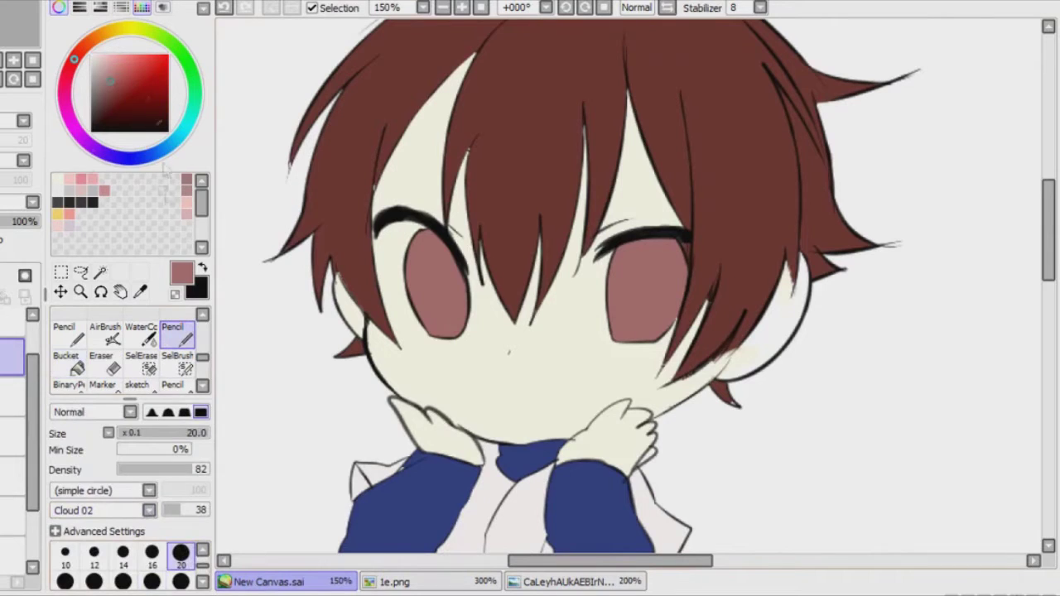
{"action": "left_click", "coordinate": [73, 179]}
{"action": "left_click_drag", "start_coordinate": [472, 57], "coordinate": [376, 195]}
{"action": "left_click_drag", "start_coordinate": [443, 91], "coordinate": [431, 211]}
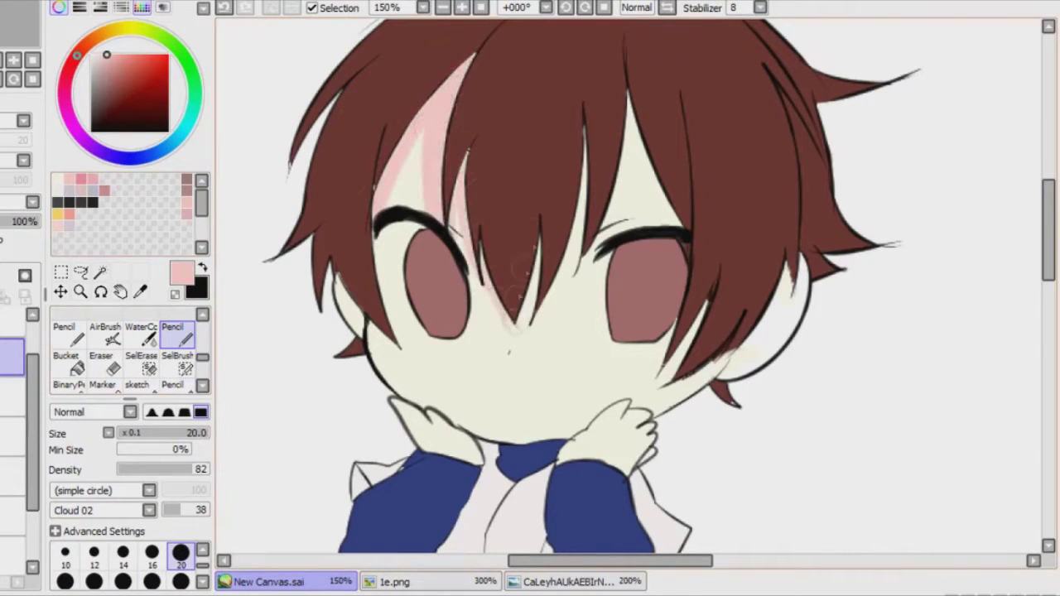
- Shade the left ear and the base of the left hand light pink with the pencil at size 40
{"action": "left_click", "coordinate": [151, 581]}
{"action": "left_click_drag", "start_coordinate": [352, 274], "coordinate": [352, 332]}
{"action": "left_click_drag", "start_coordinate": [410, 430], "coordinate": [446, 451]}
{"action": "scroll", "coordinate": [837, 211], "scroll_direction": "down", "scroll_amount": 2}
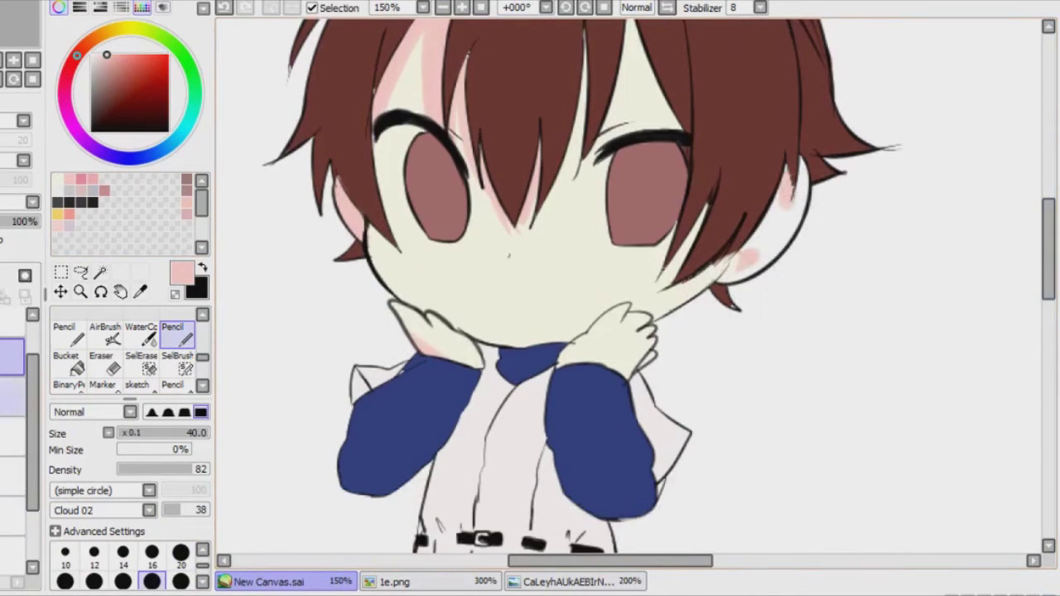
- Shade the right ear, jaw edge and right wrist light pink with the pencil at size 16 and soften with the WaterColor brush
{"action": "left_click", "coordinate": [473, 287], "text": "alt"}
{"action": "left_click", "coordinate": [151, 552]}
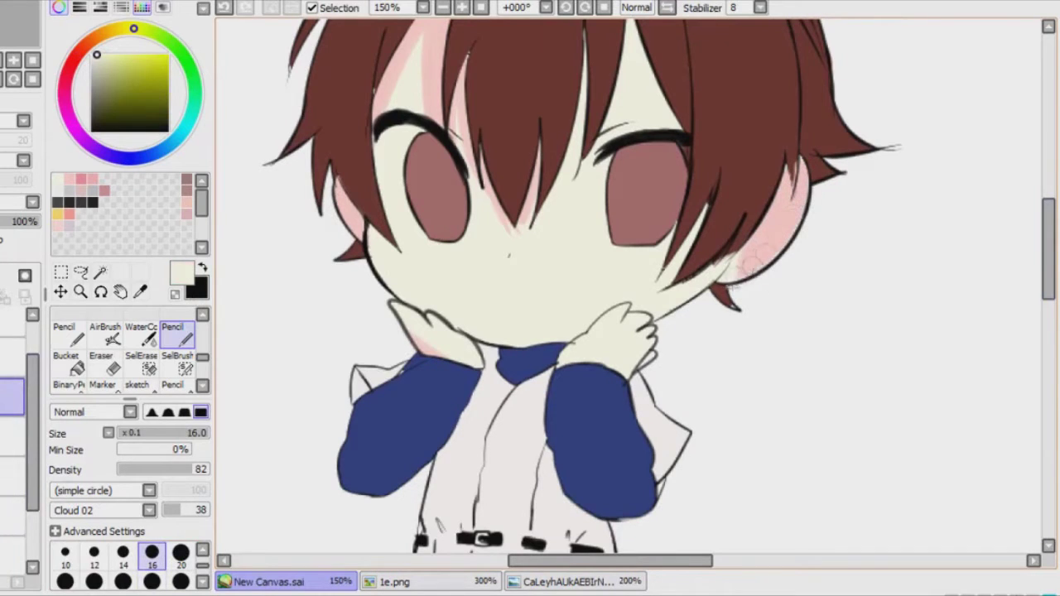
{"action": "left_click", "coordinate": [728, 264], "text": "alt"}
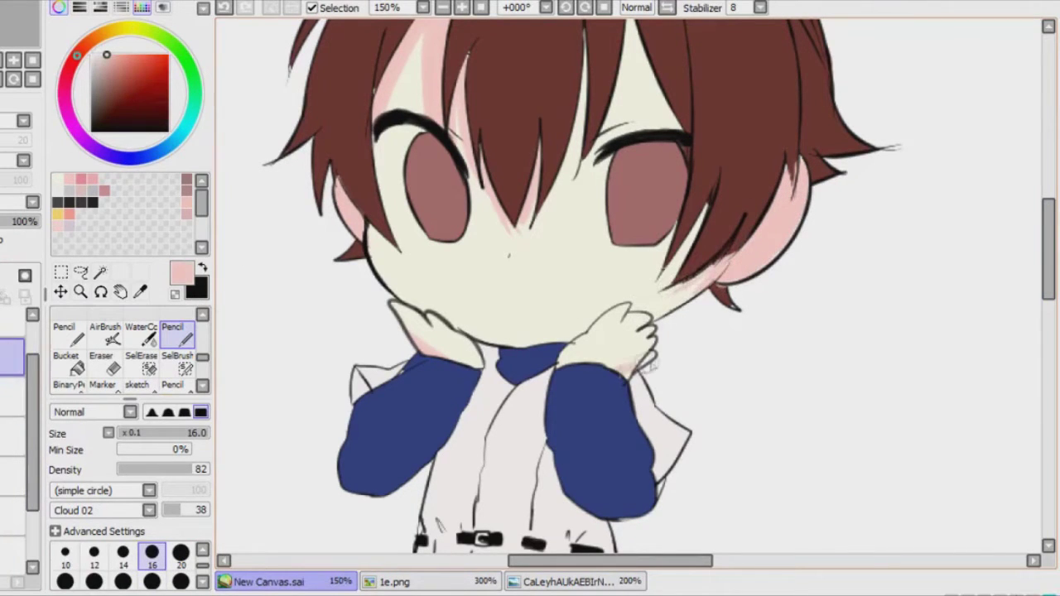
{"action": "key", "text": "c"}
{"action": "scroll", "coordinate": [1021, 214], "scroll_direction": "up", "scroll_amount": 3}
- Paint deeper pink shadows on the forehead beneath the right bangs with the pencil at size 16
{"action": "key", "text": "n"}
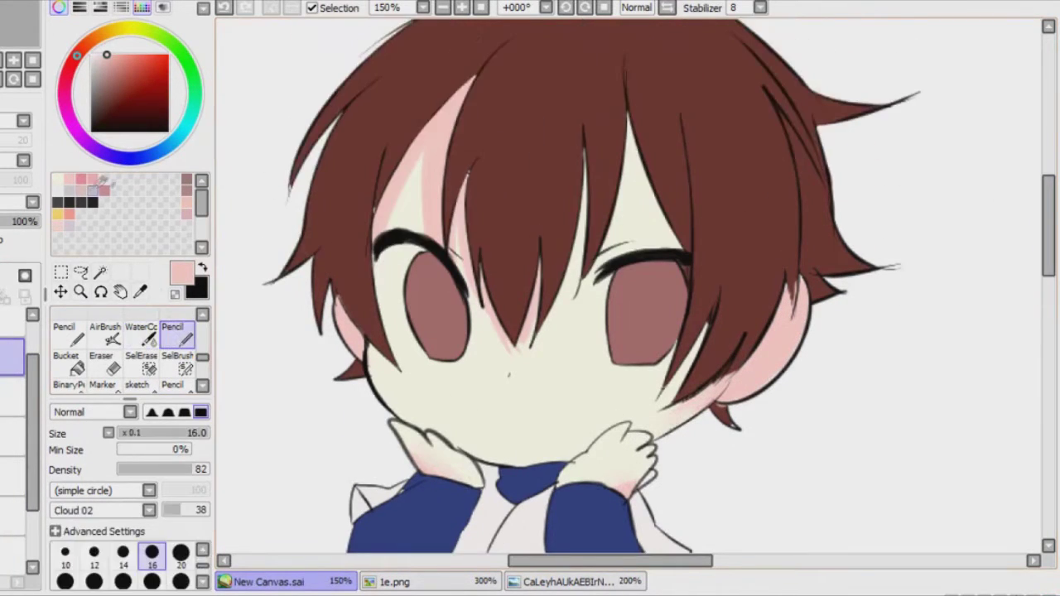
{"action": "left_click", "coordinate": [621, 207], "text": "alt"}
{"action": "left_click_drag", "start_coordinate": [629, 124], "coordinate": [612, 240]}
{"action": "mouse_move", "coordinate": [687, 248]}
{"action": "left_mouse_down"}
{"action": "mouse_move", "coordinate": [638, 157]}
{"action": "mouse_move", "coordinate": [565, 220]}
{"action": "left_mouse_up"}
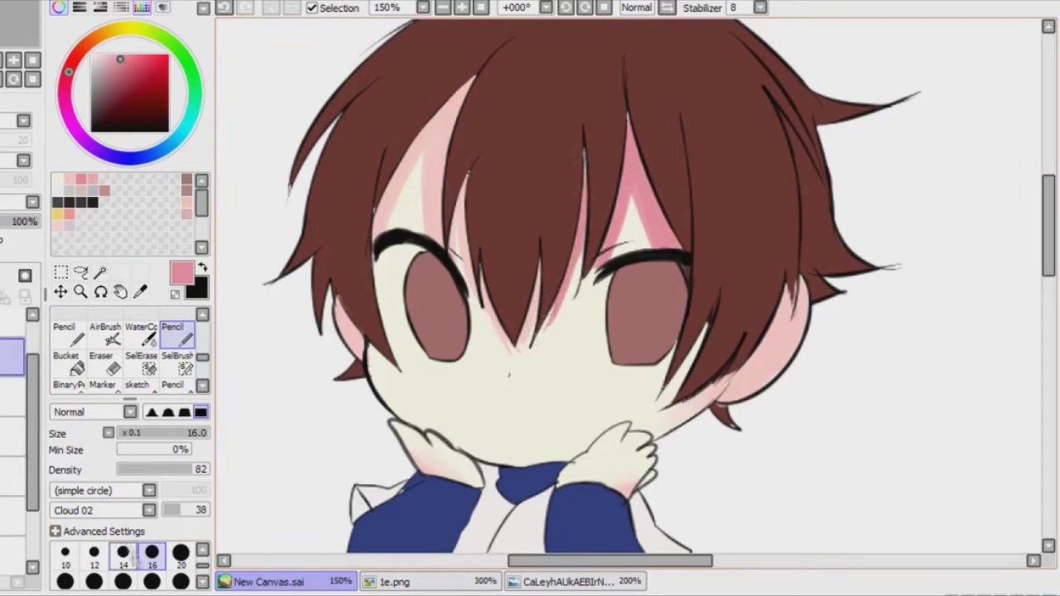
- Add deeper pink shadows inside the ears and blend them with the WaterColor brush
{"action": "left_click", "coordinate": [122, 580]}
{"action": "key", "text": "c"}
{"action": "left_click_drag", "start_coordinate": [774, 286], "coordinate": [750, 377]}
{"action": "key", "text": "c"}
{"action": "left_click_drag", "start_coordinate": [800, 313], "coordinate": [782, 348]}
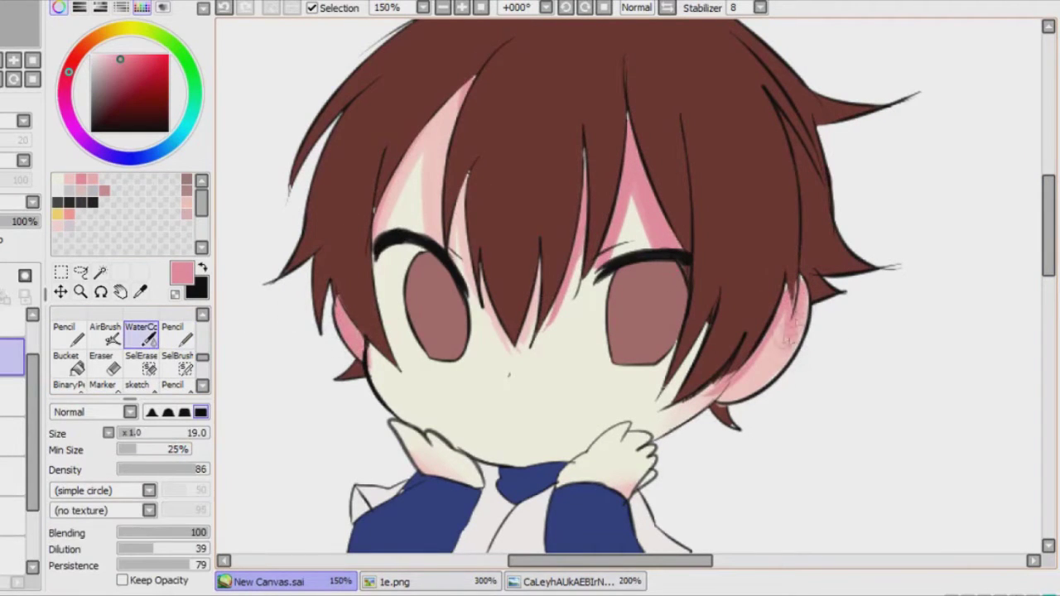
- Dab a light pink blush on the nose with the pencil at size 12 and soften it
{"action": "key", "text": "n"}
{"action": "left_click", "coordinate": [502, 371], "text": "alt"}
{"action": "left_click", "coordinate": [502, 370]}
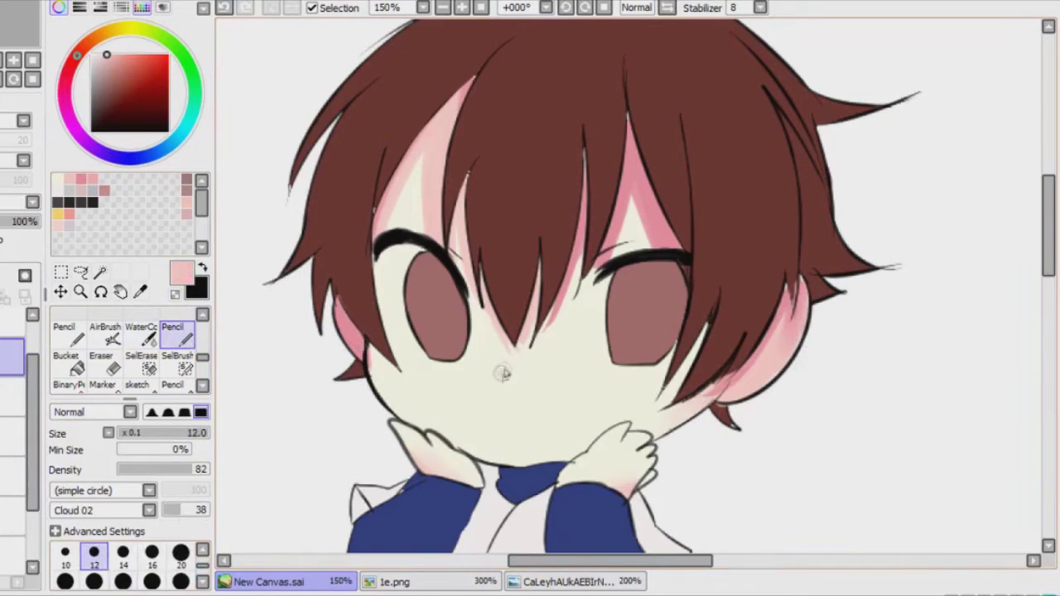
{"action": "key", "text": "c"}
- Recolour the hair a warmer brown and shade the left side locks dark plum with the pencil at size 50, density 95
{"action": "left_click", "coordinate": [142, 294]}
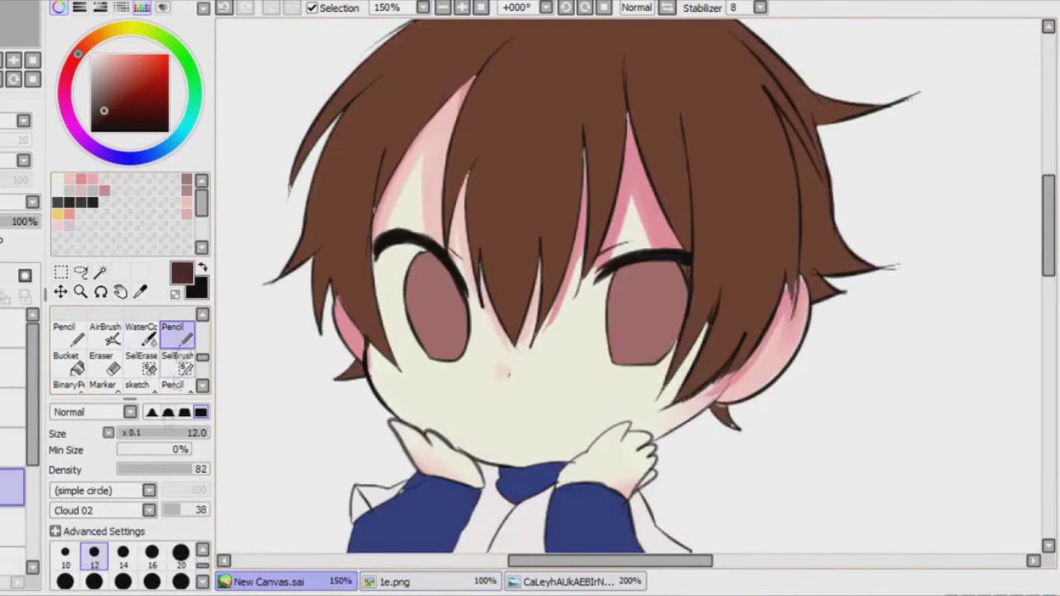
{"action": "left_click", "coordinate": [180, 581]}
{"action": "left_click", "coordinate": [64, 89]}
{"action": "left_click_drag", "start_coordinate": [157, 470], "coordinate": [207, 470]}
{"action": "left_click_drag", "start_coordinate": [347, 91], "coordinate": [331, 314]}
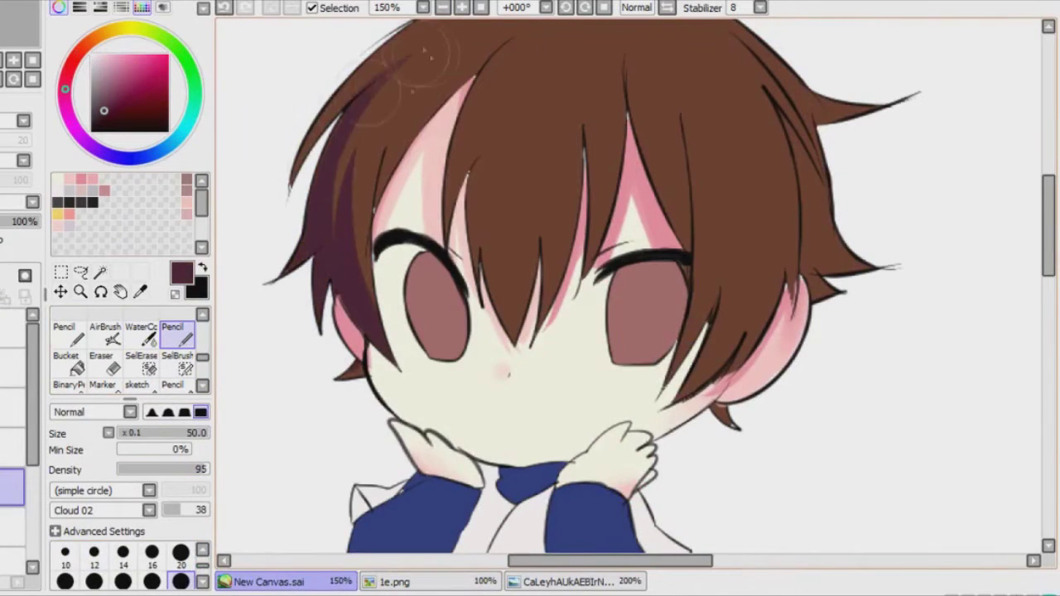
- Paint dark plum shadows along the bangs, right side locks and crown of the hair
{"action": "left_click_drag", "start_coordinate": [389, 50], "coordinate": [397, 182]}
{"action": "left_click_drag", "start_coordinate": [497, 42], "coordinate": [463, 240]}
{"action": "left_click_drag", "start_coordinate": [750, 273], "coordinate": [675, 402]}
{"action": "left_click_drag", "start_coordinate": [778, 189], "coordinate": [710, 377]}
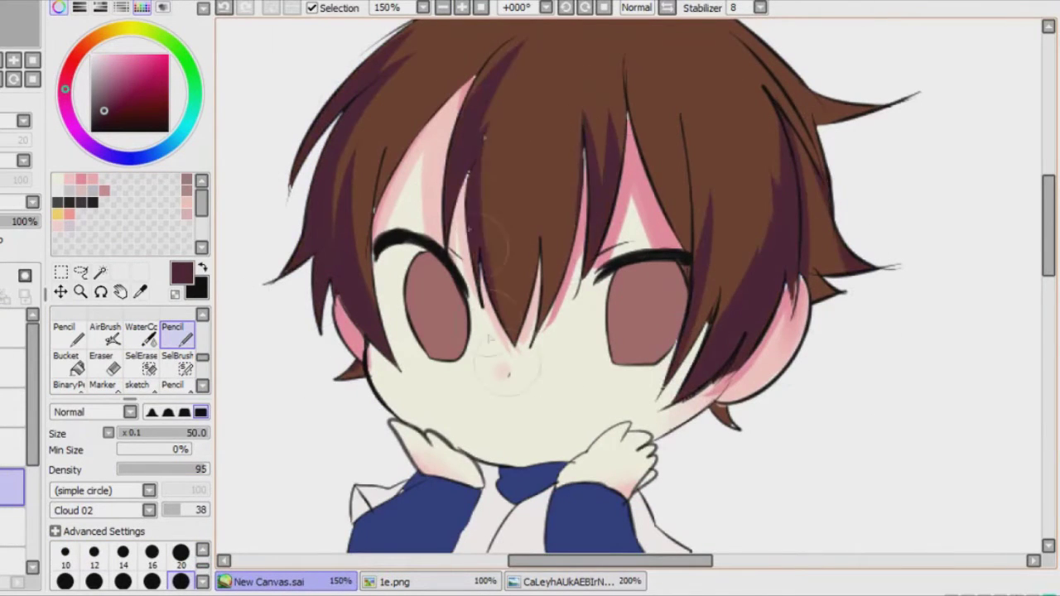
{"action": "scroll", "coordinate": [554, 240], "scroll_direction": "up", "scroll_amount": 3}
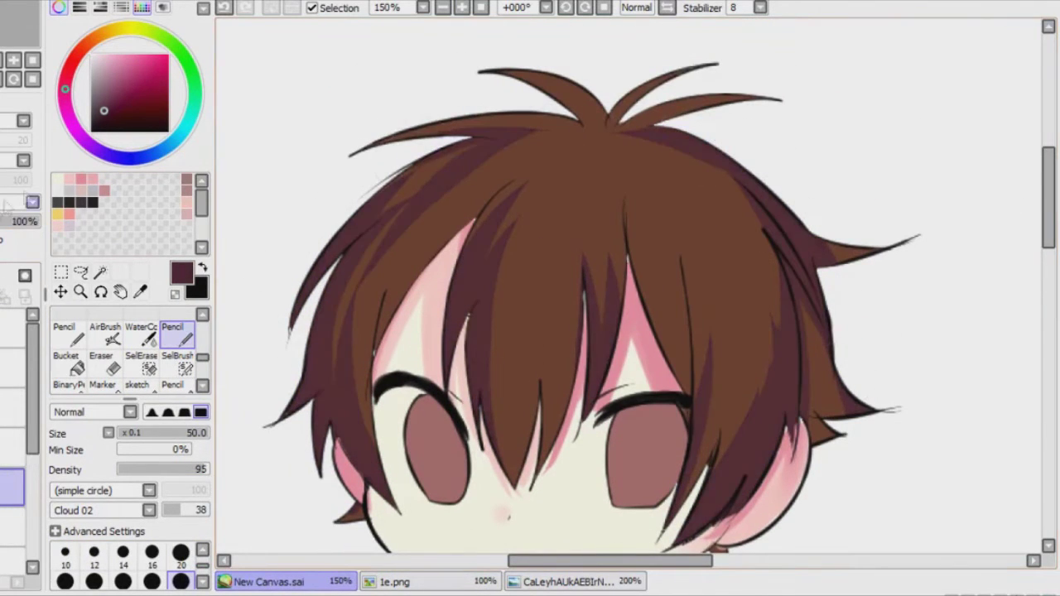
- Paint pale highlights on the left side lock and central bangs, adjusting the highlight layer's opacity
{"action": "left_click_drag", "start_coordinate": [364, 235], "coordinate": [385, 505]}
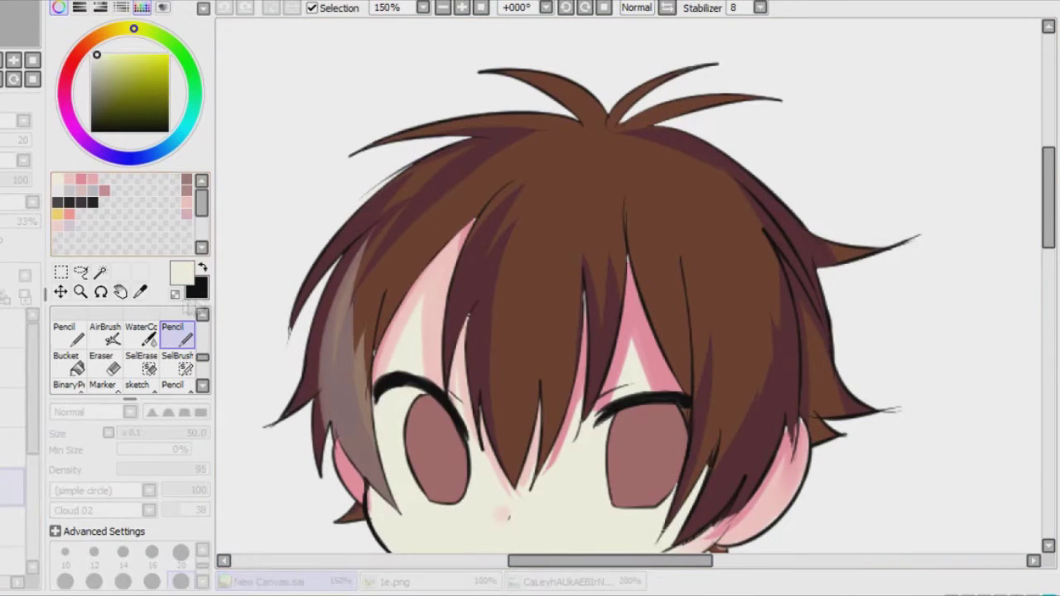
{"action": "left_click_drag", "start_coordinate": [33, 221], "coordinate": [22, 221]}
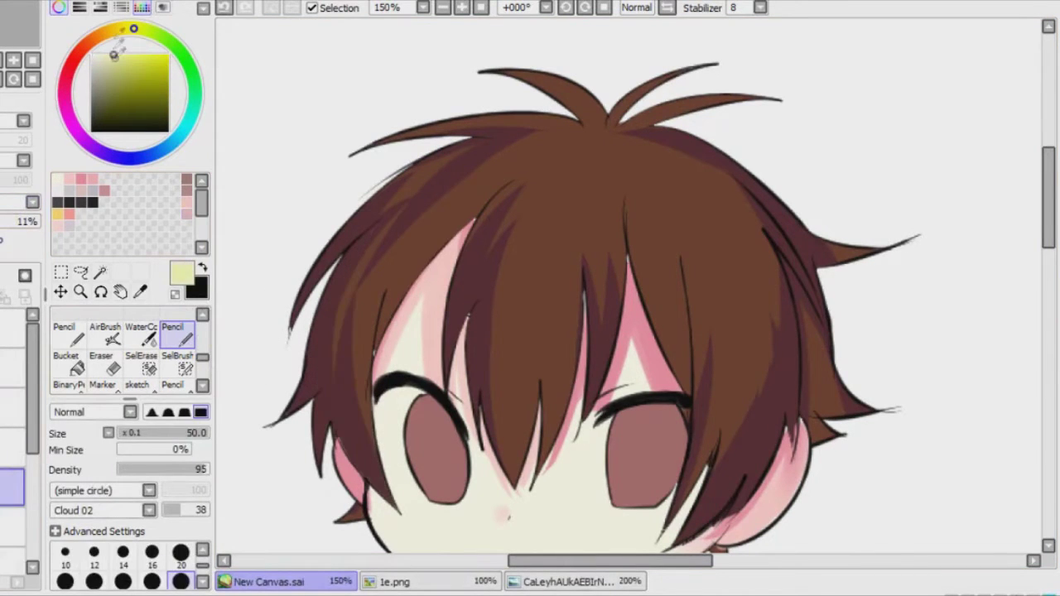
{"action": "left_click", "coordinate": [180, 553]}
{"action": "scroll", "coordinate": [1014, 175], "scroll_direction": "down", "scroll_amount": 3}
{"action": "left_click_drag", "start_coordinate": [523, 236], "coordinate": [501, 394]}
{"action": "left_click_drag", "start_coordinate": [576, 145], "coordinate": [539, 371]}
{"action": "left_click_drag", "start_coordinate": [22, 221], "coordinate": [36, 221]}
- Add tan highlights to the left locks, right side locks and right hair tips, consulting the 1e.png reference
{"action": "left_click_drag", "start_coordinate": [389, 291], "coordinate": [343, 414]}
{"action": "left_click_drag", "start_coordinate": [414, 142], "coordinate": [361, 418]}
{"action": "left_click_drag", "start_coordinate": [719, 331], "coordinate": [668, 438]}
{"action": "left_click_drag", "start_coordinate": [720, 256], "coordinate": [667, 441]}
{"action": "left_click", "coordinate": [394, 581]}
{"action": "left_click", "coordinate": [268, 582]}
{"action": "left_click_drag", "start_coordinate": [829, 272], "coordinate": [813, 360]}
{"action": "left_click_drag", "start_coordinate": [820, 253], "coordinate": [801, 361]}
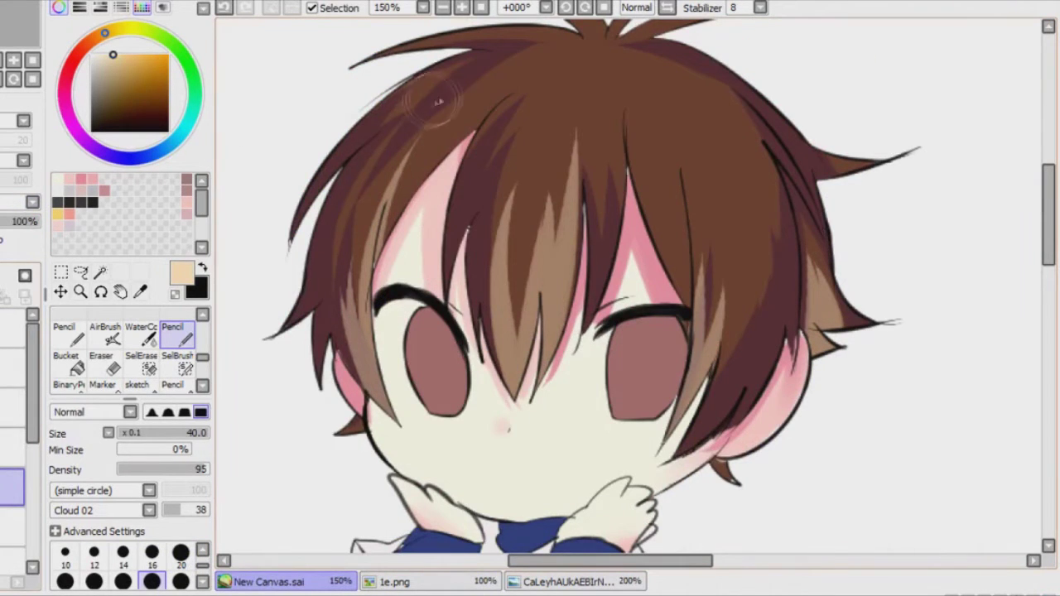
- Paint plum shadows over the right side of the hair and the left bangs with the pencil at size 40, then blend them
{"action": "left_click", "coordinate": [485, 119], "text": "alt"}
{"action": "left_click_drag", "start_coordinate": [678, 124], "coordinate": [658, 281]}
{"action": "mouse_move", "coordinate": [687, 103]}
{"action": "left_mouse_down"}
{"action": "mouse_move", "coordinate": [749, 273]}
{"action": "mouse_move", "coordinate": [778, 231]}
{"action": "mouse_move", "coordinate": [774, 178]}
{"action": "left_mouse_up"}
{"action": "left_click_drag", "start_coordinate": [442, 133], "coordinate": [404, 232]}
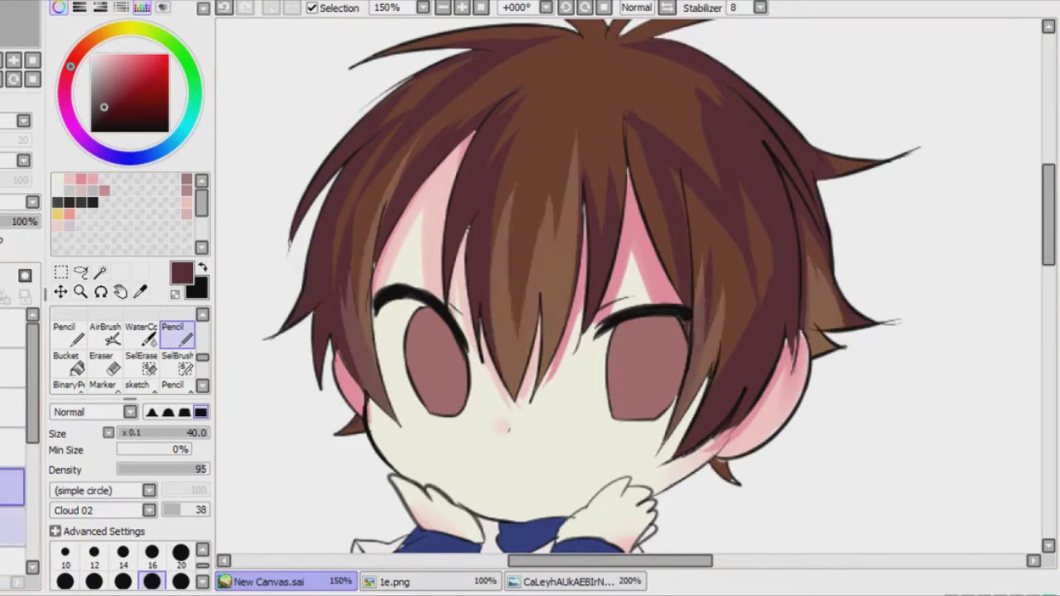
{"action": "key", "text": "c"}
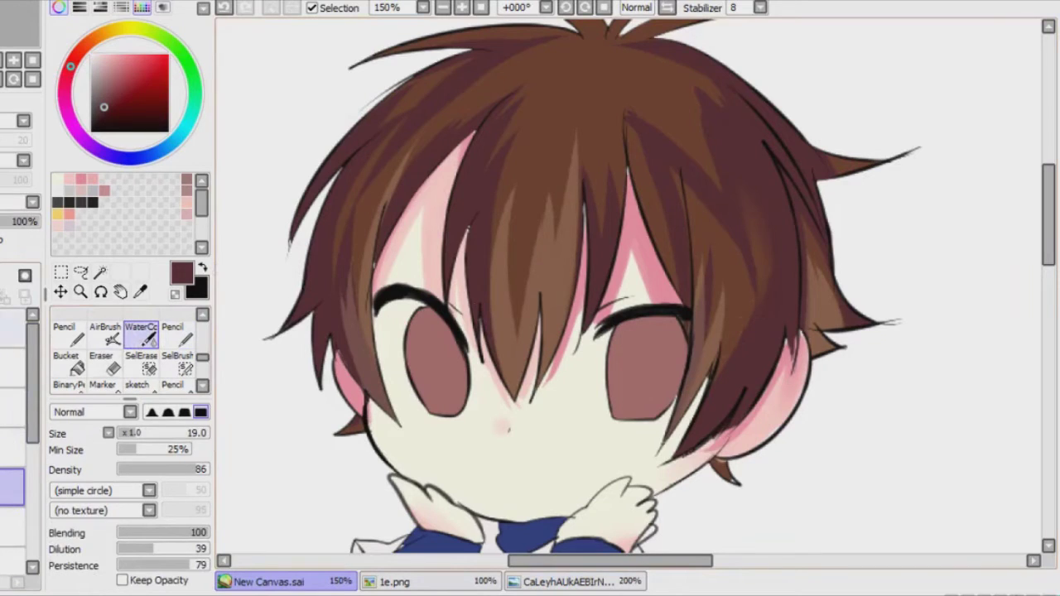
- Draw fine darker strands along the left side locks with the pencil at size 16
{"action": "key", "text": "n"}
{"action": "left_click_drag", "start_coordinate": [364, 158], "coordinate": [298, 319]}
{"action": "mouse_move", "coordinate": [414, 91]}
{"action": "left_mouse_down"}
{"action": "mouse_move", "coordinate": [315, 248]}
{"action": "mouse_move", "coordinate": [315, 191]}
{"action": "left_mouse_up"}
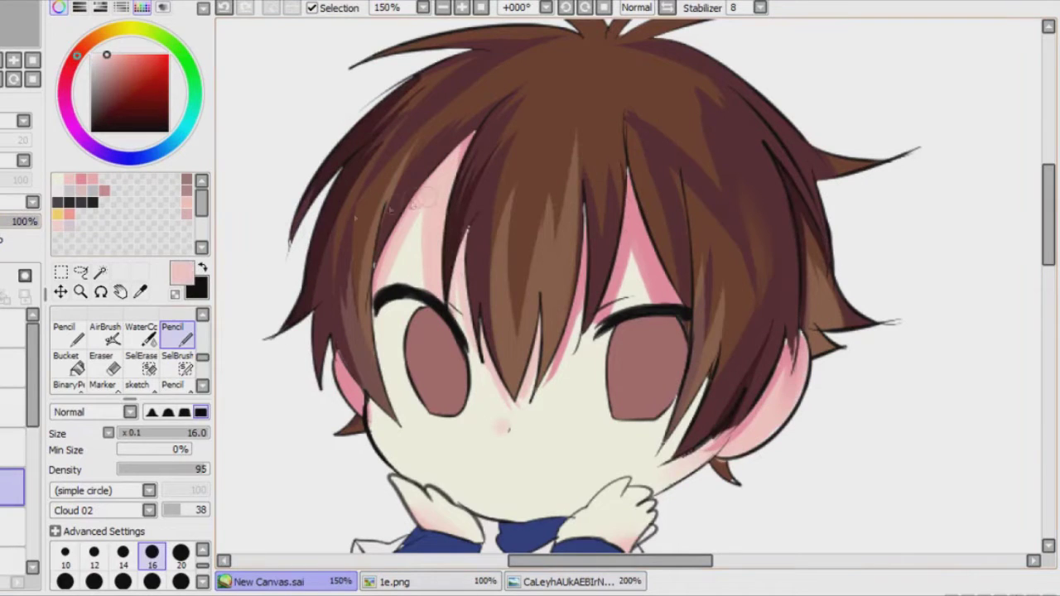
- Airbrush a soft pink glow over the lower hair at size 500 and adjust the layer's opacity
{"action": "key", "text": "v"}
{"action": "left_click", "coordinate": [12, 405]}
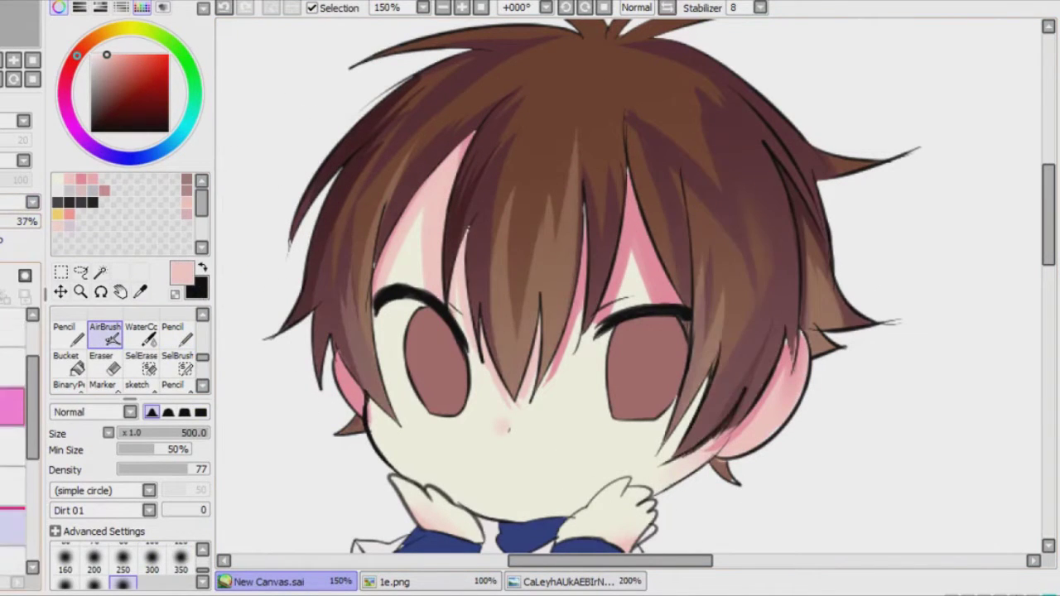
{"action": "left_click", "coordinate": [12, 455]}
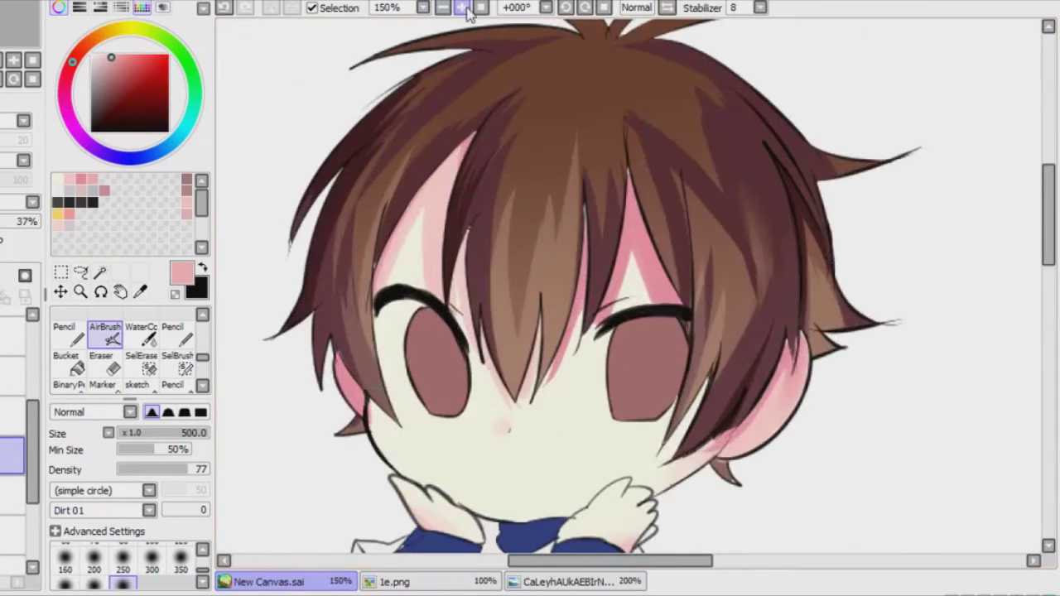
{"action": "left_click_drag", "start_coordinate": [25, 221], "coordinate": [11, 221]}
- Shade the left blue sleeve with dark maroon using the pencil and blend the edges
{"action": "left_click_drag", "start_coordinate": [35, 420], "coordinate": [34, 474]}
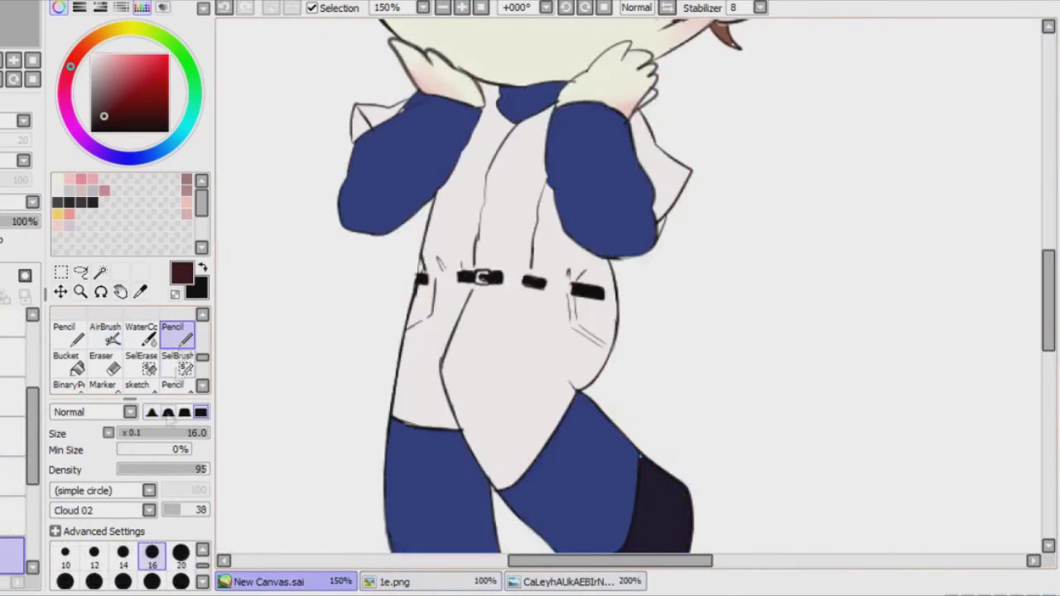
{"action": "mouse_move", "coordinate": [388, 230]}
{"action": "left_mouse_down"}
{"action": "mouse_move", "coordinate": [456, 124]}
{"action": "mouse_move", "coordinate": [364, 224]}
{"action": "mouse_move", "coordinate": [398, 249]}
{"action": "mouse_move", "coordinate": [377, 140]}
{"action": "left_mouse_up"}
{"action": "key", "text": "c"}
{"action": "key", "text": "n"}
- Paint dark maroon shadows on the upper part of both blue leggings and on the collar, and blend them
{"action": "left_click_drag", "start_coordinate": [438, 438], "coordinate": [504, 421]}
{"action": "left_click_drag", "start_coordinate": [563, 406], "coordinate": [613, 497]}
{"action": "mouse_move", "coordinate": [579, 430]}
{"action": "left_mouse_down"}
{"action": "mouse_move", "coordinate": [571, 472]}
{"action": "mouse_move", "coordinate": [592, 445]}
{"action": "left_mouse_up"}
{"action": "key", "text": "c"}
{"action": "key", "text": "n"}
{"action": "left_click_drag", "start_coordinate": [509, 91], "coordinate": [559, 108]}
{"action": "key", "text": "c"}
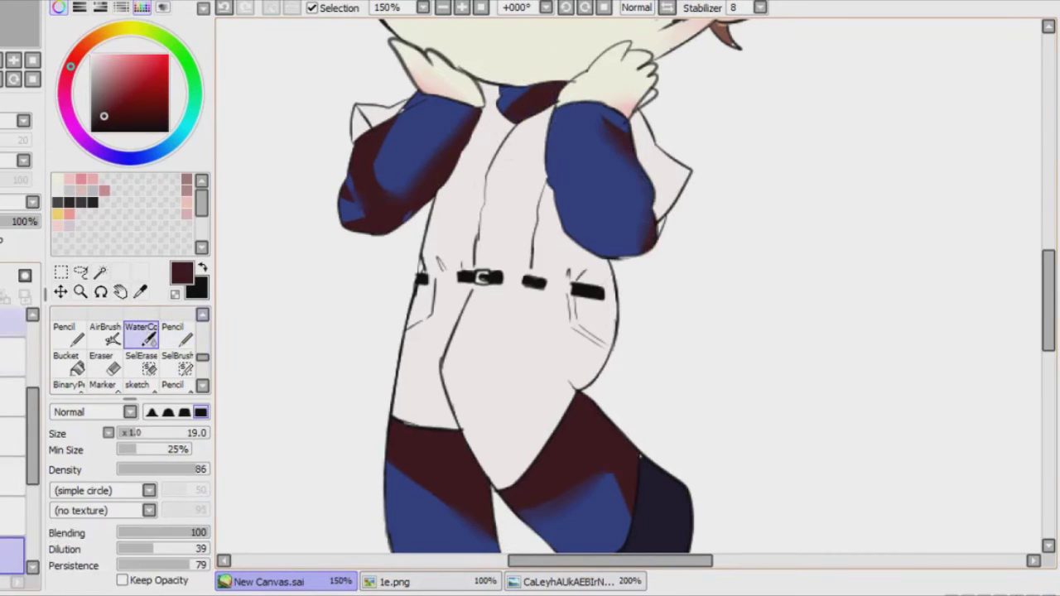
- Paint pale peach light along the upper edges of both blue sleeves and soften it with the WaterColor brush
{"action": "key", "text": "n"}
{"action": "left_click", "coordinate": [70, 178]}
{"action": "left_click_drag", "start_coordinate": [476, 95], "coordinate": [360, 137]}
{"action": "left_click_drag", "start_coordinate": [554, 108], "coordinate": [571, 170]}
{"action": "key", "text": "c"}
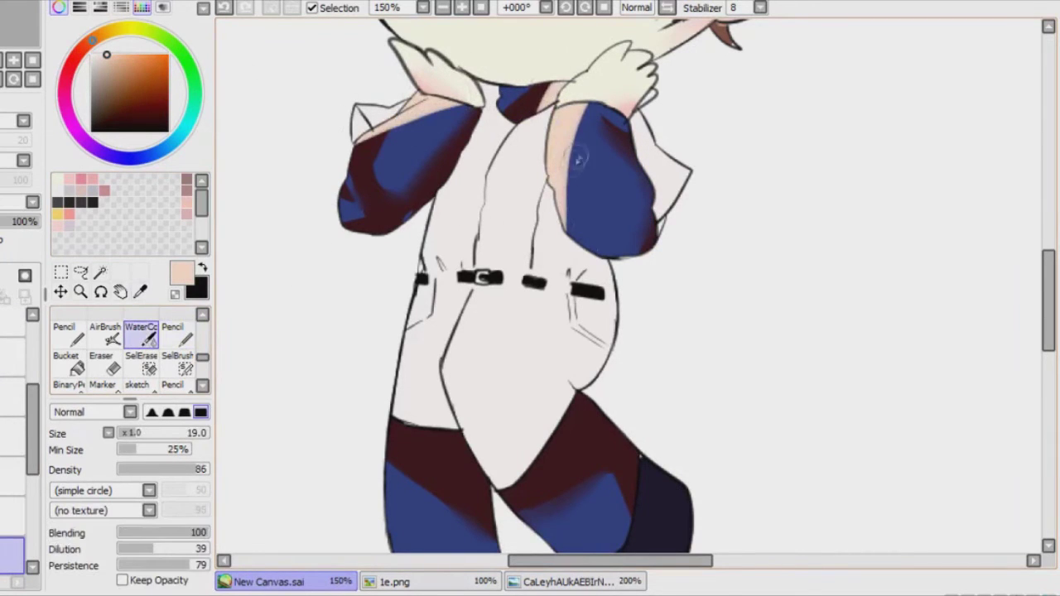
- Add pale peach light to the outer edge of the left legging and the lower right legging, and blend it
{"action": "key", "text": "n"}
{"action": "left_click_drag", "start_coordinate": [405, 439], "coordinate": [389, 547]}
{"action": "scroll", "coordinate": [970, 237], "scroll_direction": "down", "scroll_amount": 3}
{"action": "left_click_drag", "start_coordinate": [563, 331], "coordinate": [592, 339]}
{"action": "key", "text": "c"}
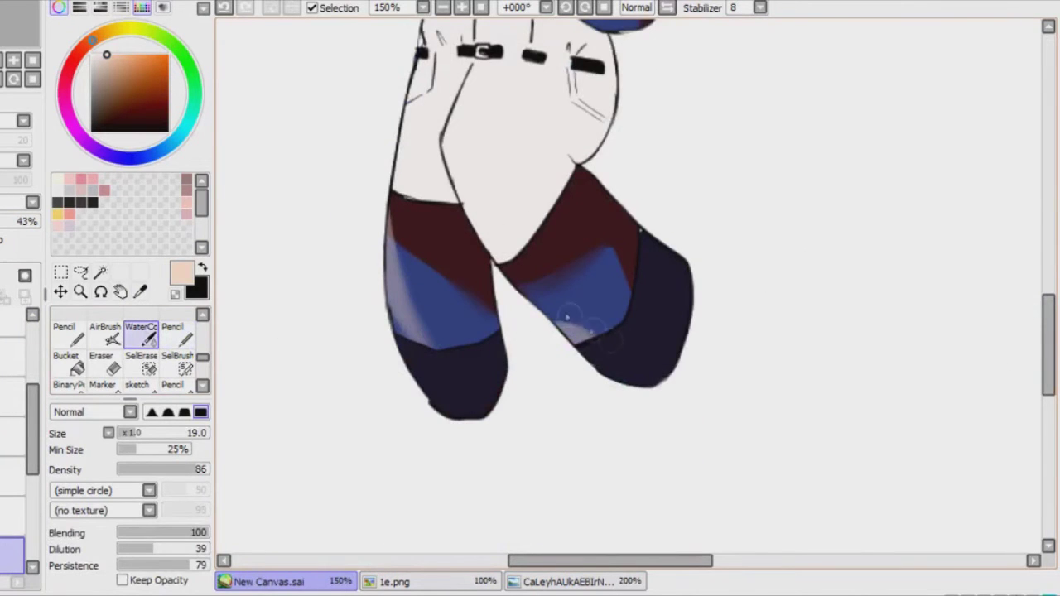
{"action": "scroll", "coordinate": [567, 316], "scroll_direction": "up", "scroll_amount": 8}
- Sample the gold of the sock stripe in 1e.png and paint a gold stripe across both leggings
{"action": "key", "text": "n"}
{"action": "left_click", "coordinate": [394, 582]}
{"action": "left_click", "coordinate": [579, 501], "text": "alt"}
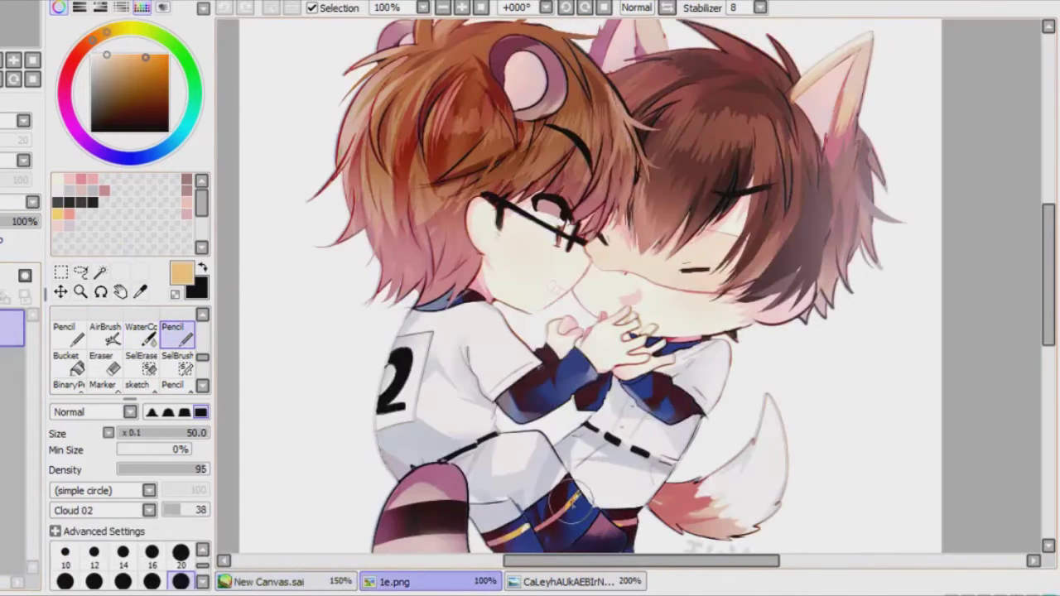
{"action": "left_click", "coordinate": [571, 501], "text": "alt"}
{"action": "left_click", "coordinate": [268, 582]}
{"action": "scroll", "coordinate": [580, 332], "scroll_direction": "down", "scroll_amount": 5}
{"action": "left_click_drag", "start_coordinate": [456, 307], "coordinate": [587, 220]}
- Recolour the shaded parts of both legging stripes pink with the pencil at size 20, using colours sampled from 1e.png
{"action": "left_click", "coordinate": [394, 581]}
{"action": "left_click", "coordinate": [180, 553]}
{"action": "left_click", "coordinate": [556, 515], "text": "alt"}
{"action": "left_click", "coordinate": [557, 515], "text": "alt"}
{"action": "left_click", "coordinate": [268, 581]}
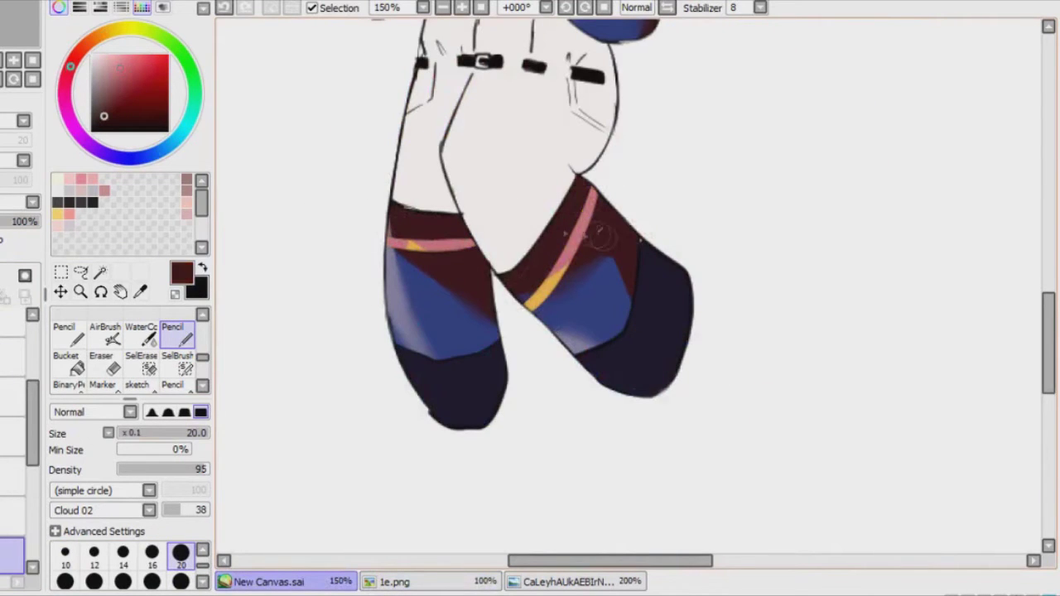
{"action": "key", "text": "c"}
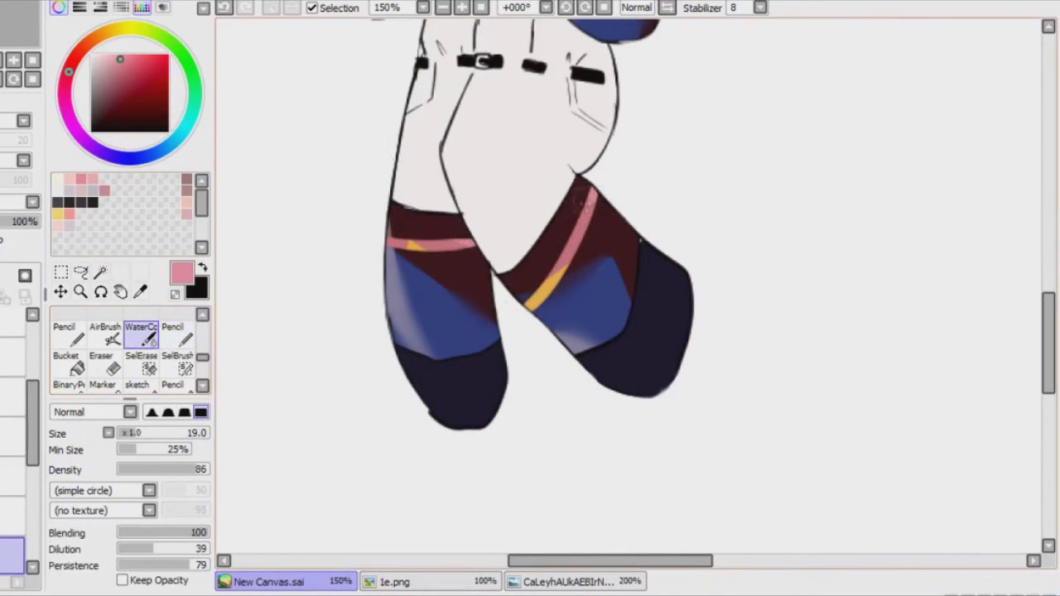
- Shade the white uniform's torso, hips and left leg with a blue-grey sampled from 1e.png, using the pencil at size 40
{"action": "scroll", "coordinate": [981, 282], "scroll_direction": "up", "scroll_amount": 3}
{"action": "left_click", "coordinate": [394, 581]}
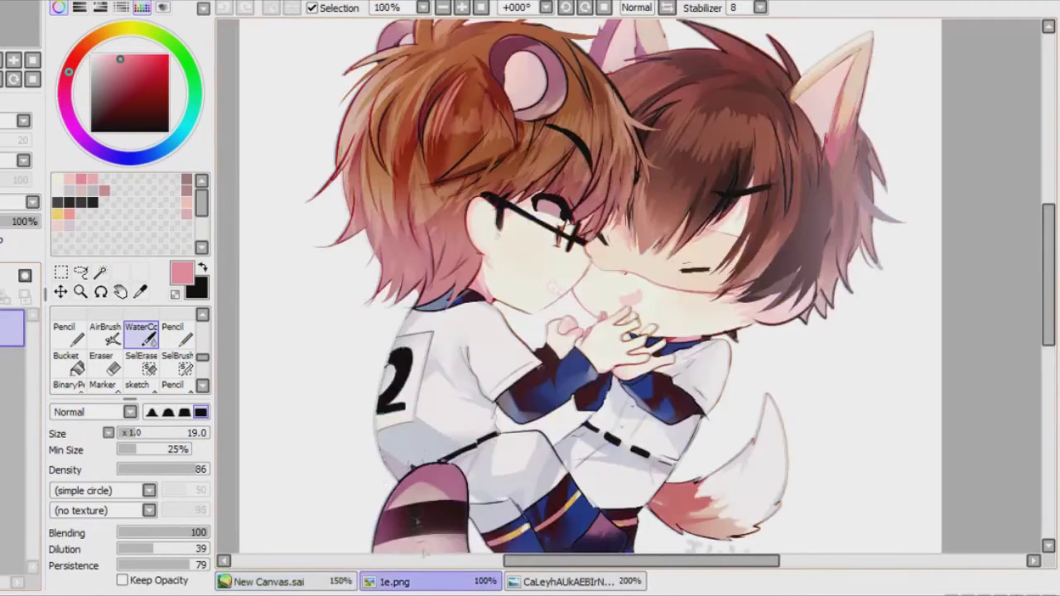
{"action": "left_click", "coordinate": [331, 463], "text": "alt"}
{"action": "left_click", "coordinate": [268, 581]}
{"action": "left_click", "coordinate": [172, 333]}
{"action": "left_click_drag", "start_coordinate": [430, 219], "coordinate": [529, 224]}
{"action": "mouse_move", "coordinate": [609, 236]}
{"action": "left_mouse_down"}
{"action": "mouse_move", "coordinate": [393, 215]}
{"action": "mouse_move", "coordinate": [488, 116]}
{"action": "mouse_move", "coordinate": [377, 87]}
{"action": "mouse_move", "coordinate": [592, 332]}
{"action": "mouse_move", "coordinate": [406, 356]}
{"action": "mouse_move", "coordinate": [435, 339]}
{"action": "left_mouse_up"}
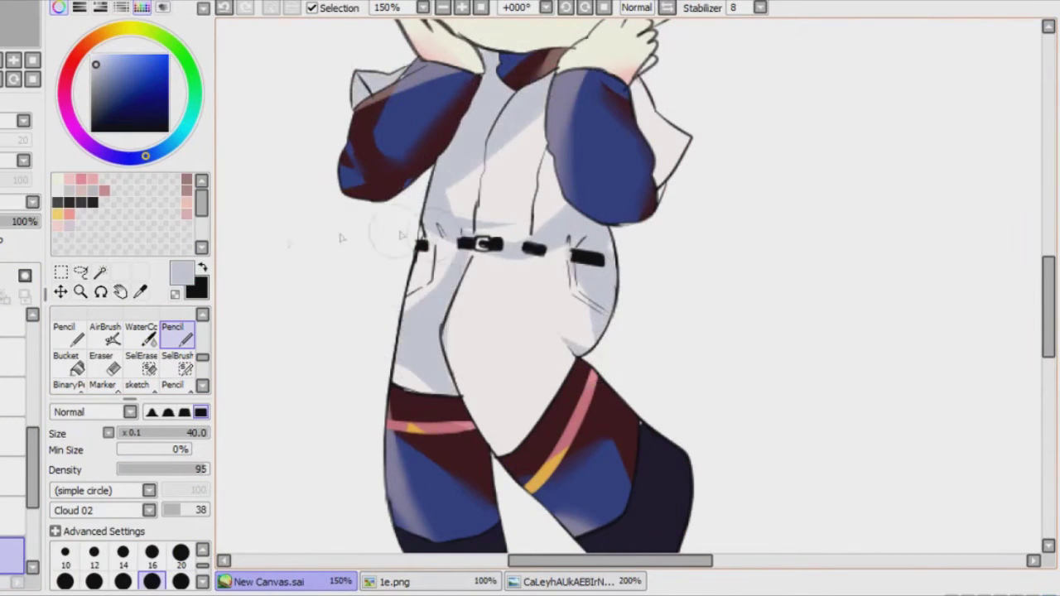
{"action": "key", "text": "c"}
- Add pale mauve shading to the uniform's sleeves, hips and chest with a colour sampled from 1e.png, blending where needed
{"action": "key", "text": "n"}
{"action": "left_click", "coordinate": [394, 581]}
{"action": "left_click", "coordinate": [431, 464], "text": "alt"}
{"action": "left_click", "coordinate": [268, 581]}
{"action": "key", "text": "c"}
{"action": "left_click", "coordinate": [175, 336]}
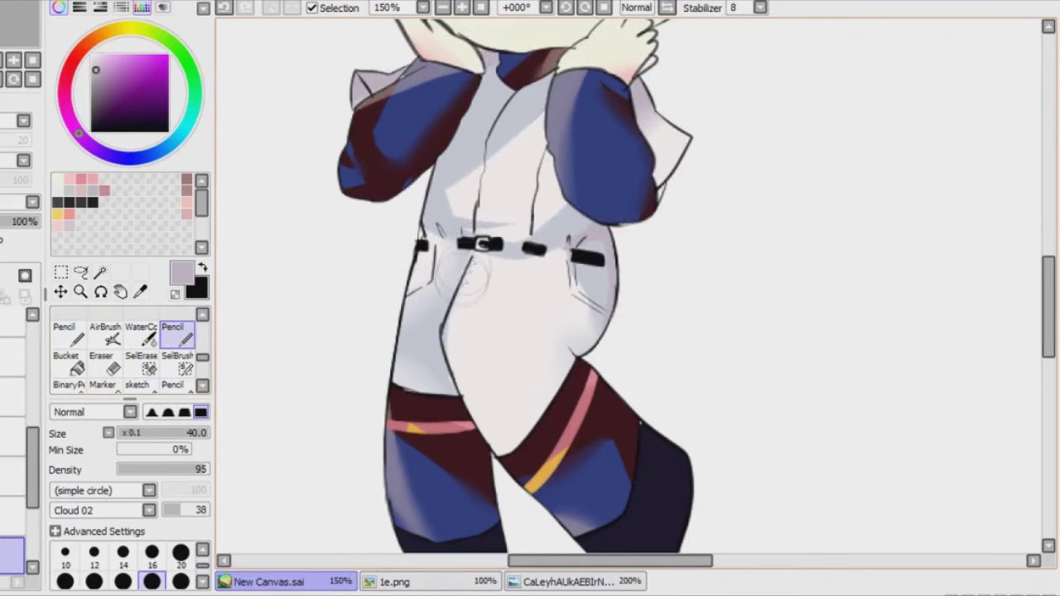
{"action": "left_click_drag", "start_coordinate": [522, 54], "coordinate": [476, 124]}
{"action": "left_click_drag", "start_coordinate": [480, 153], "coordinate": [434, 197]}
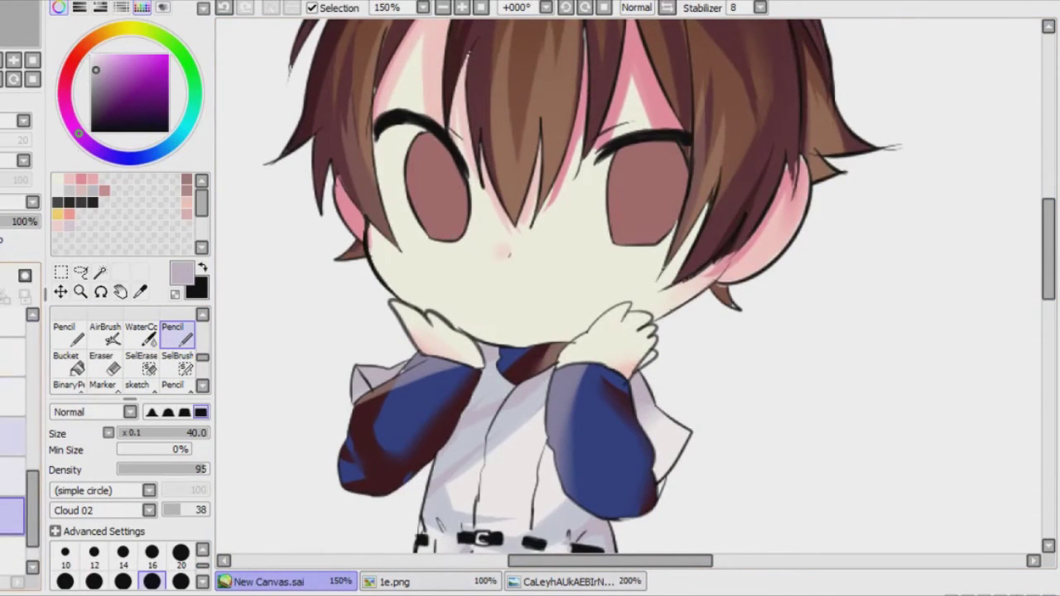
- Recolour both irises with the brown sampled from the character reference image
{"action": "left_click", "coordinate": [568, 582]}
{"action": "left_click", "coordinate": [307, 118], "text": "alt"}
{"action": "left_click", "coordinate": [267, 581]}
{"action": "left_click_drag", "start_coordinate": [414, 141], "coordinate": [464, 236]}
{"action": "left_click_drag", "start_coordinate": [613, 145], "coordinate": [682, 240]}
- Paint a dusty rose oval pupil in the middle of each iris with the pencil at size 14
{"action": "left_click", "coordinate": [104, 190]}
{"action": "left_click", "coordinate": [122, 552]}
{"action": "left_click_drag", "start_coordinate": [445, 184], "coordinate": [446, 199]}
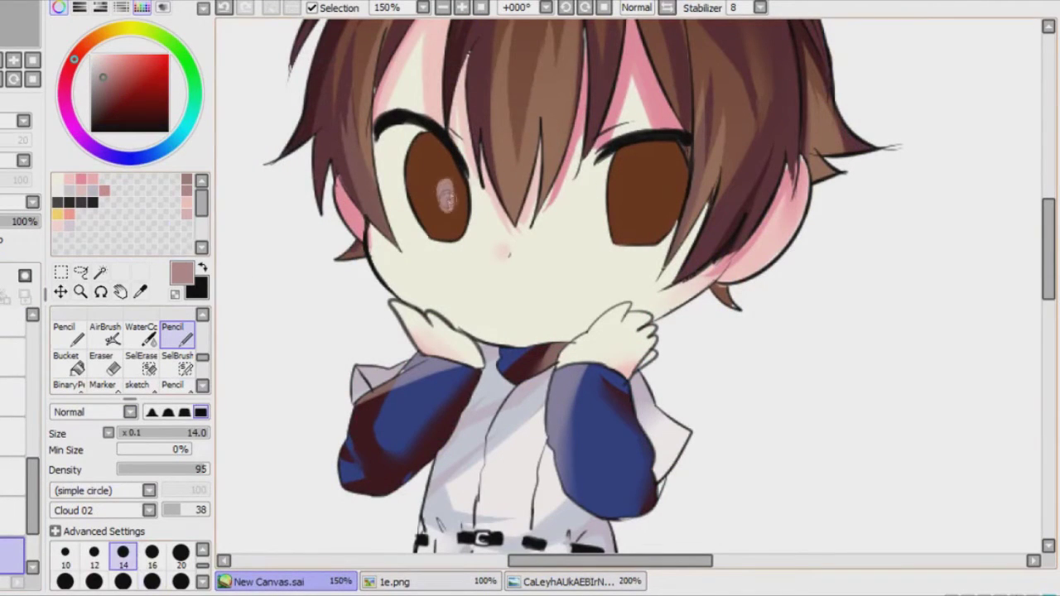
{"action": "left_click", "coordinate": [435, 195], "text": "alt"}
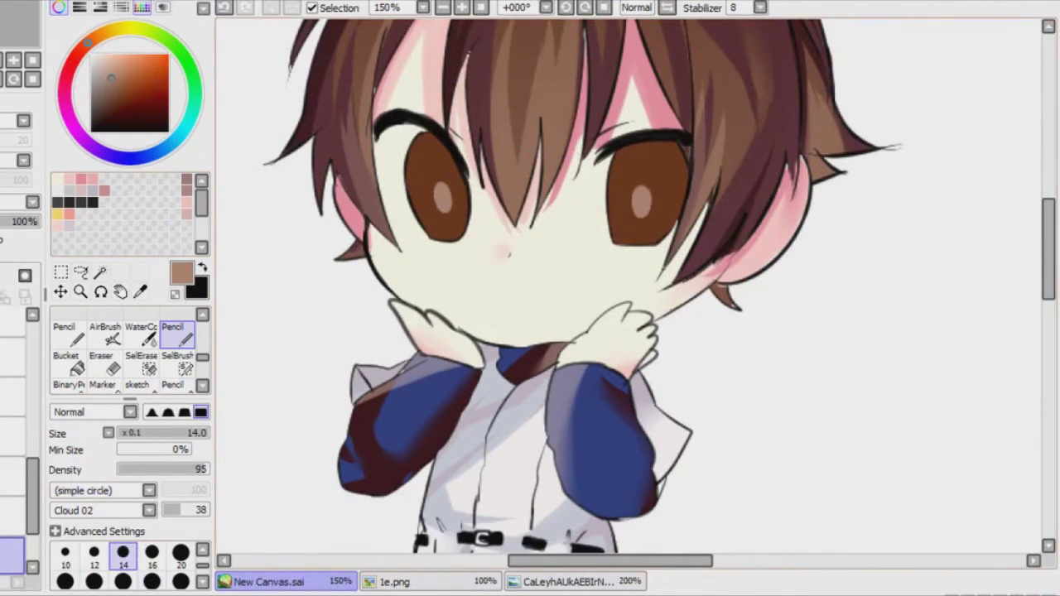
- Darken the upper part of both irises and add amber ovals near their bottoms with a colour sampled from the reference
{"action": "key", "text": "bracketright"}
{"action": "key", "text": "bracketright"}
{"action": "left_click", "coordinate": [567, 581]}
{"action": "left_click", "coordinate": [272, 130], "text": "alt"}
{"action": "left_click", "coordinate": [273, 582]}
{"action": "left_click", "coordinate": [123, 552]}
{"action": "left_click_drag", "start_coordinate": [436, 222], "coordinate": [444, 232]}
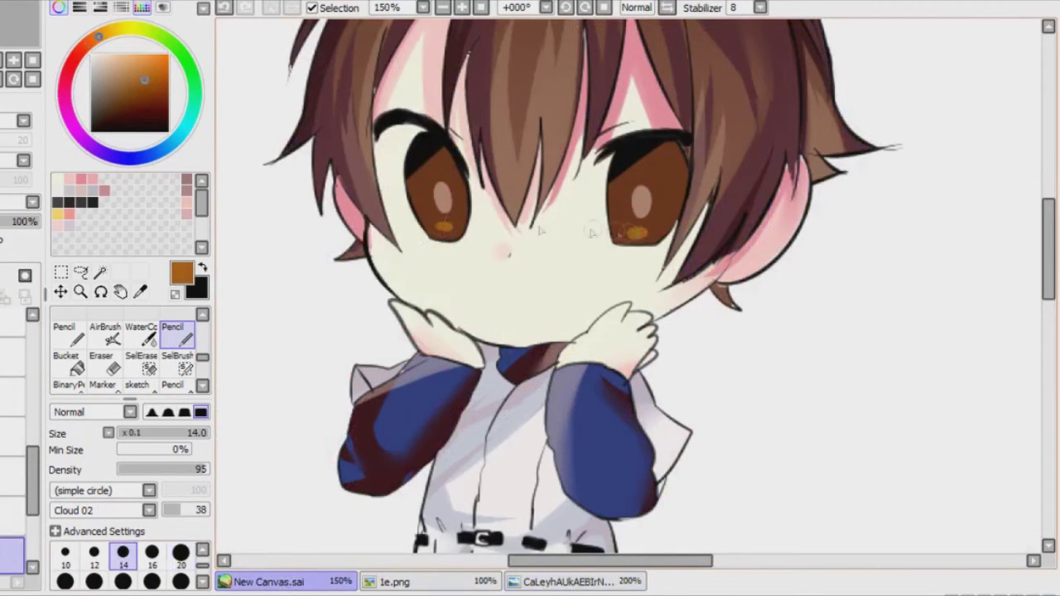
- Airbrush a soft light tint over both irises
{"action": "left_click", "coordinate": [11, 513]}
{"action": "mouse_move", "coordinate": [31, 478]}
{"action": "left_mouse_down"}
{"action": "mouse_move", "coordinate": [32, 516]}
{"action": "mouse_move", "coordinate": [32, 354]}
{"action": "left_mouse_up"}
{"action": "left_click", "coordinate": [105, 334]}
{"action": "left_click", "coordinate": [107, 55]}
- Paint the whites of the eyes pure white with the pencil at size 16
{"action": "left_click", "coordinate": [177, 334]}
{"action": "left_click", "coordinate": [91, 55]}
{"action": "left_click", "coordinate": [11, 447]}
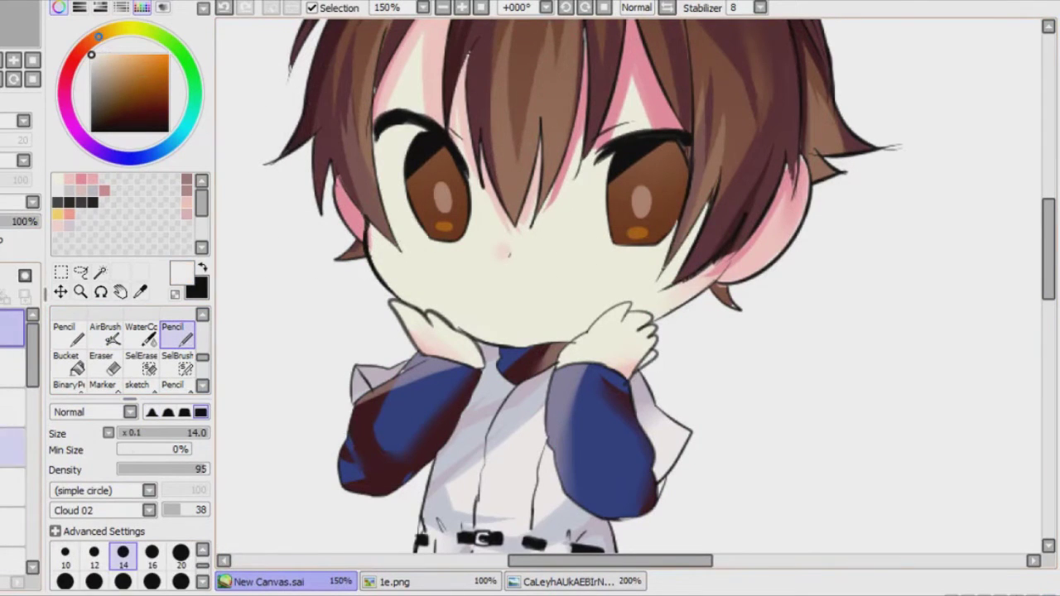
{"action": "left_click", "coordinate": [152, 553]}
- Shade the eye whites under the lashes with dusty pink sampled from 1e.png and paint round white highlights on both eyes
{"action": "left_click", "coordinate": [389, 582]}
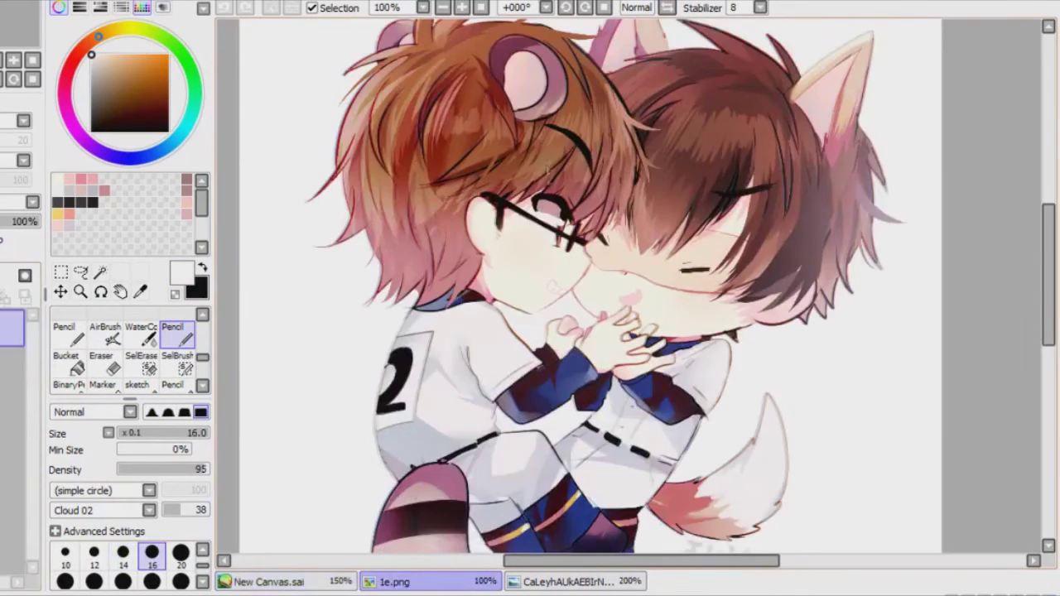
{"action": "left_click", "coordinate": [398, 164], "text": "alt"}
{"action": "left_click", "coordinate": [265, 581]}
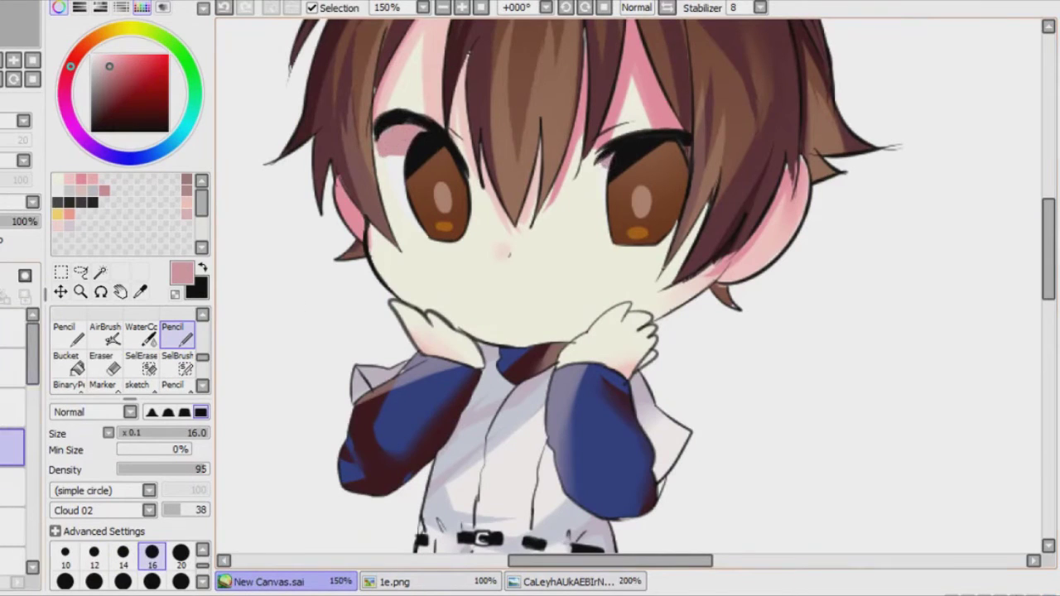
{"action": "left_click", "coordinate": [11, 328]}
{"action": "left_click", "coordinate": [91, 55]}
- Draw two small dark maroon buttons on the front of the jersey with the pencil at size 12
{"action": "scroll", "coordinate": [543, 269], "scroll_direction": "down", "scroll_amount": 5}
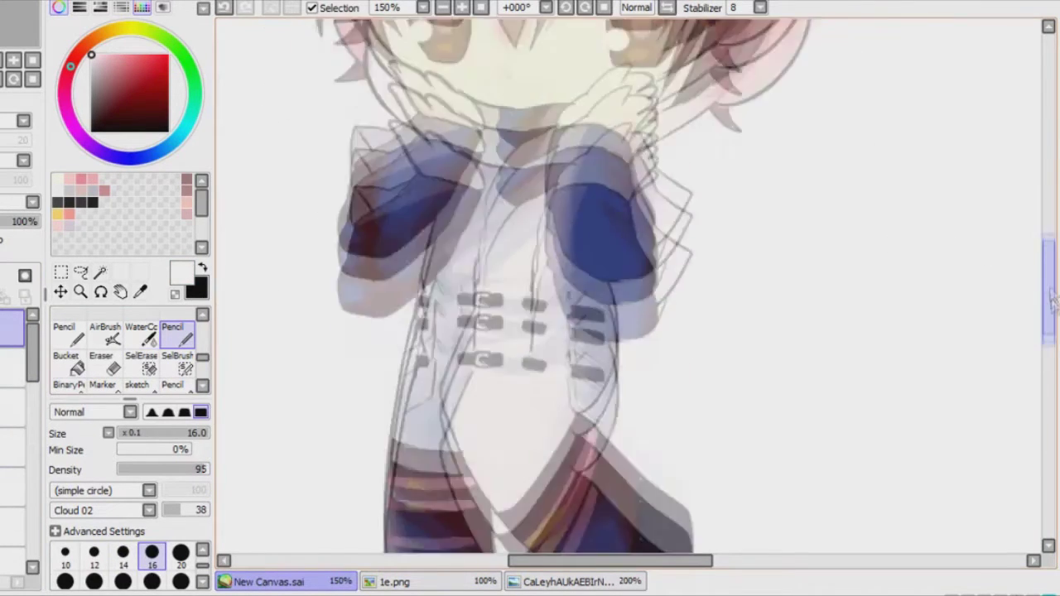
{"action": "scroll", "coordinate": [543, 270], "scroll_direction": "up", "scroll_amount": 3}
{"action": "left_click", "coordinate": [12, 405]}
{"action": "left_click", "coordinate": [106, 104]}
{"action": "left_click", "coordinate": [93, 552]}
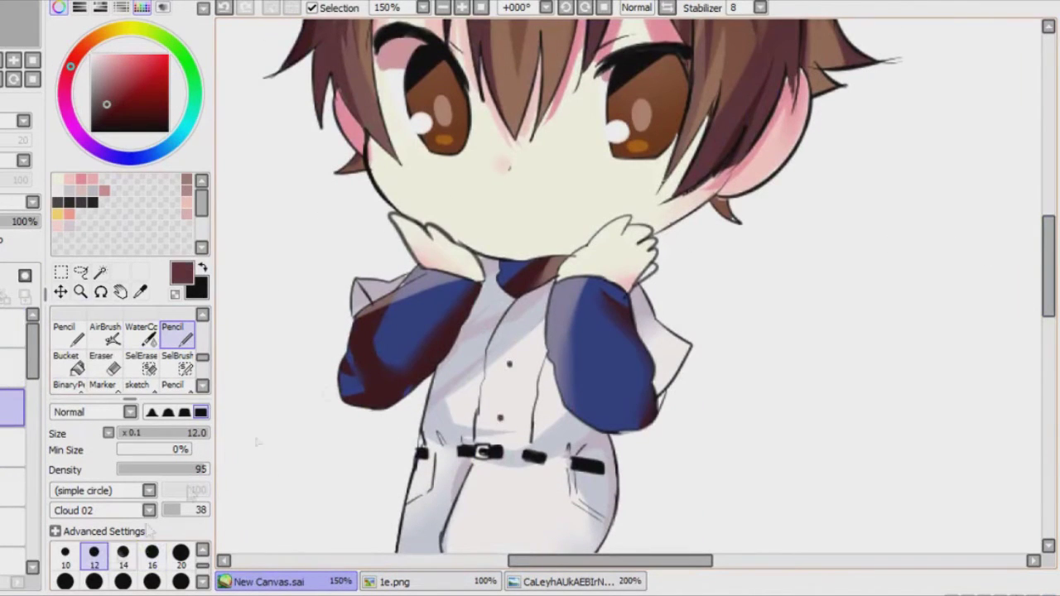
- Draw maroon piping on the jersey's collar and left sleeve and letter "TOK" on the right sleeve, consulting the reference
{"action": "left_click", "coordinate": [66, 554]}
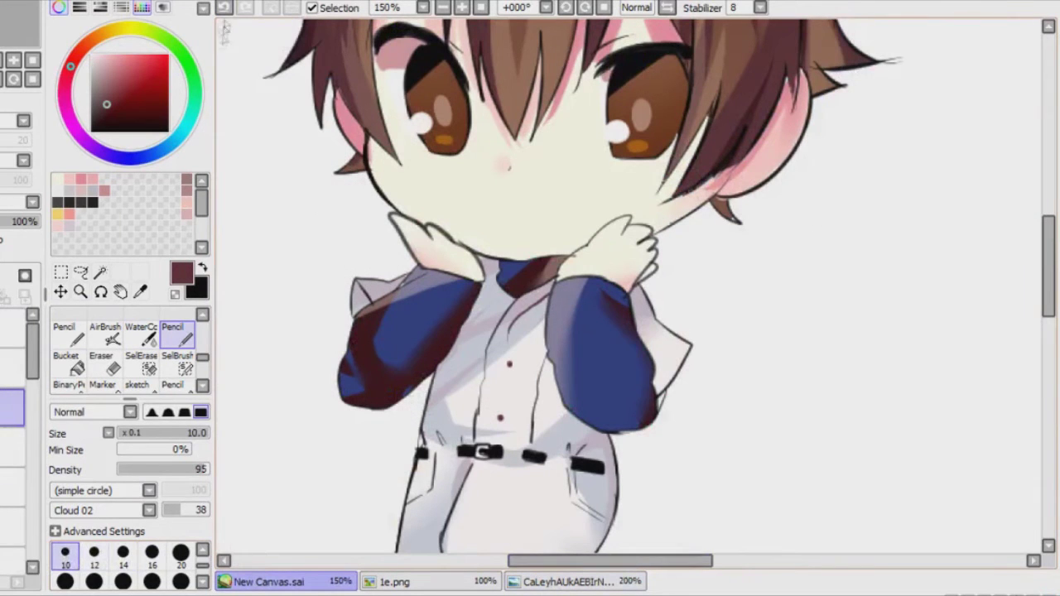
{"action": "key", "text": "n"}
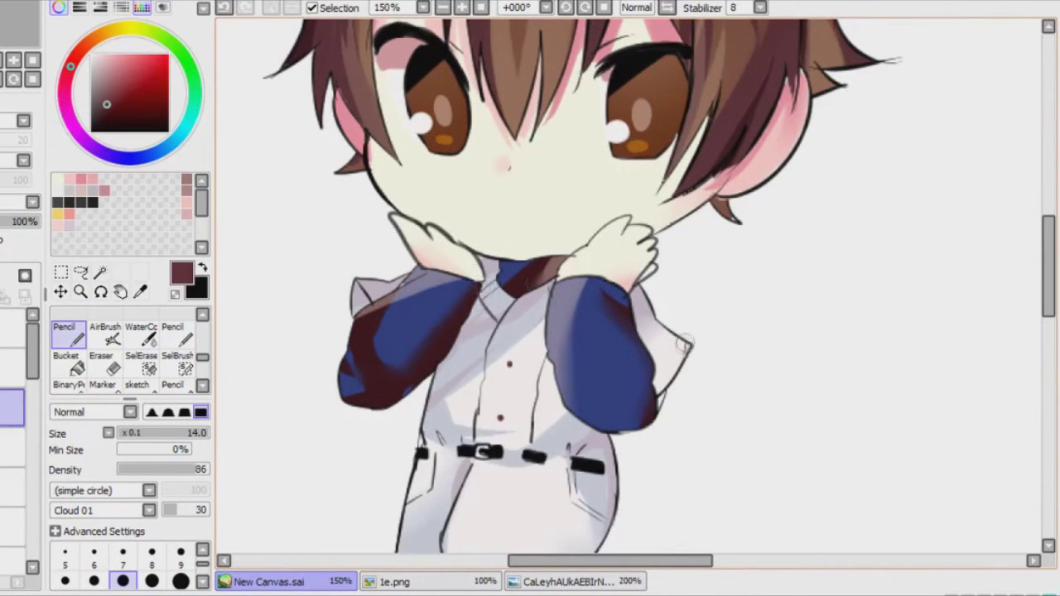
{"action": "left_click", "coordinate": [509, 581]}
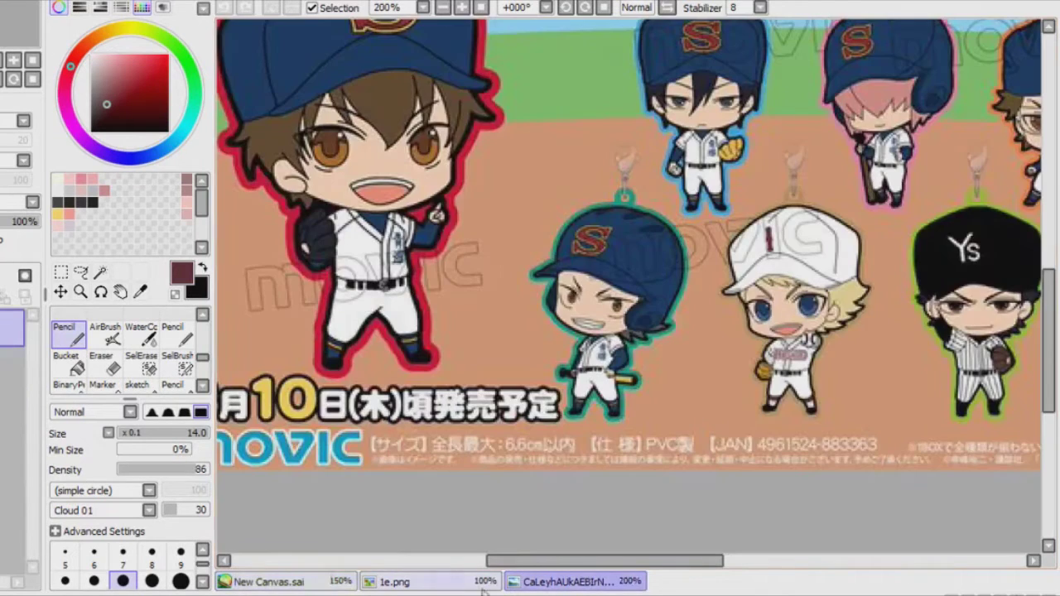
{"action": "left_click", "coordinate": [329, 583]}
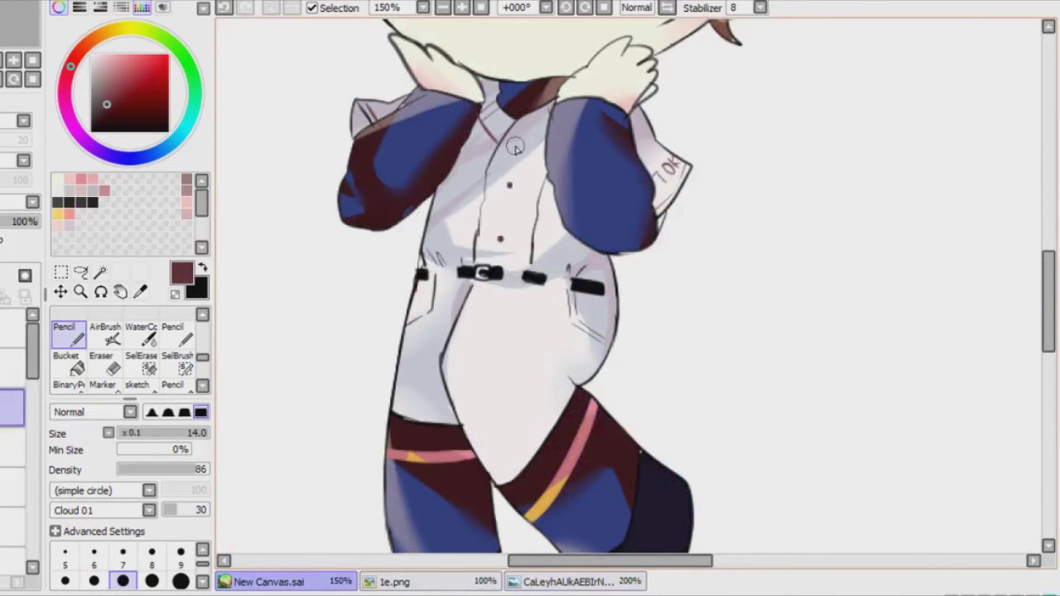
- Draw slanted black eyebrows over the bangs with the pencil at size 14 and move them slightly lower
{"action": "scroll", "coordinate": [488, 273], "scroll_direction": "up", "scroll_amount": 6}
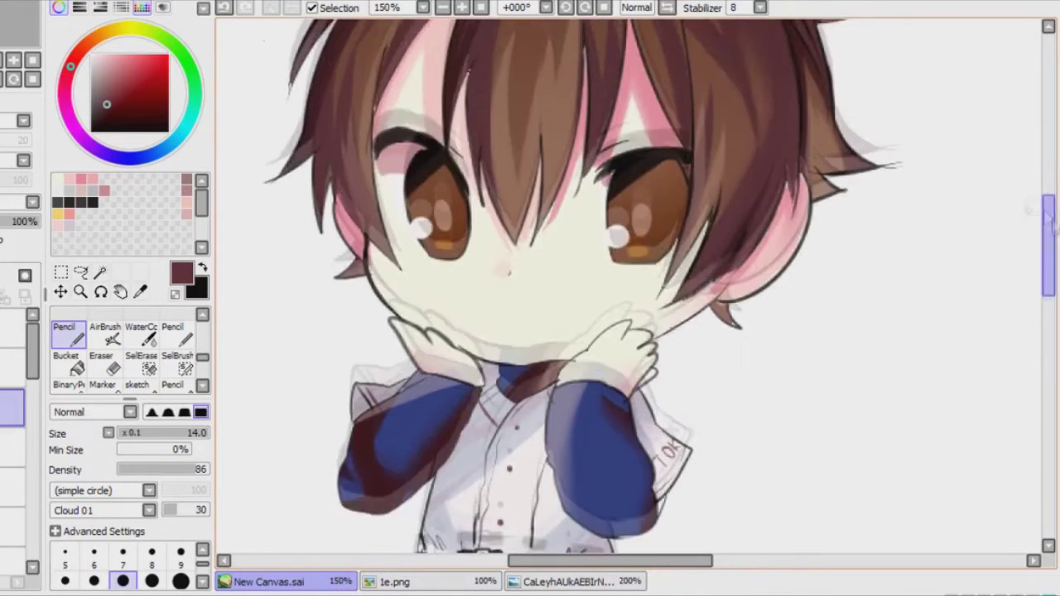
{"action": "left_click", "coordinate": [91, 131]}
{"action": "scroll", "coordinate": [414, 158], "scroll_direction": "up", "scroll_amount": 2}
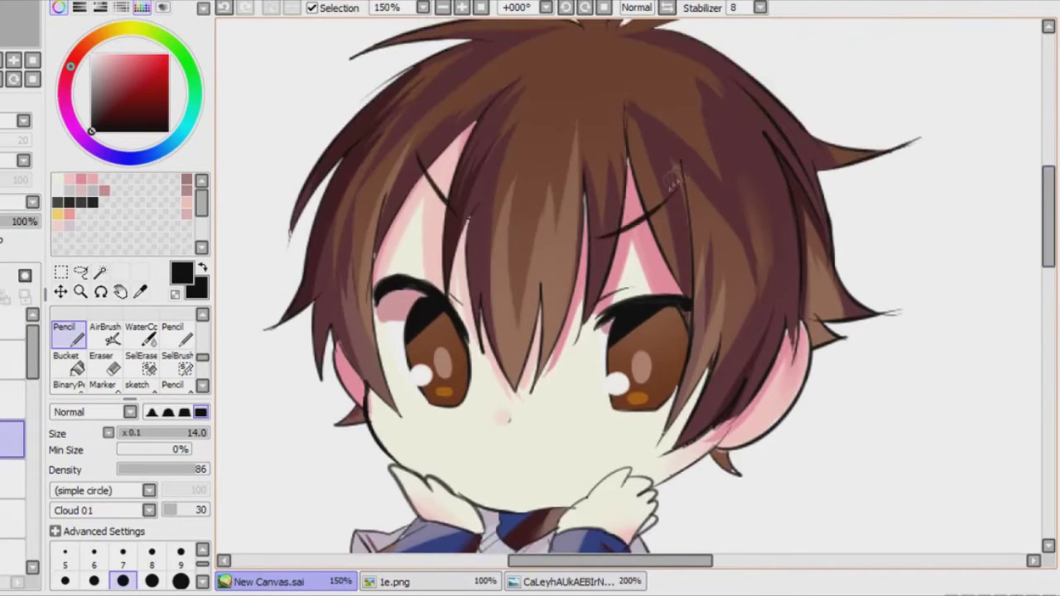
{"action": "left_click", "coordinate": [60, 292]}
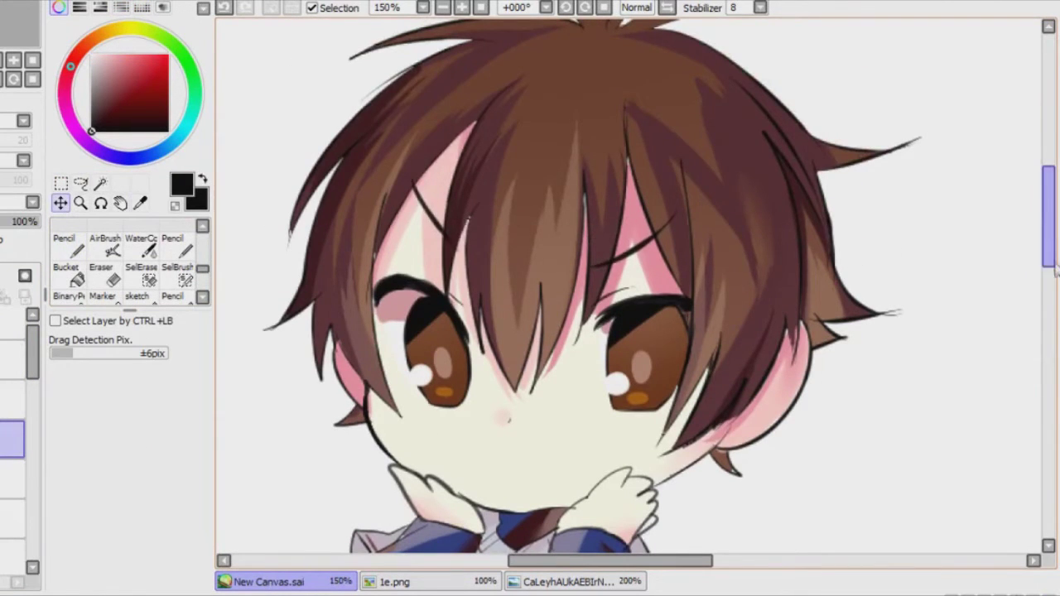
- Outline a wavy open mouth on the lower face in light pink and fill it with the Bucket
{"action": "scroll", "coordinate": [1048, 215], "scroll_direction": "down", "scroll_amount": 2}
{"action": "left_click", "coordinate": [457, 91], "text": "alt"}
{"action": "key", "text": "n"}
{"action": "key", "text": "ctrl+plus"}
{"action": "left_click_drag", "start_coordinate": [418, 338], "coordinate": [418, 343]}
{"action": "left_click", "coordinate": [77, 279]}
{"action": "left_click", "coordinate": [496, 356]}
{"action": "left_click", "coordinate": [66, 246]}
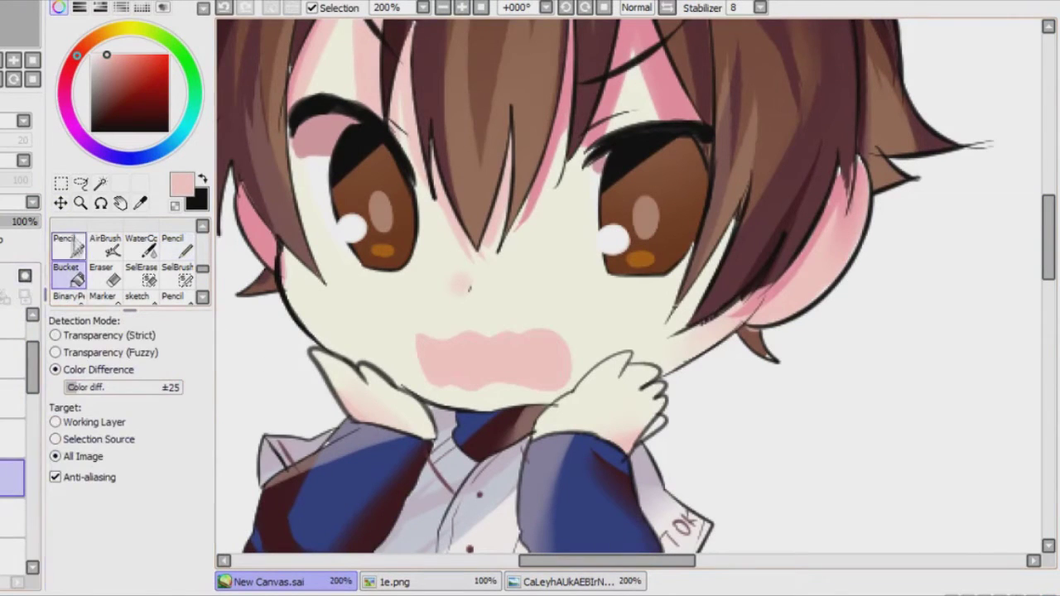
- Add a small white fang to the mouth's upper edge and draw black lower lash lines under both eyes with the pencil at size 14
{"action": "left_click_drag", "start_coordinate": [439, 333], "coordinate": [440, 327]}
{"action": "left_click", "coordinate": [374, 273], "text": "alt"}
{"action": "left_click", "coordinate": [374, 274], "text": "ctrl"}
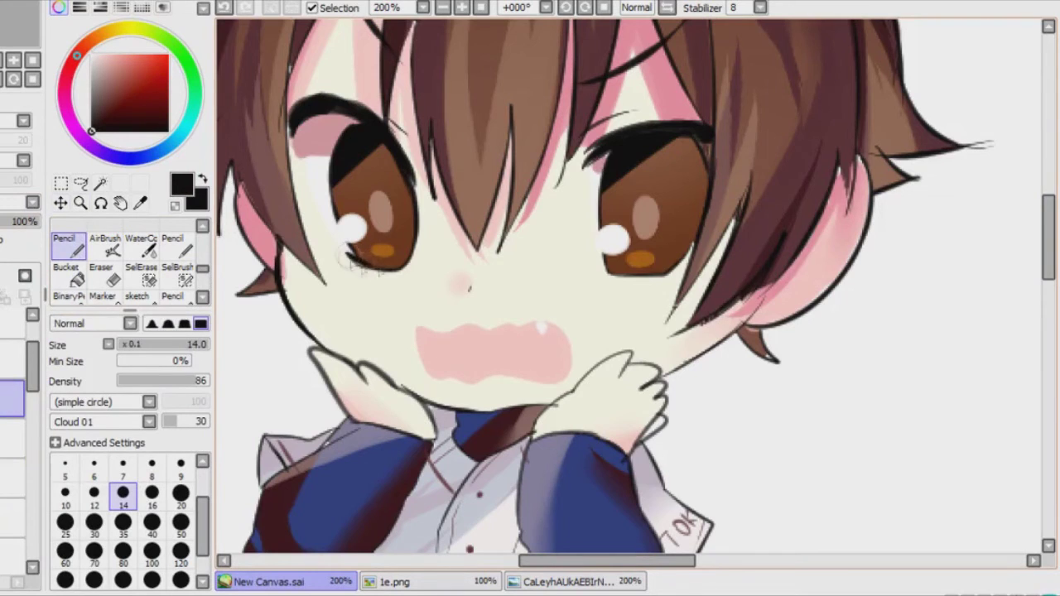
{"action": "key", "text": "ctrl+minus"}
{"action": "key", "text": "ctrl+minus"}
{"action": "key", "text": "ctrl+minus"}
{"action": "key", "text": "ctrl+plus"}
{"action": "key", "text": "ctrl+plus"}
{"action": "key", "text": "ctrl+plus"}
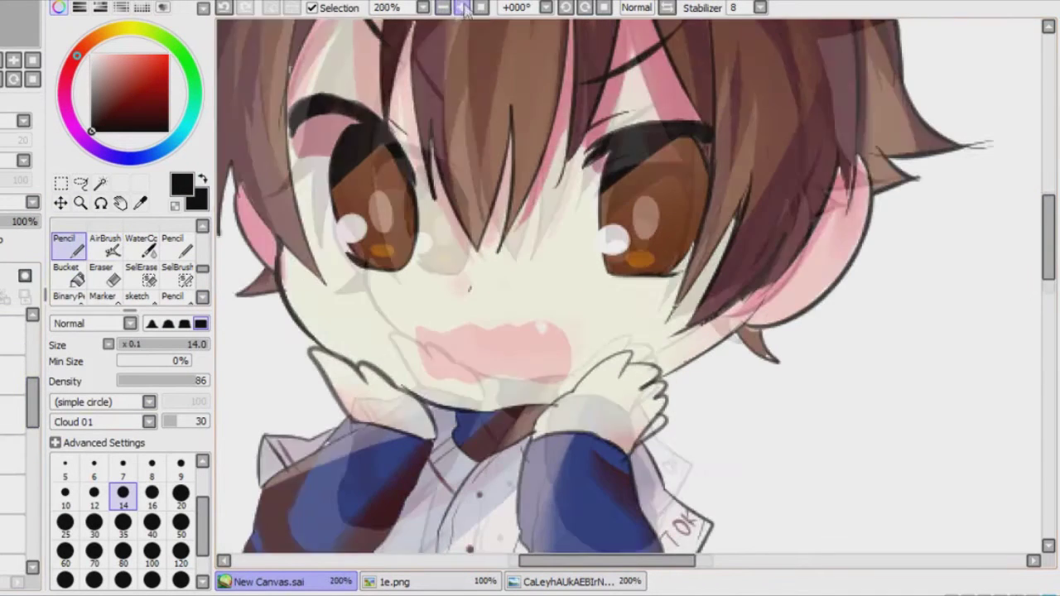
{"action": "scroll", "coordinate": [919, 236], "scroll_direction": "up", "scroll_amount": 3}
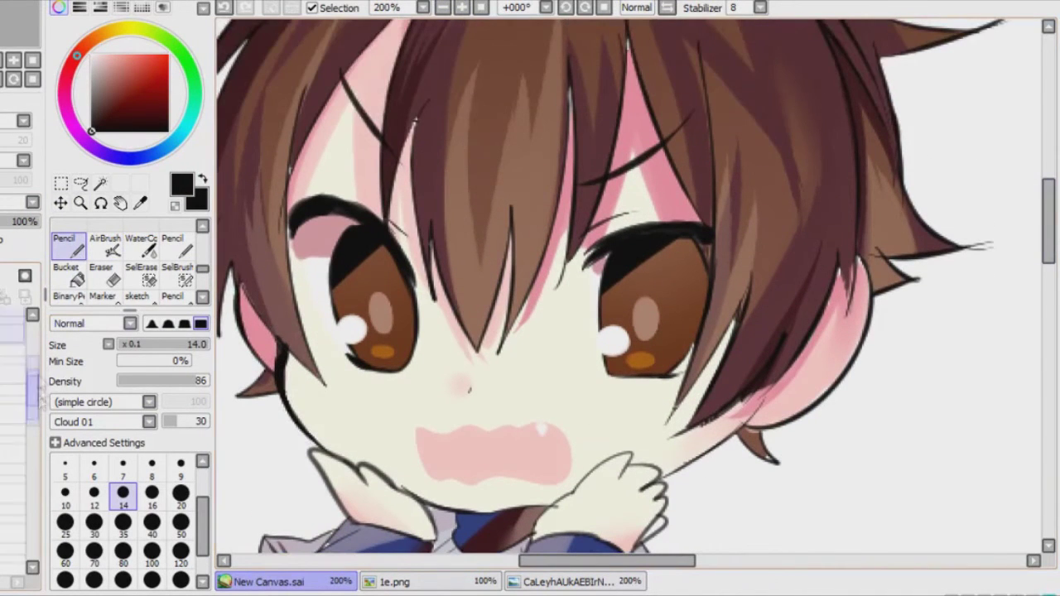
- Paint broad pale cream highlights along the outer hair strands and the central bangs with the pencil at size 50
{"action": "left_click", "coordinate": [13, 462]}
{"action": "left_click", "coordinate": [292, 170], "text": "alt"}
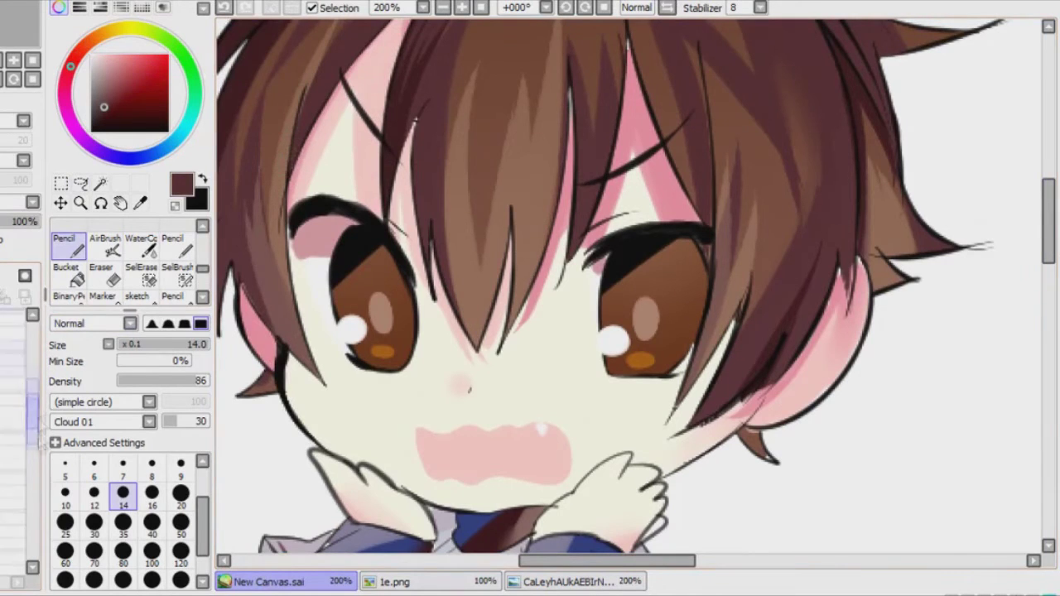
{"action": "left_click", "coordinate": [12, 399]}
{"action": "left_click", "coordinate": [115, 30]}
{"action": "left_click", "coordinate": [461, 7]}
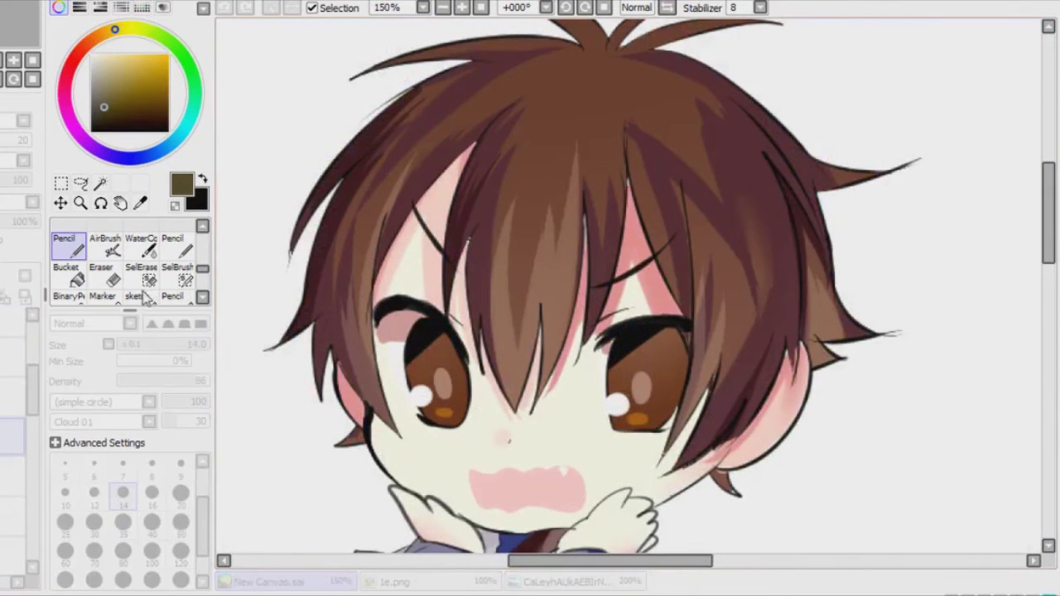
{"action": "left_click", "coordinate": [142, 8]}
{"action": "left_click", "coordinate": [173, 243]}
{"action": "left_click", "coordinate": [110, 70]}
{"action": "left_click", "coordinate": [110, 54]}
{"action": "left_click_drag", "start_coordinate": [298, 249], "coordinate": [497, 66]}
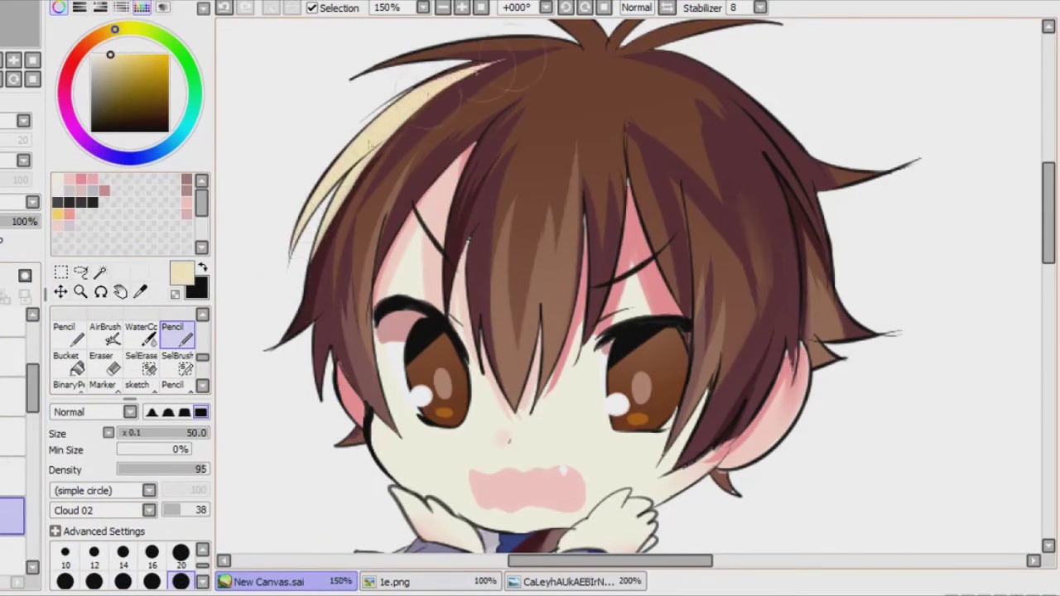
{"action": "left_click_drag", "start_coordinate": [372, 71], "coordinate": [550, 41]}
{"action": "left_click_drag", "start_coordinate": [819, 186], "coordinate": [886, 169]}
{"action": "left_click_drag", "start_coordinate": [716, 273], "coordinate": [670, 447]}
{"action": "left_click_drag", "start_coordinate": [513, 178], "coordinate": [472, 405]}
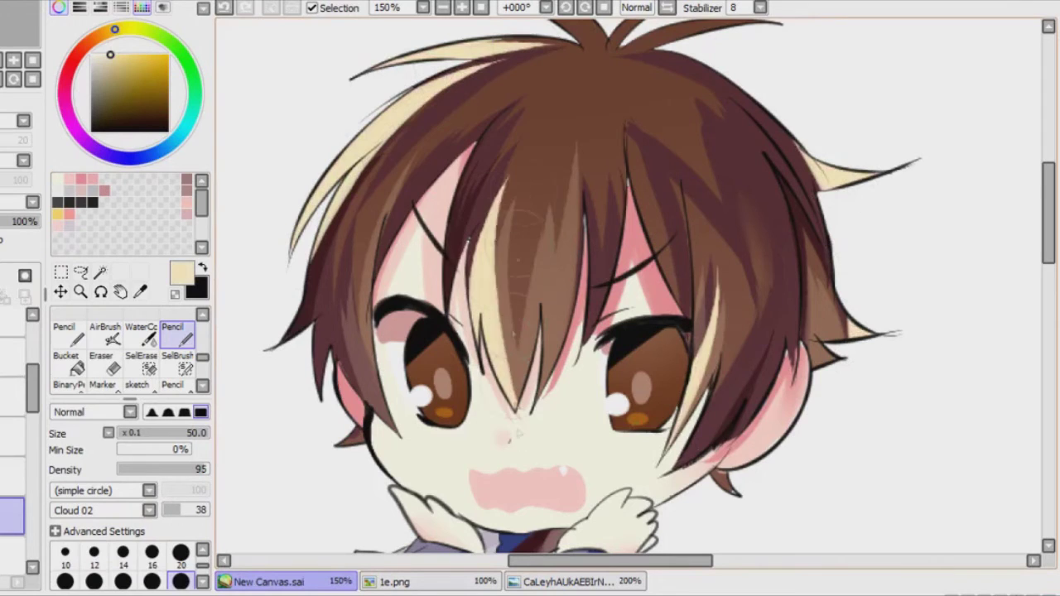
{"action": "left_click_drag", "start_coordinate": [555, 116], "coordinate": [496, 389]}
{"action": "left_click_drag", "start_coordinate": [517, 100], "coordinate": [447, 310]}
- Add thin, jagged cream highlight streaks across the bangs and both sides of the hair with the pencil at size 16
{"action": "left_click", "coordinate": [151, 552]}
{"action": "left_click_drag", "start_coordinate": [468, 76], "coordinate": [377, 252]}
{"action": "left_click_drag", "start_coordinate": [509, 83], "coordinate": [376, 257]}
{"action": "left_click_drag", "start_coordinate": [468, 114], "coordinate": [377, 236]}
{"action": "left_click_drag", "start_coordinate": [438, 93], "coordinate": [375, 223]}
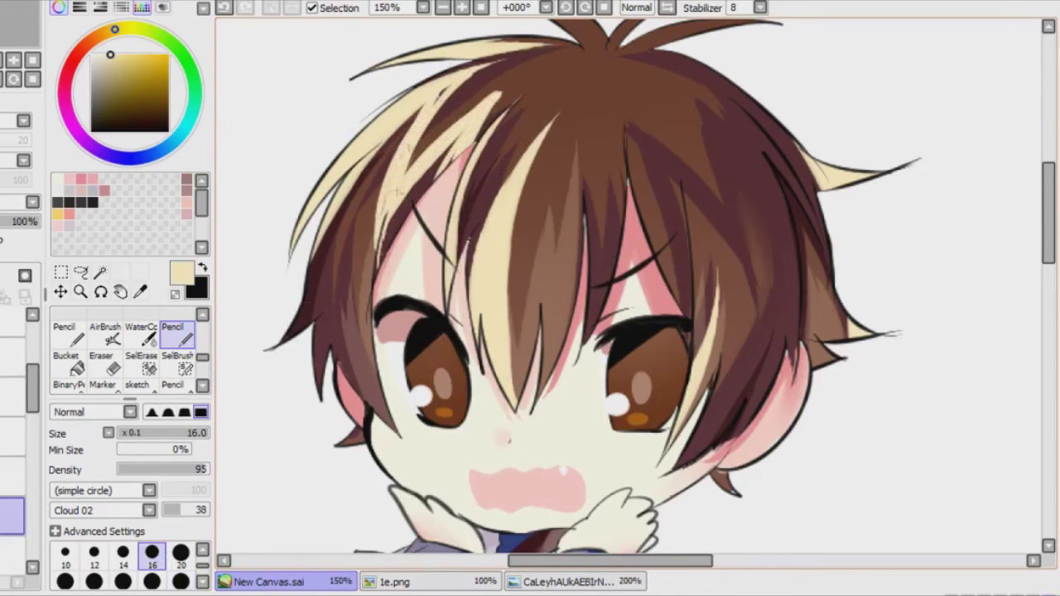
{"action": "left_click_drag", "start_coordinate": [462, 132], "coordinate": [378, 272]}
{"action": "left_click_drag", "start_coordinate": [592, 113], "coordinate": [512, 238]}
{"action": "mouse_move", "coordinate": [631, 94]}
{"action": "left_mouse_down"}
{"action": "mouse_move", "coordinate": [563, 262]}
{"action": "mouse_move", "coordinate": [630, 211]}
{"action": "left_mouse_up"}
{"action": "left_click_drag", "start_coordinate": [654, 147], "coordinate": [690, 278]}
{"action": "left_click_drag", "start_coordinate": [662, 156], "coordinate": [745, 291]}
{"action": "left_click_drag", "start_coordinate": [710, 99], "coordinate": [745, 291]}
{"action": "left_click_drag", "start_coordinate": [719, 110], "coordinate": [788, 292]}
{"action": "left_click_drag", "start_coordinate": [749, 137], "coordinate": [786, 303]}
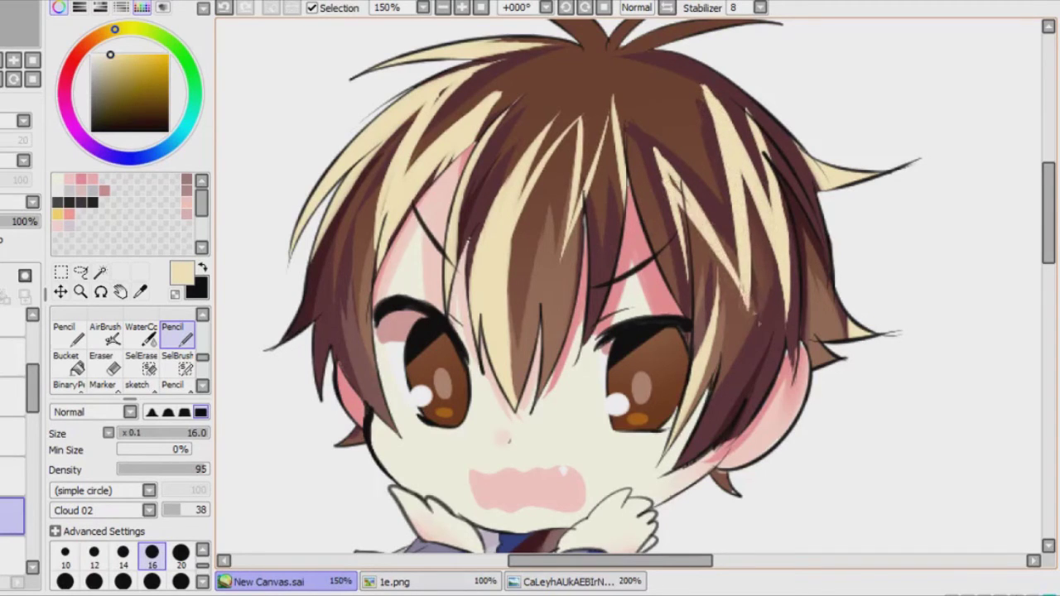
- Lower the opacity of the cream hair highlights until they blend faintly into the brown hair
{"action": "key", "text": "e"}
{"action": "left_click_drag", "start_coordinate": [33, 221], "coordinate": [21, 221]}
{"action": "left_click", "coordinate": [444, 9]}
{"action": "left_click", "coordinate": [461, 7]}
{"action": "key", "text": "c"}
{"action": "left_click_drag", "start_coordinate": [22, 221], "coordinate": [18, 221]}
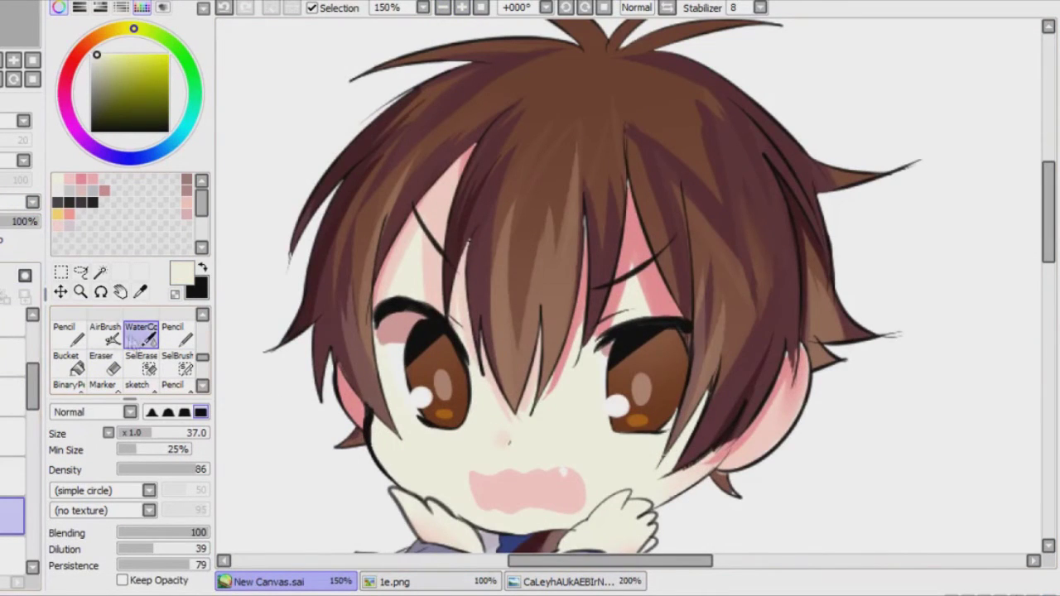
- Airbrush soft skin and pink tones over the hair tips around the face at size 200, on a layer at 67% opacity
{"action": "key", "text": "v"}
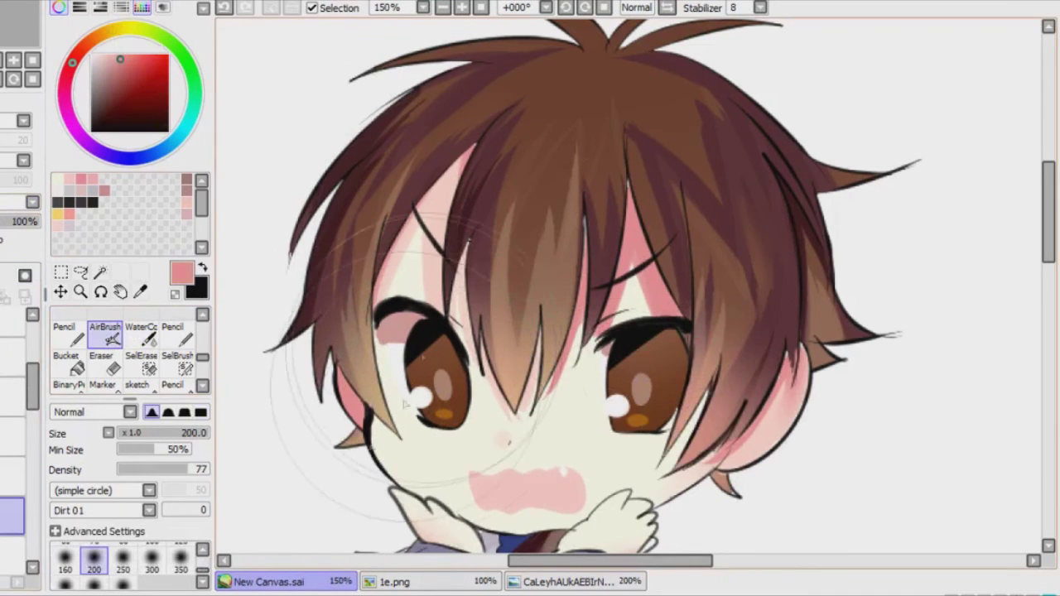
{"action": "key", "text": "minus"}
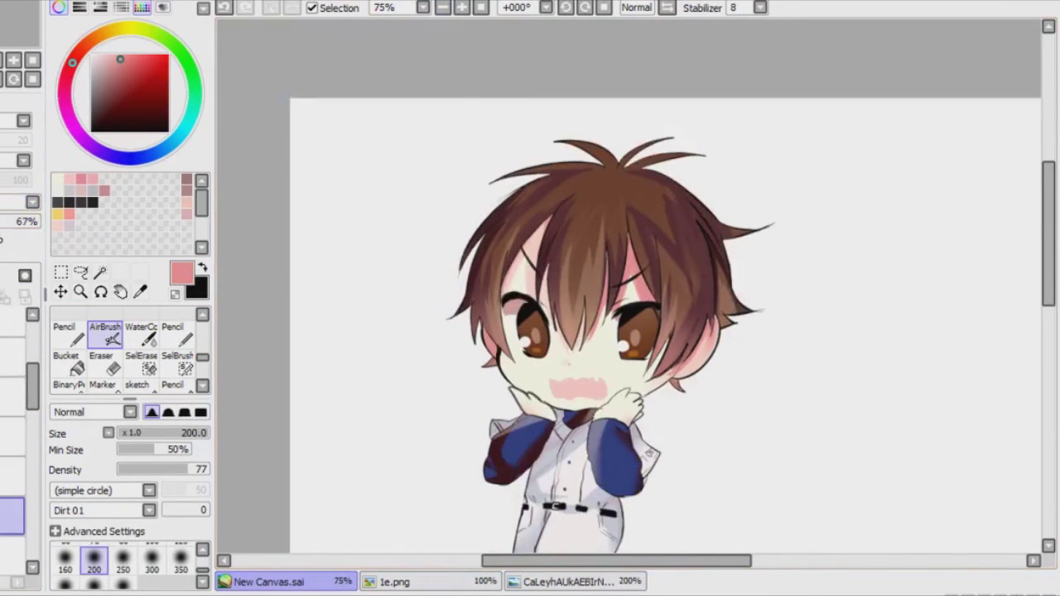
- Recolour the character's black line art muted dark red with the pencil at size 500
{"action": "key", "text": "n"}
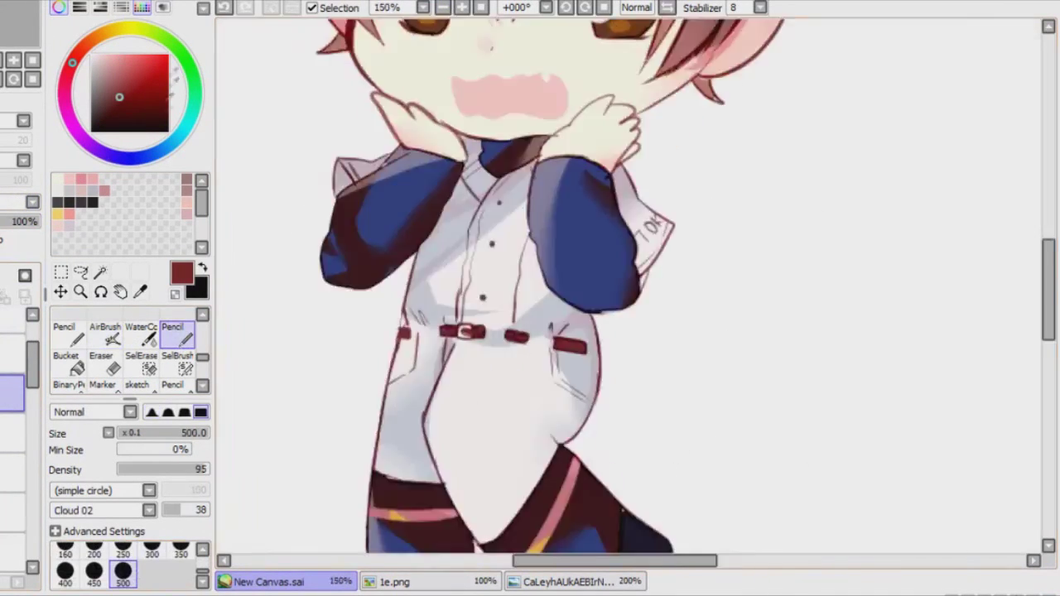
{"action": "key", "text": "minus"}
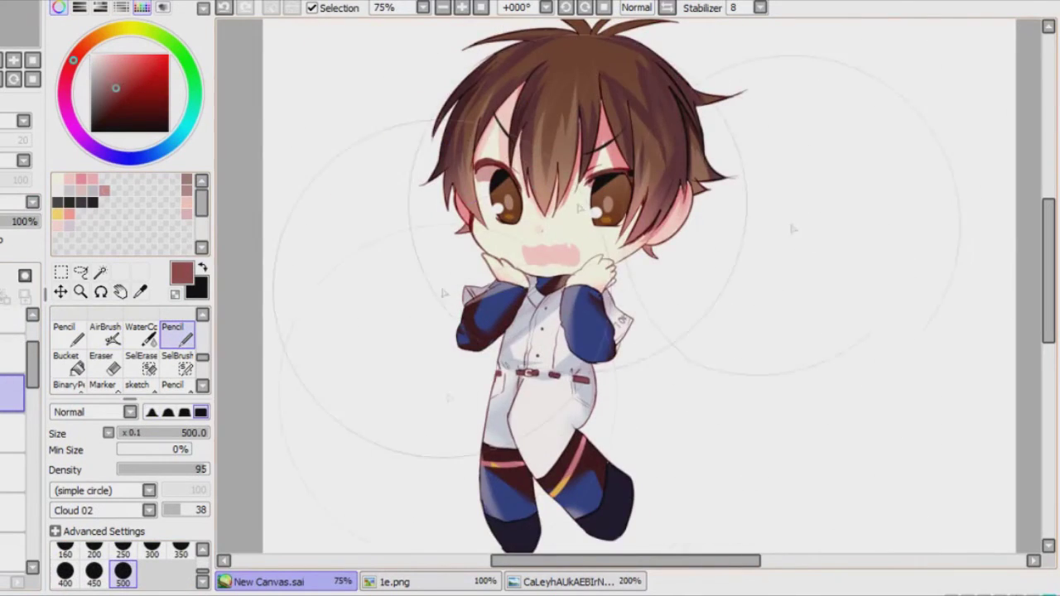
- Paint the upper eyelid lines back to black with the pencil at size 16
{"action": "key", "text": "plus"}
{"action": "left_click", "coordinate": [152, 551]}
{"action": "key", "text": "plus"}
{"action": "key", "text": "bracketleft"}
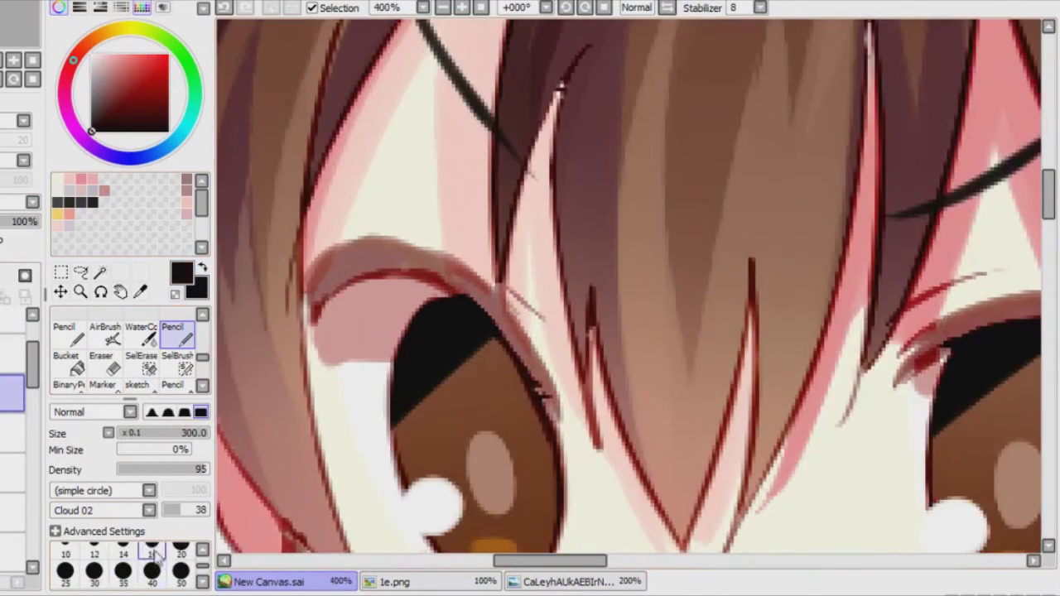
{"action": "left_click_drag", "start_coordinate": [302, 282], "coordinate": [431, 236]}
- Recolour the belt segments and the uniform's outlines darker maroon with the pencil at size 40
{"action": "key", "text": "minus"}
{"action": "key", "text": "minus"}
{"action": "key", "text": "plus"}
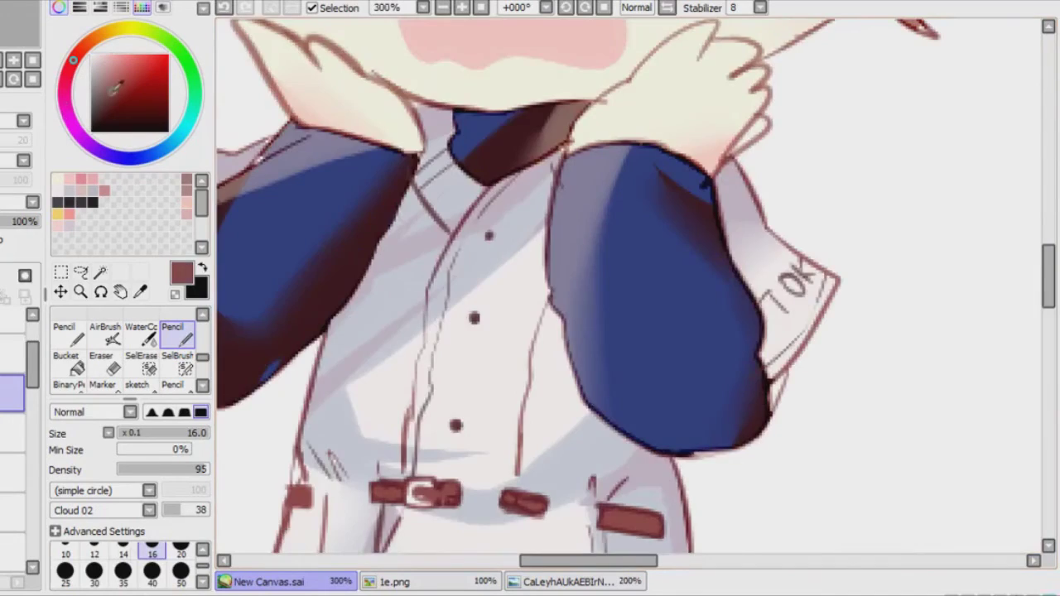
{"action": "left_click", "coordinate": [151, 570]}
{"action": "left_click_drag", "start_coordinate": [331, 372], "coordinate": [485, 314]}
{"action": "left_click", "coordinate": [111, 106]}
{"action": "left_click_drag", "start_coordinate": [570, 491], "coordinate": [468, 294]}
{"action": "scroll", "coordinate": [468, 294], "scroll_direction": "up", "scroll_amount": 10}
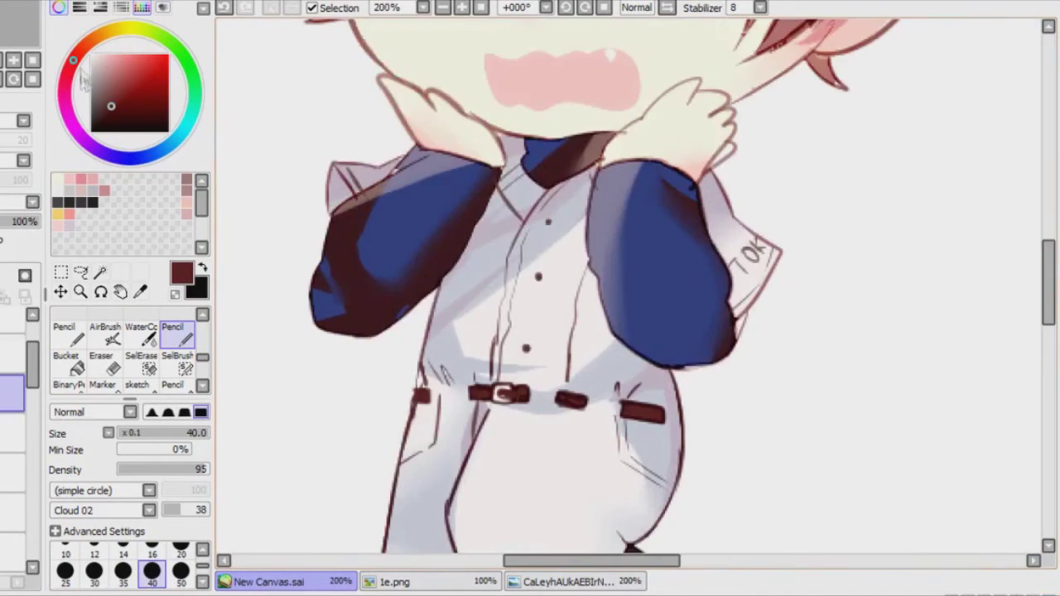
- Recolour the outlines of the hands salmon pink with the pencil at size 40
{"action": "key", "text": "plus"}
{"action": "key", "text": "minus"}
{"action": "left_click", "coordinate": [140, 94]}
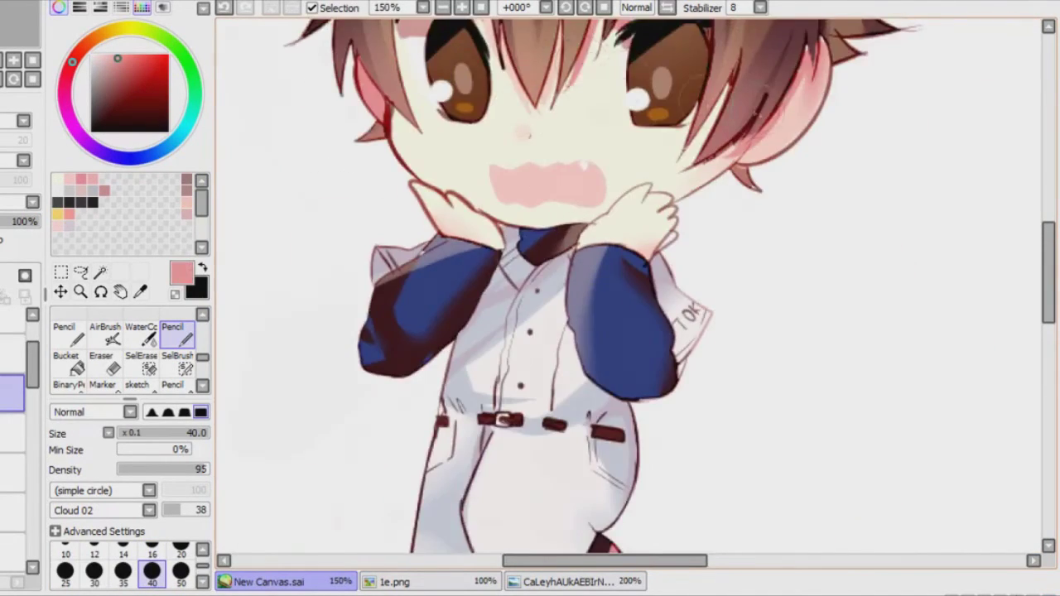
{"action": "key", "text": "plus"}
{"action": "key", "text": "plus"}
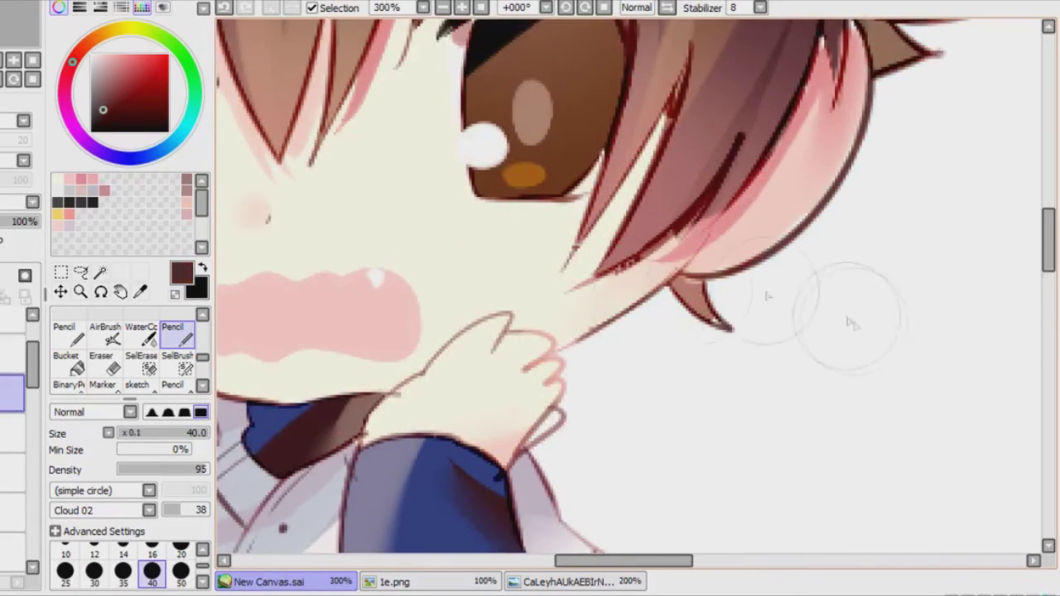
{"action": "left_click_drag", "start_coordinate": [339, 285], "coordinate": [695, 360]}
- Tint the jersey and short-sleeve outlines dark purple, and sample the reddish hand outline colour
{"action": "left_click", "coordinate": [67, 110]}
{"action": "left_click", "coordinate": [106, 101]}
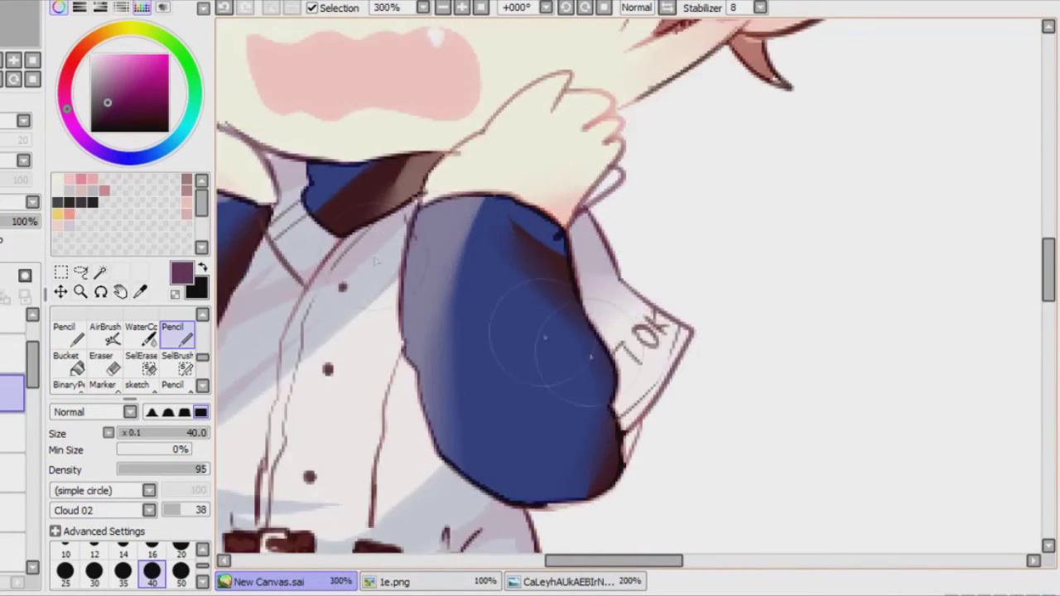
{"action": "left_click", "coordinate": [612, 104], "text": "alt"}
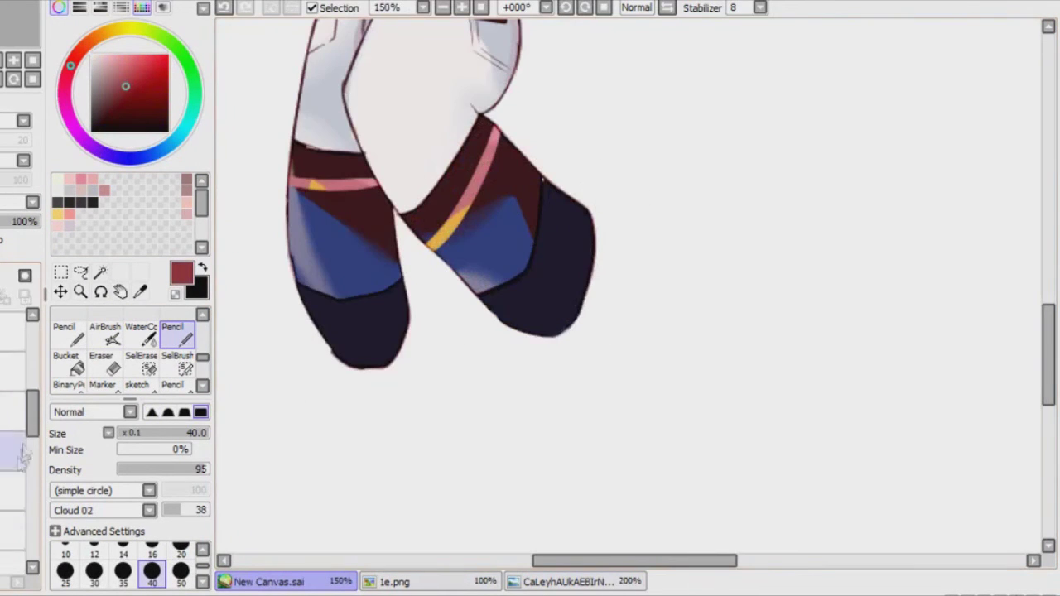
- Shade the shoes with mauve toes and black upper areas, blending the tones with the watercolour brush at size 37
{"action": "scroll", "coordinate": [23, 457], "scroll_direction": "down", "scroll_amount": 3}
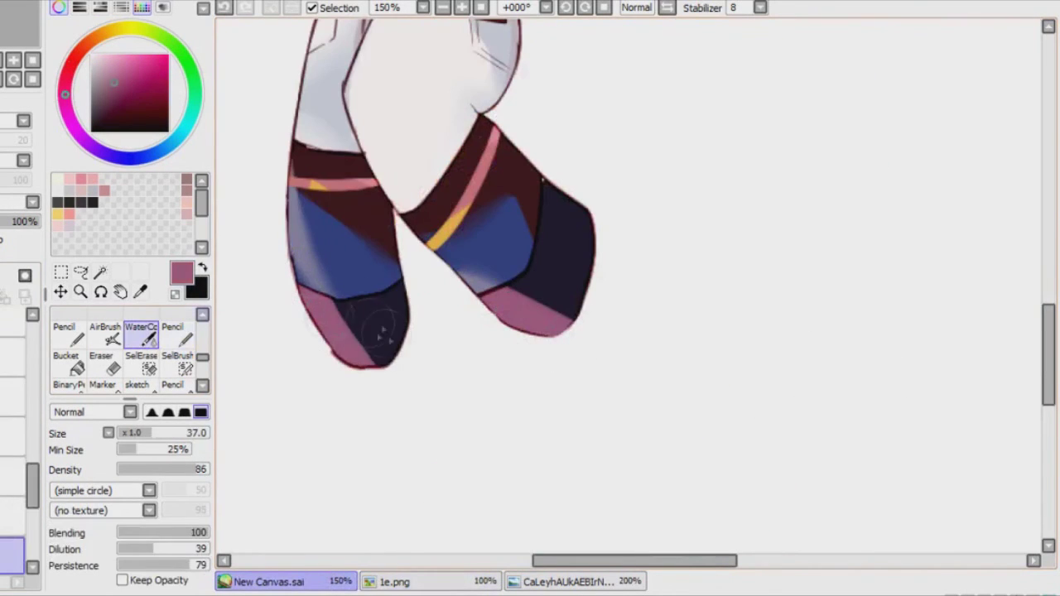
{"action": "key", "text": "n"}
{"action": "mouse_move", "coordinate": [378, 279]}
{"action": "left_mouse_down"}
{"action": "mouse_move", "coordinate": [426, 372]}
{"action": "mouse_move", "coordinate": [572, 217]}
{"action": "left_mouse_up"}
{"action": "left_click_drag", "start_coordinate": [505, 278], "coordinate": [563, 306]}
{"action": "key", "text": "c"}
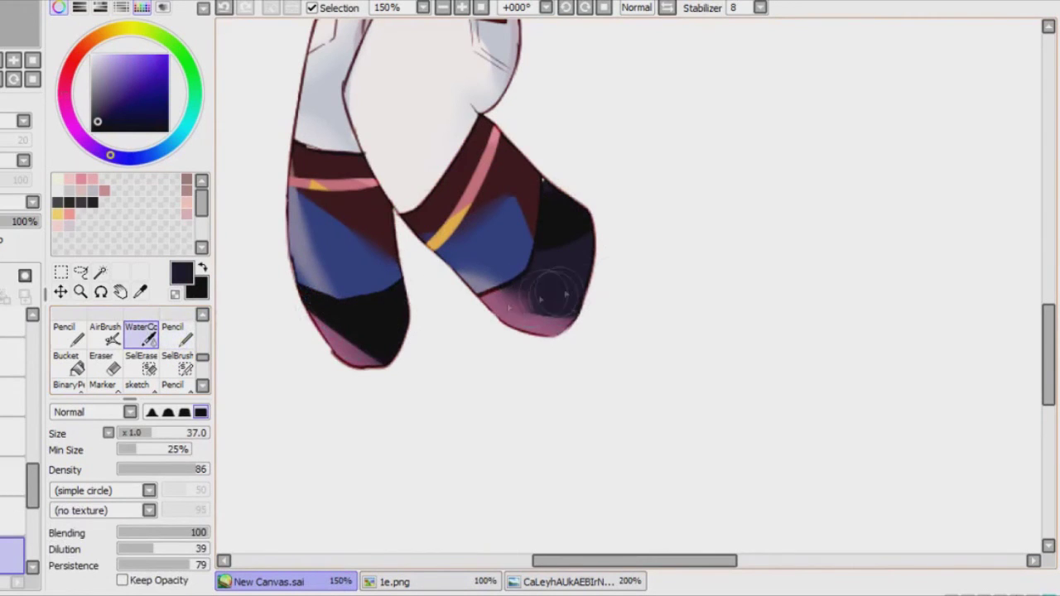
- Recolour the trousers' inner leg line and the jersey's front opening line pale violet with the pencil at size 40
{"action": "scroll", "coordinate": [953, 274], "scroll_direction": "up", "scroll_amount": 5}
{"action": "scroll", "coordinate": [38, 356], "scroll_direction": "up", "scroll_amount": 4}
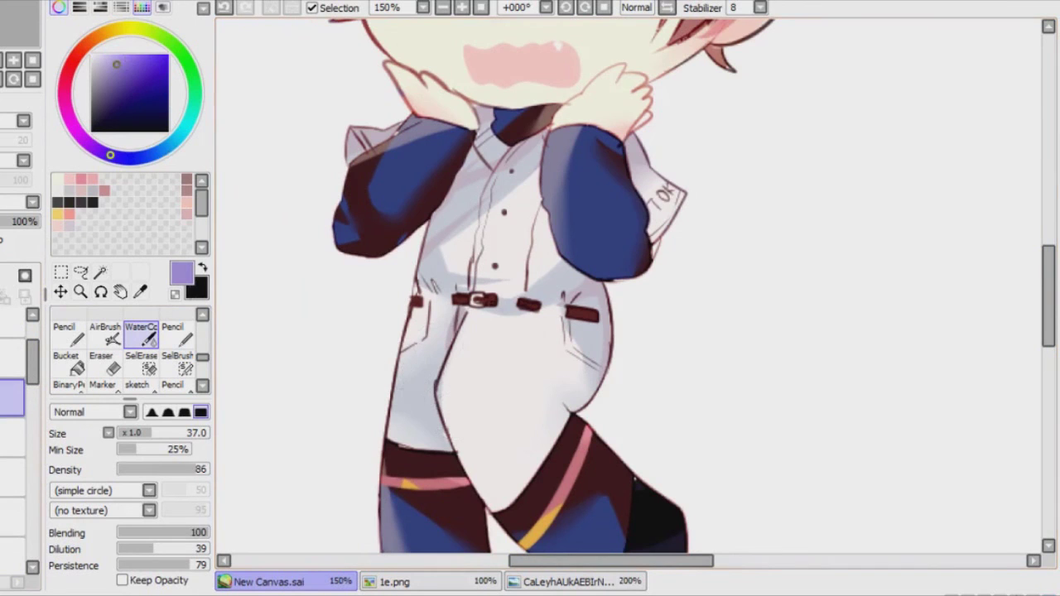
{"action": "key", "text": "n"}
{"action": "left_click_drag", "start_coordinate": [454, 323], "coordinate": [440, 430]}
{"action": "left_click_drag", "start_coordinate": [487, 236], "coordinate": [470, 270]}
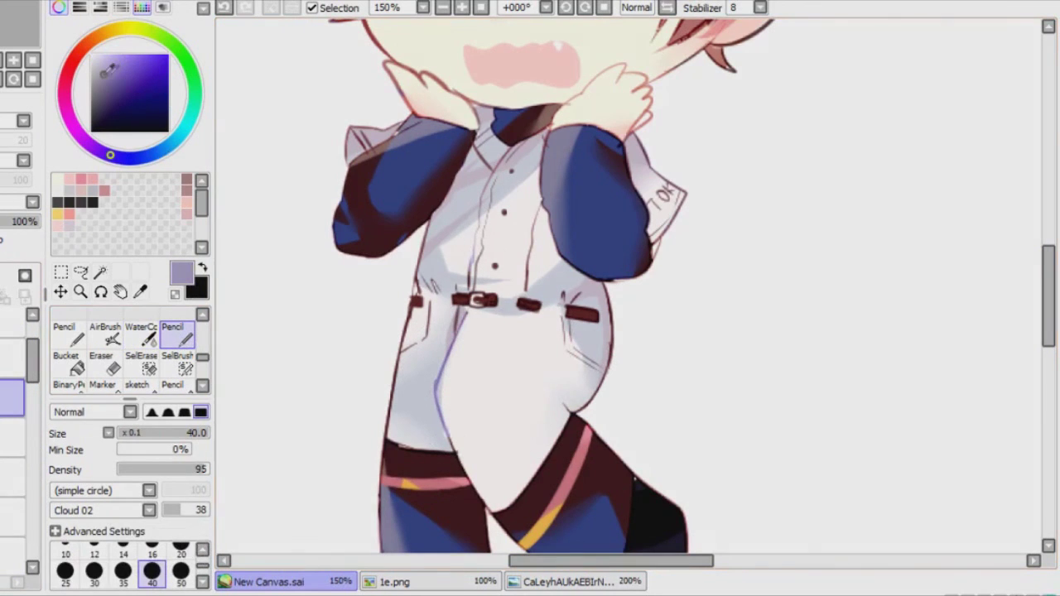
- Paint the belt segments black with a red end at the hip and tint the short-sleeve outline grey-violet
{"action": "left_click", "coordinate": [584, 315], "text": "alt"}
{"action": "left_click_drag", "start_coordinate": [596, 313], "coordinate": [566, 313]}
{"action": "left_click", "coordinate": [364, 141], "text": "alt"}
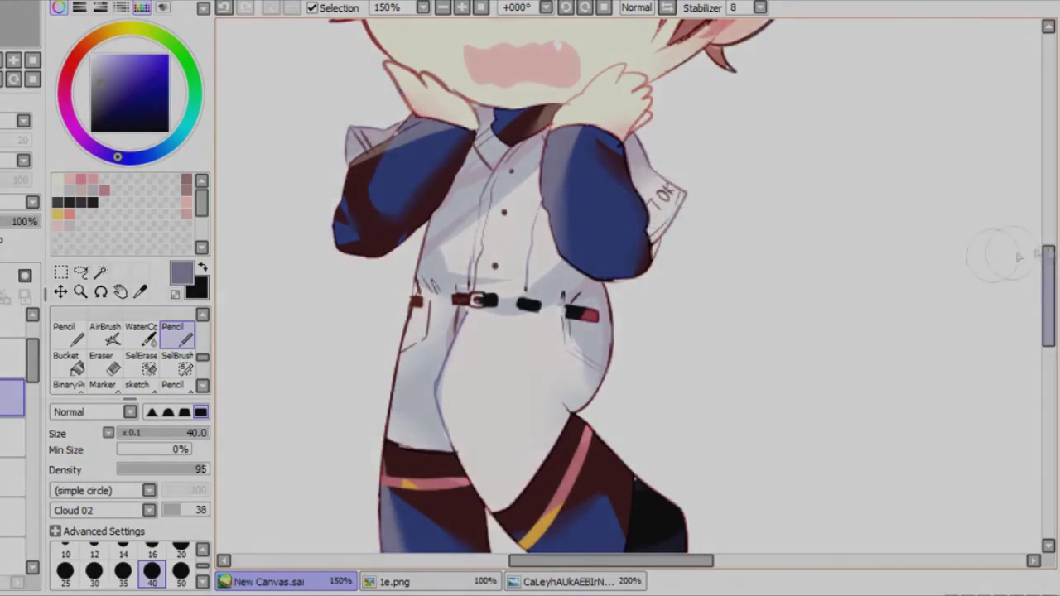
- Try large white highlights in the upper outer part of both irises with the pencil at size 14
{"action": "scroll", "coordinate": [952, 257], "scroll_direction": "up", "scroll_amount": 5}
{"action": "left_click", "coordinate": [293, 245], "text": "alt"}
{"action": "left_click", "coordinate": [442, 8]}
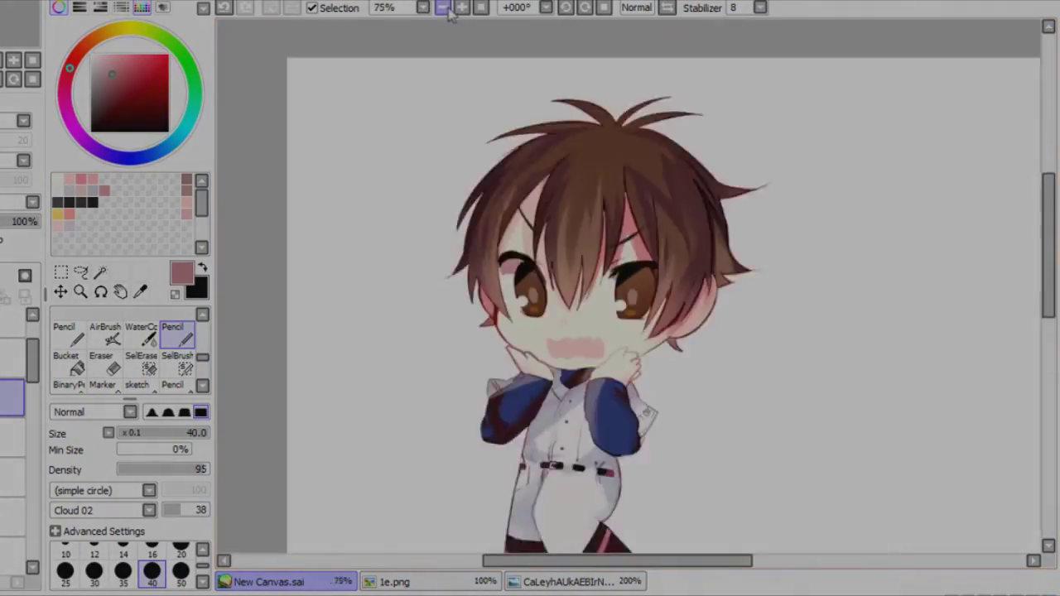
{"action": "left_click", "coordinate": [462, 8]}
{"action": "scroll", "coordinate": [629, 285], "scroll_direction": "down", "scroll_amount": 2}
{"action": "left_click", "coordinate": [91, 55]}
{"action": "left_click", "coordinate": [123, 553]}
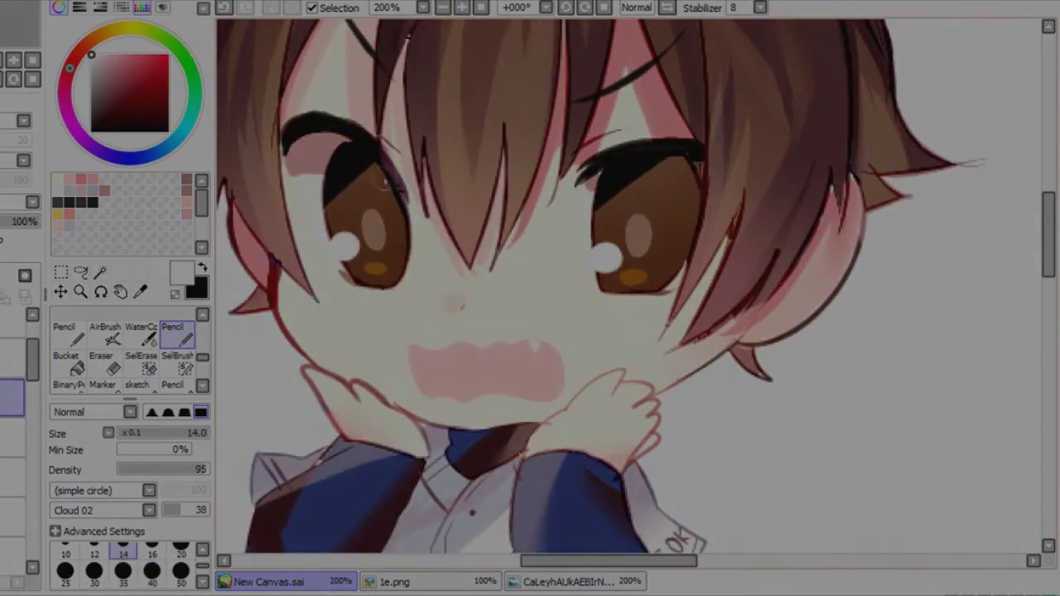
{"action": "left_click_drag", "start_coordinate": [379, 174], "coordinate": [381, 214]}
{"action": "left_click_drag", "start_coordinate": [672, 170], "coordinate": [679, 211]}
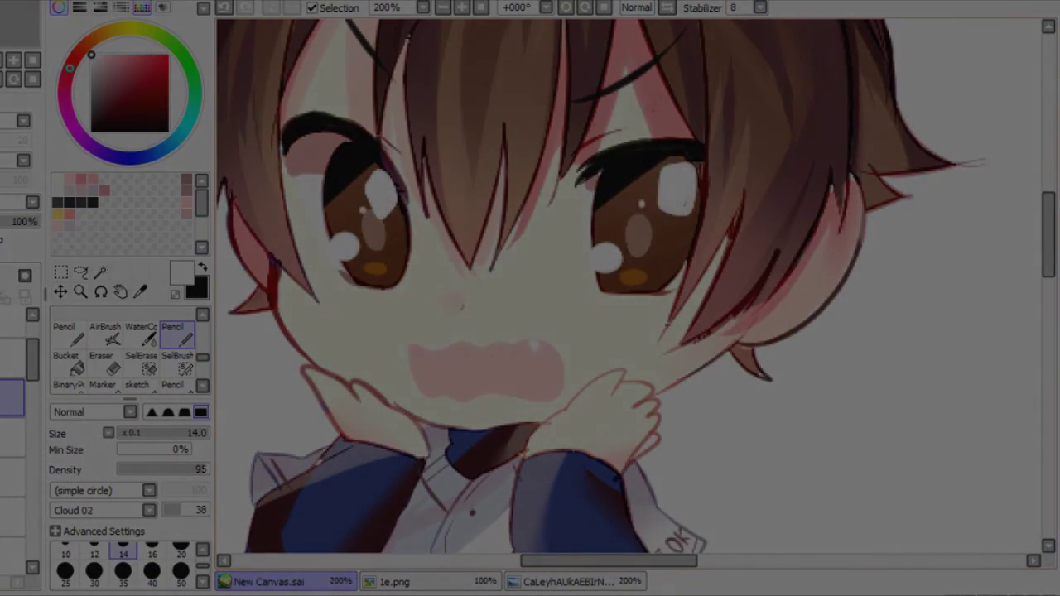
{"action": "key", "text": "ctrl+z"}
{"action": "key", "text": "ctrl+z"}
{"action": "key", "text": "ctrl+z"}
{"action": "key", "text": "ctrl+z"}
- Try clustered white highlights in the upper inner part of the iris on the right eye
{"action": "mouse_move", "coordinate": [609, 180]}
{"action": "left_mouse_down"}
{"action": "mouse_move", "coordinate": [614, 200]}
{"action": "mouse_move", "coordinate": [625, 176]}
{"action": "left_mouse_up"}
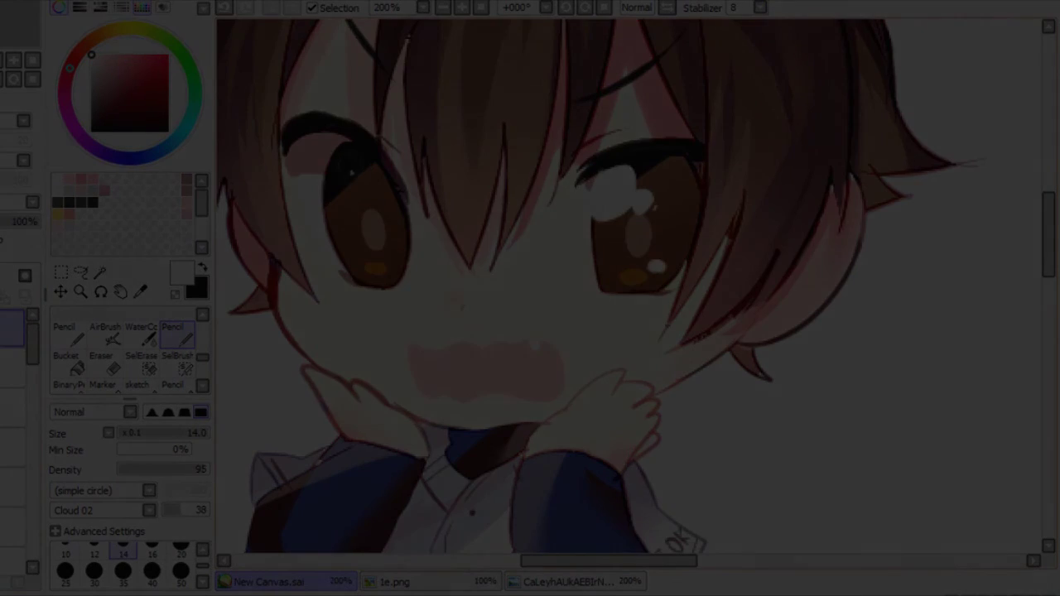
{"action": "scroll", "coordinate": [629, 286], "scroll_direction": "down", "scroll_amount": 3}
{"action": "scroll", "coordinate": [629, 286], "scroll_direction": "up", "scroll_amount": 3}
{"action": "key", "text": "ctrl+z"}
- Place a round white highlight at the lower edge of each iris, on the side matching the other eye
{"action": "left_click", "coordinate": [346, 247]}
{"action": "left_click", "coordinate": [608, 258]}
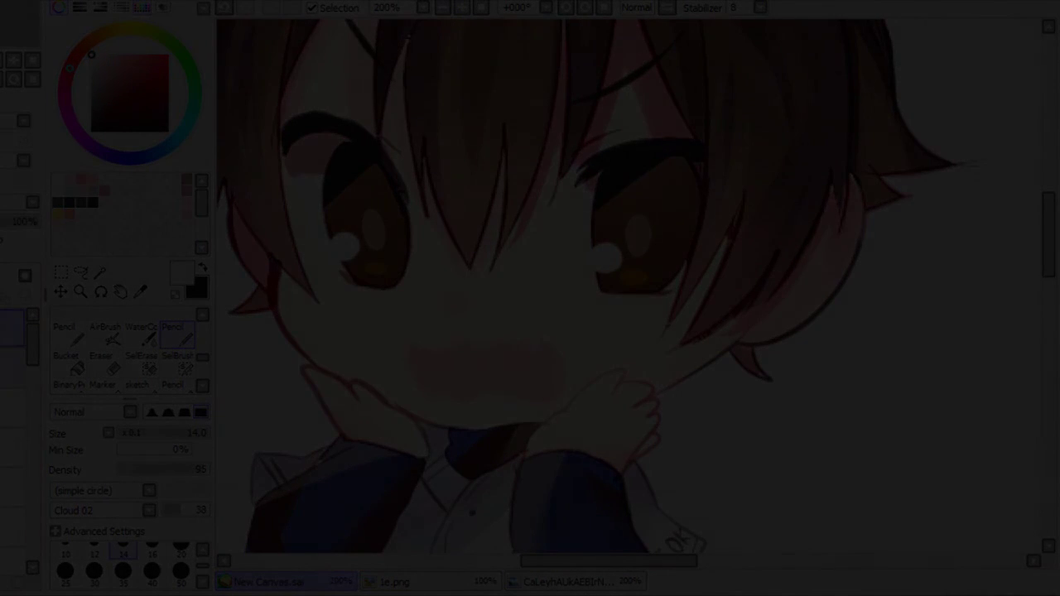